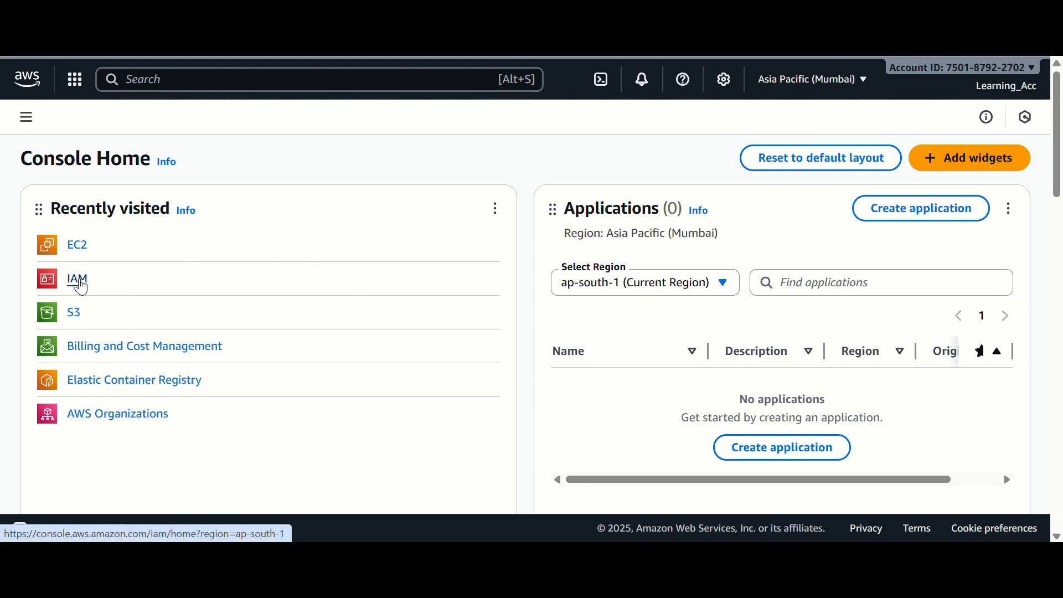
- Start creating a new IAM user with the user name demo2
{"action": "left_click", "coordinate": [81, 287]}
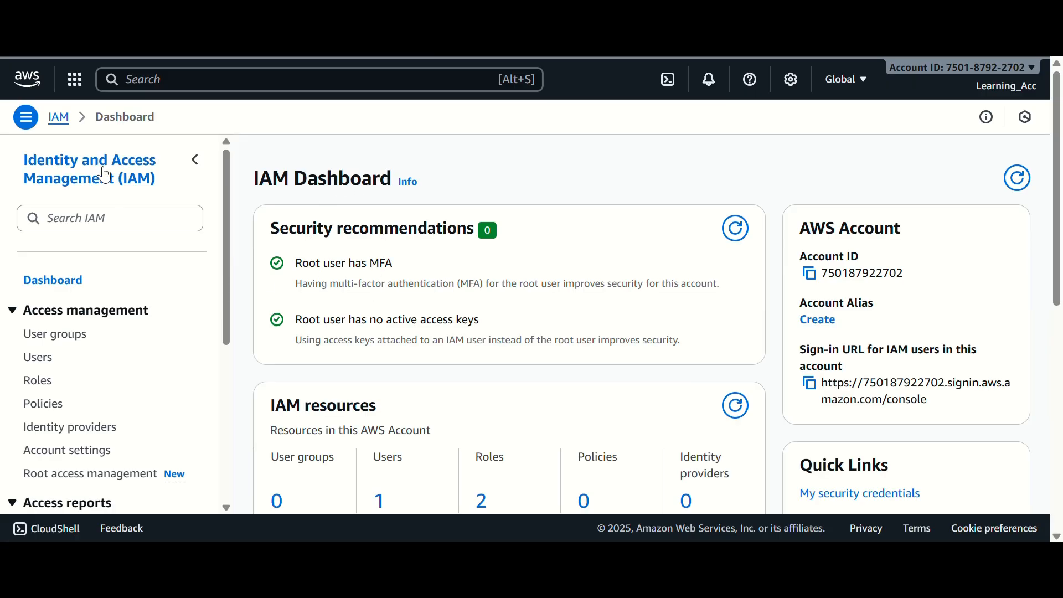
{"action": "left_click", "coordinate": [41, 359]}
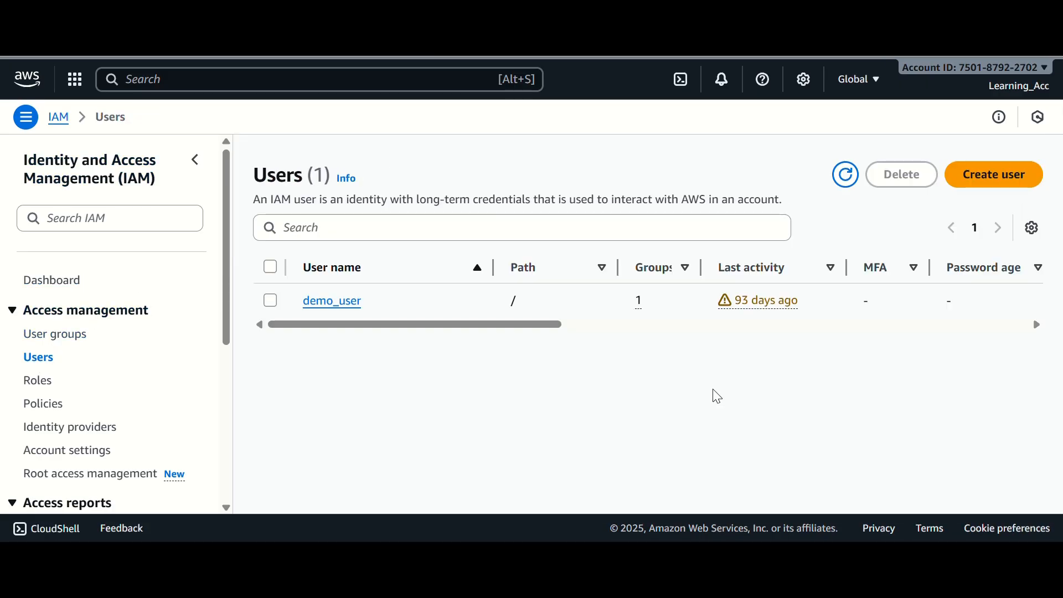
{"action": "left_click", "coordinate": [997, 174]}
{"action": "left_click", "coordinate": [366, 299]}
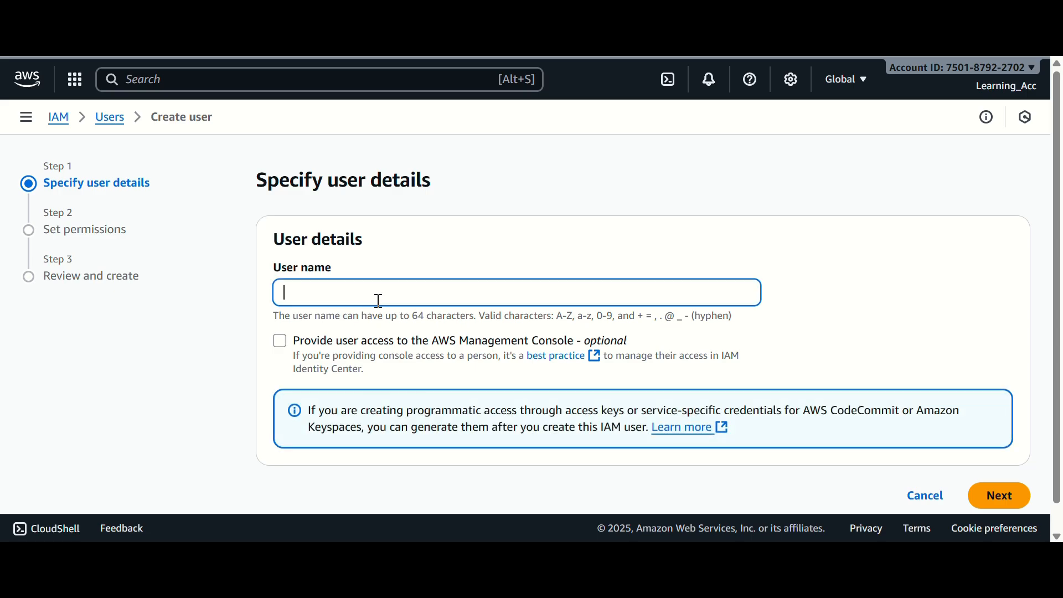
{"action": "type", "text": "demo2"}
- Give the new user AWS Management Console access as an IAM user, keep the autogenerated password, and continue to the permissions
{"action": "left_click", "coordinate": [280, 340]}
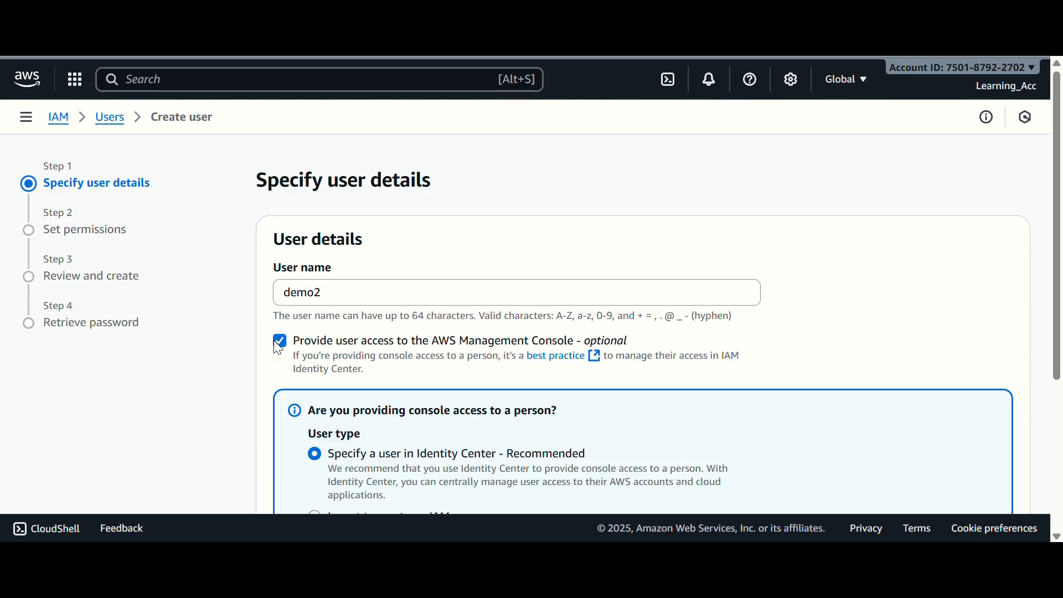
{"action": "scroll", "coordinate": [522, 377], "scroll_direction": "down", "scroll_amount": 3}
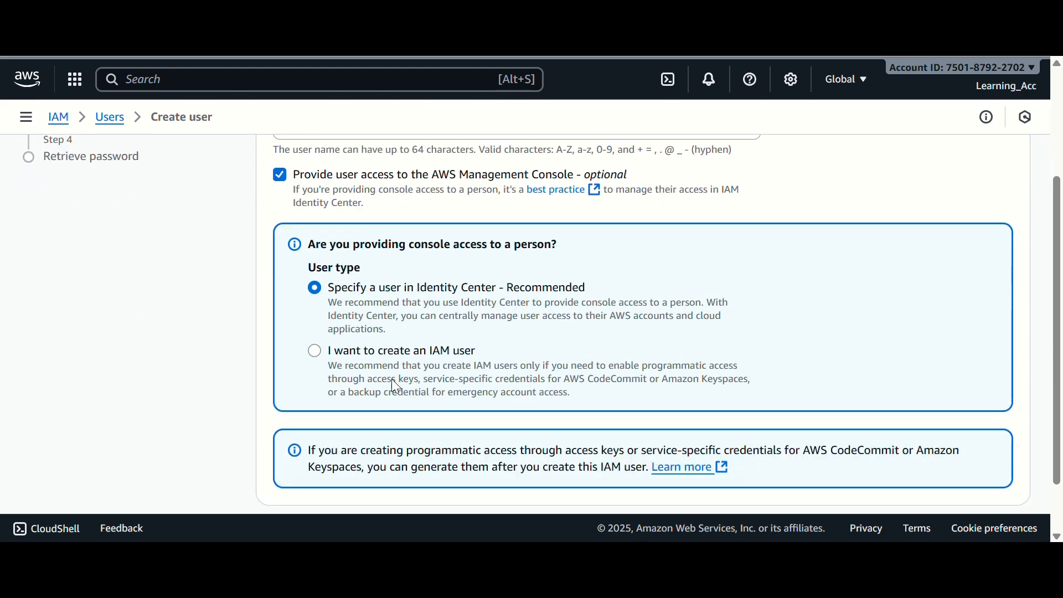
{"action": "left_click", "coordinate": [317, 353]}
{"action": "scroll", "coordinate": [553, 397], "scroll_direction": "down", "scroll_amount": 5}
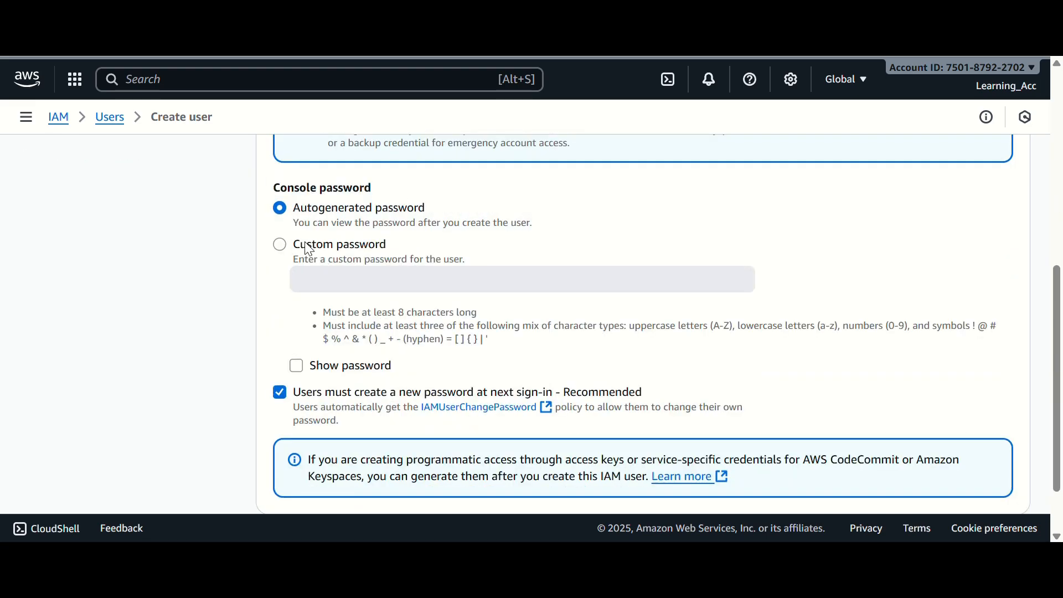
{"action": "scroll", "coordinate": [294, 410], "scroll_direction": "down", "scroll_amount": 2}
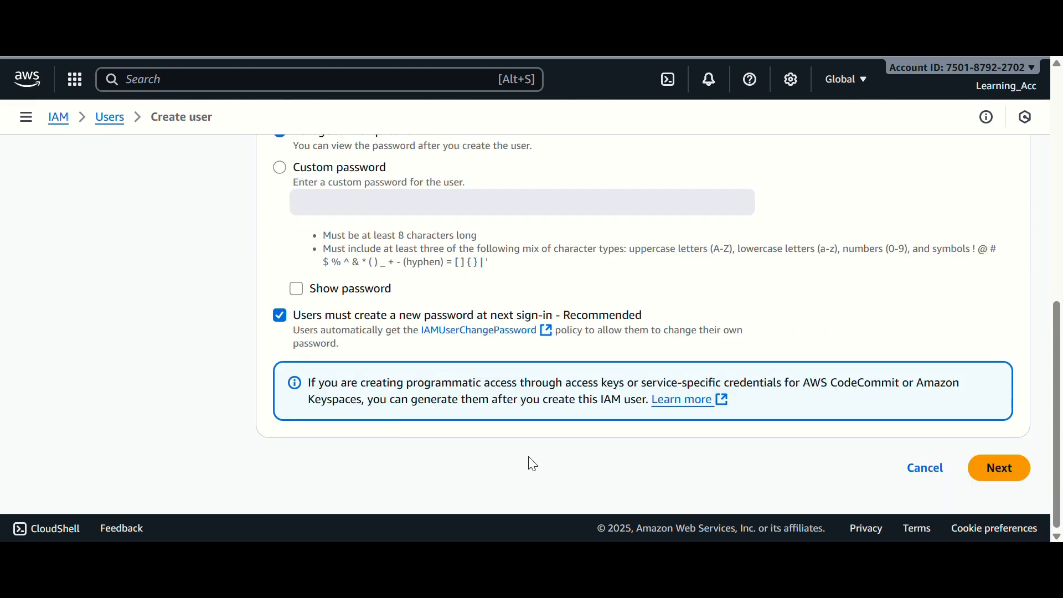
{"action": "left_click", "coordinate": [992, 471]}
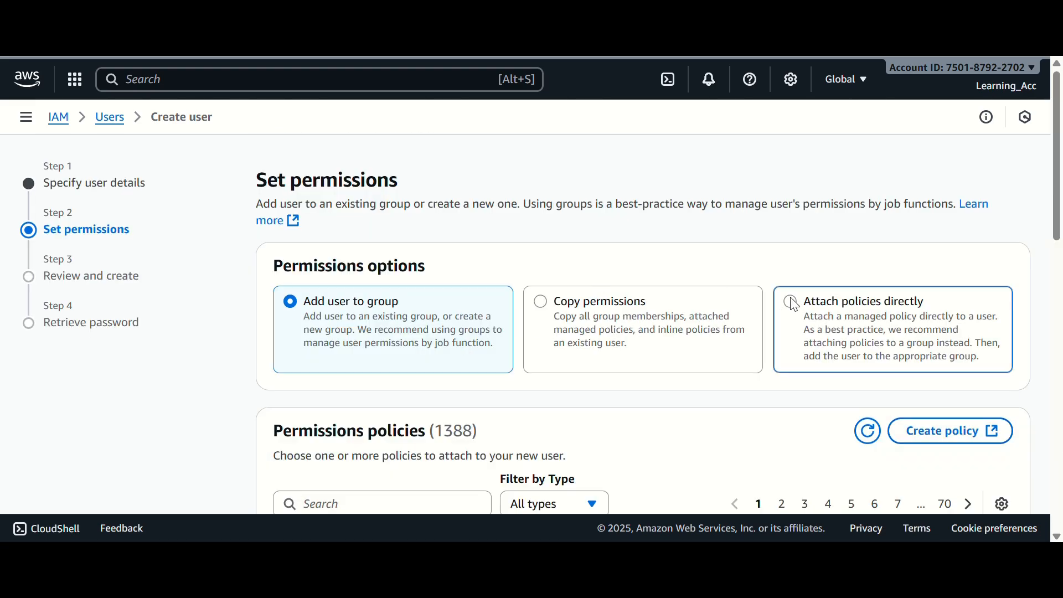
- Choose to attach policies directly, search for ec2, and select the AmazonEC2FullAccess policy
{"action": "left_click", "coordinate": [794, 304]}
{"action": "scroll", "coordinate": [798, 343], "scroll_direction": "down", "scroll_amount": 6}
{"action": "left_click", "coordinate": [369, 252]}
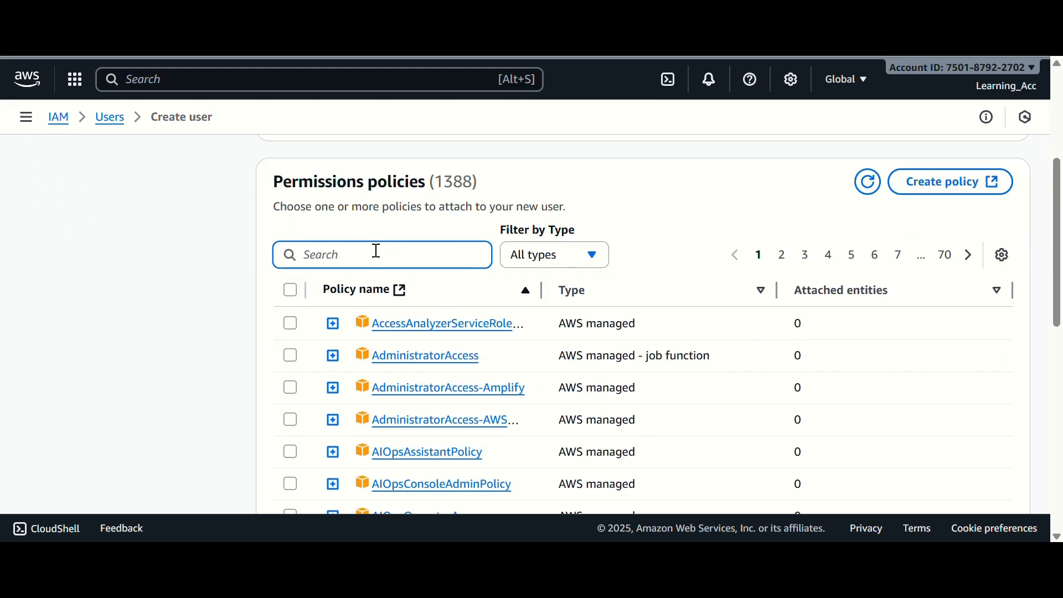
{"action": "type", "text": "ec2"}
{"action": "scroll", "coordinate": [321, 361], "scroll_direction": "down", "scroll_amount": 3}
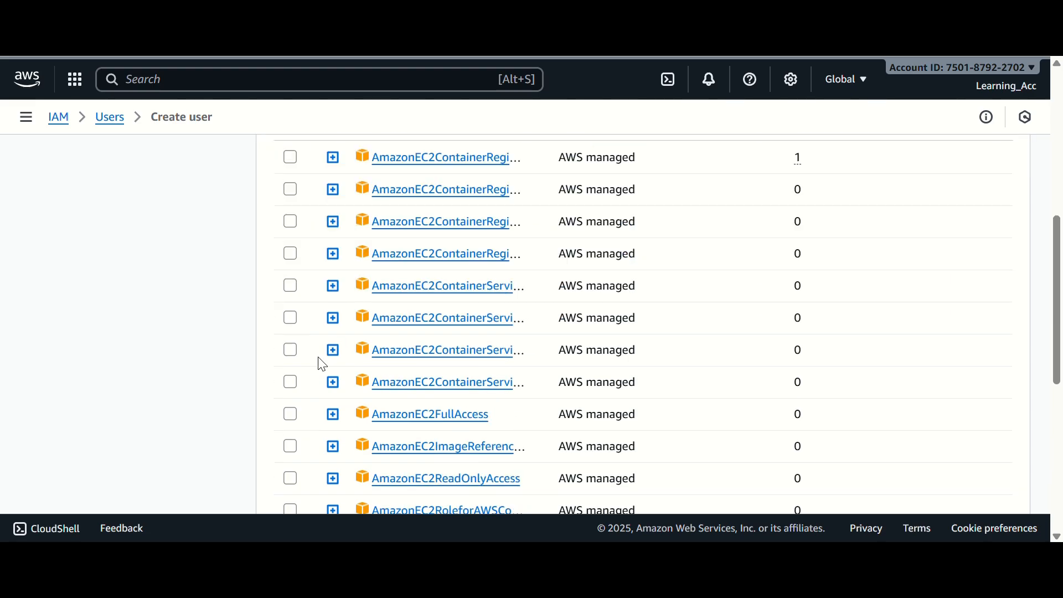
{"action": "left_click", "coordinate": [486, 400]}
{"action": "scroll", "coordinate": [733, 474], "scroll_direction": "down", "scroll_amount": 6}
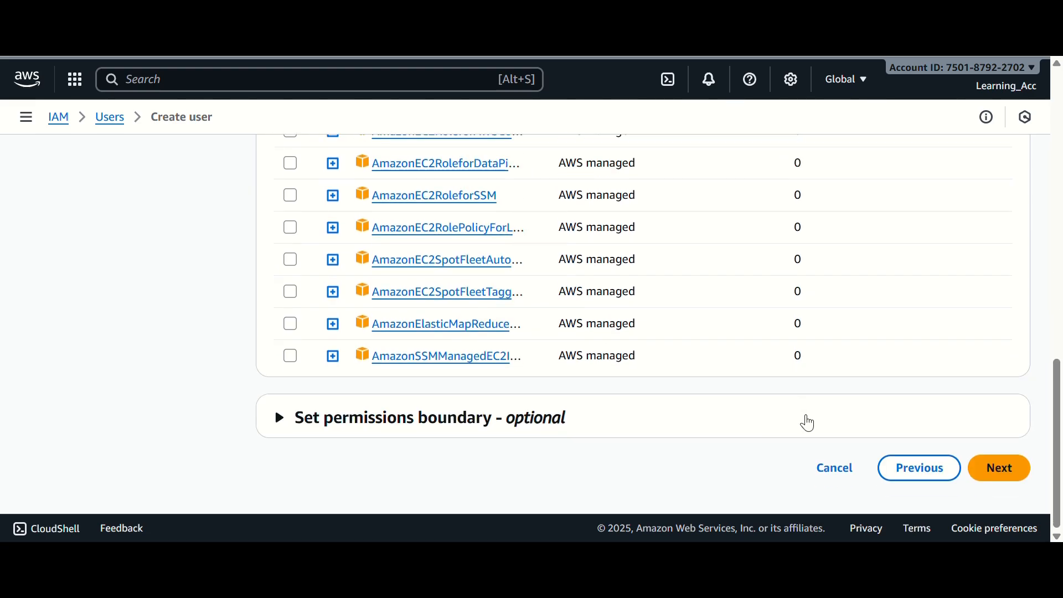
- Proceed to the review and create the user demo2 without adding tags
{"action": "left_click", "coordinate": [997, 468]}
{"action": "scroll", "coordinate": [928, 453], "scroll_direction": "down", "scroll_amount": 4}
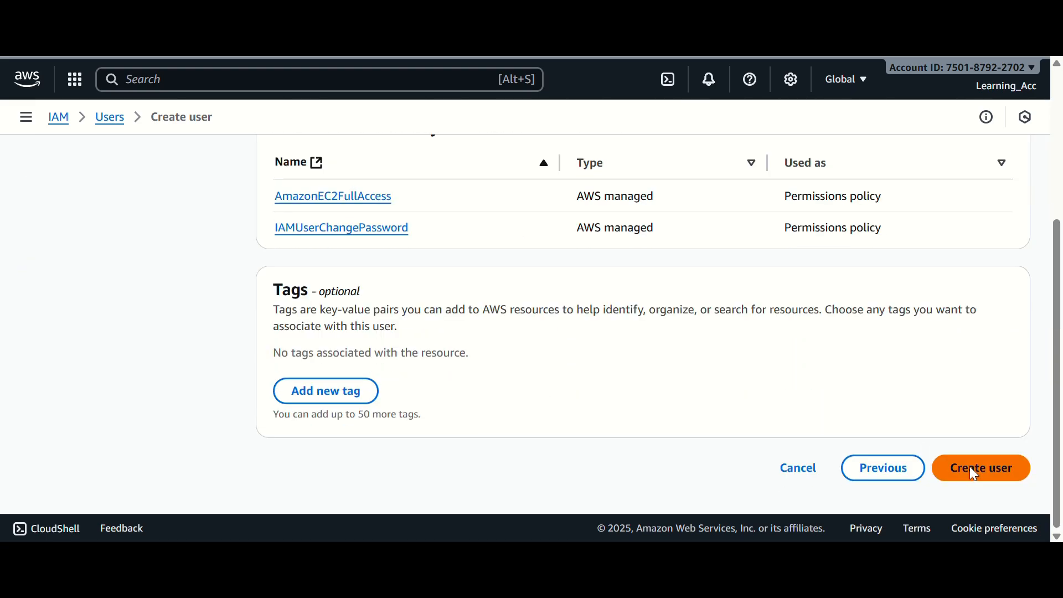
{"action": "left_click", "coordinate": [969, 467]}
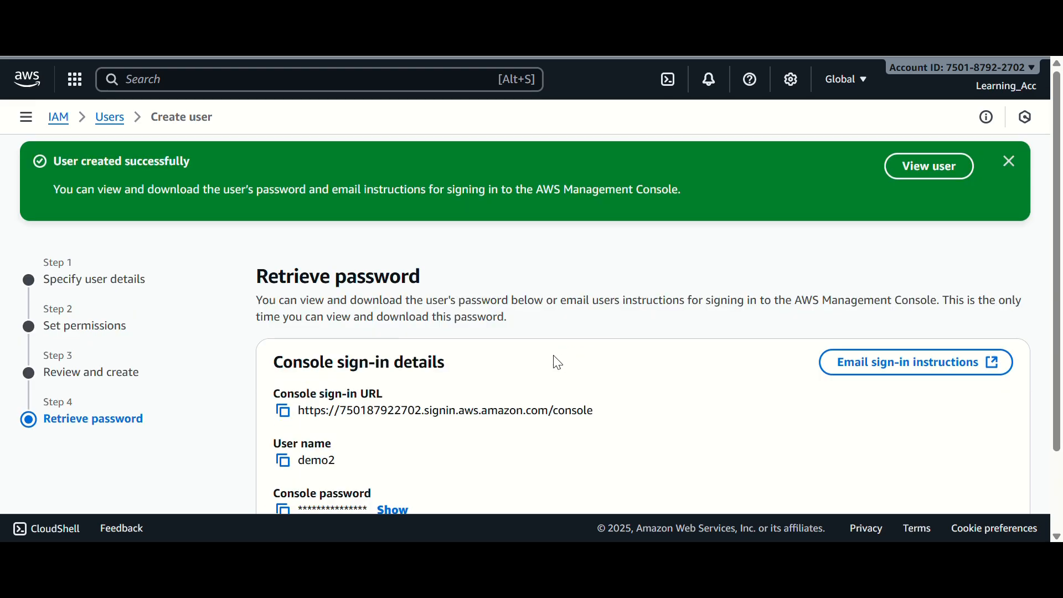
- Return to the users list without viewing or downloading the new user's console password
{"action": "left_click", "coordinate": [109, 118]}
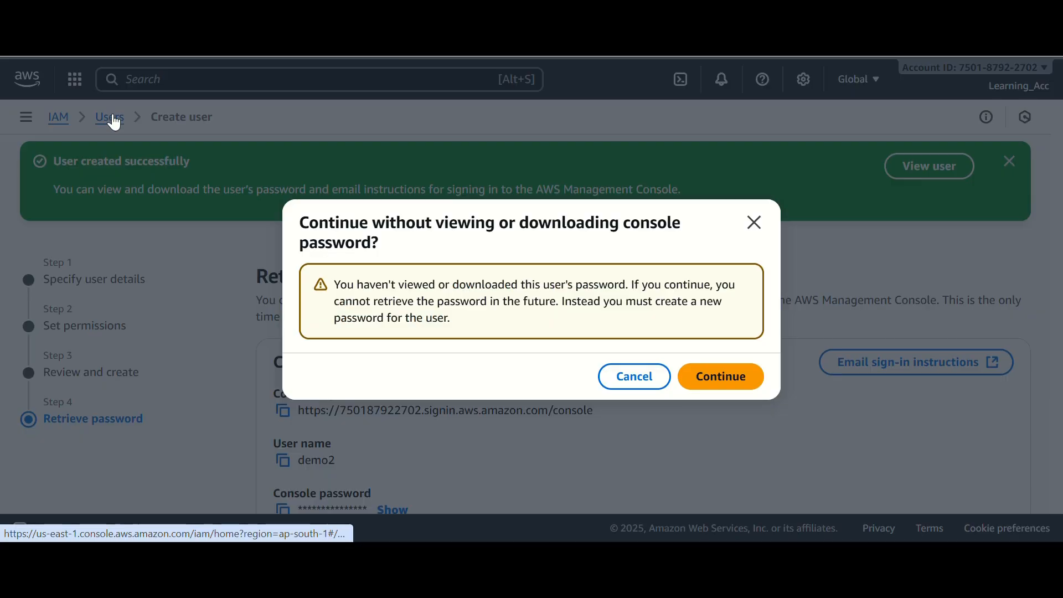
{"action": "left_click", "coordinate": [754, 222]}
{"action": "scroll", "coordinate": [844, 366], "scroll_direction": "down", "scroll_amount": 3}
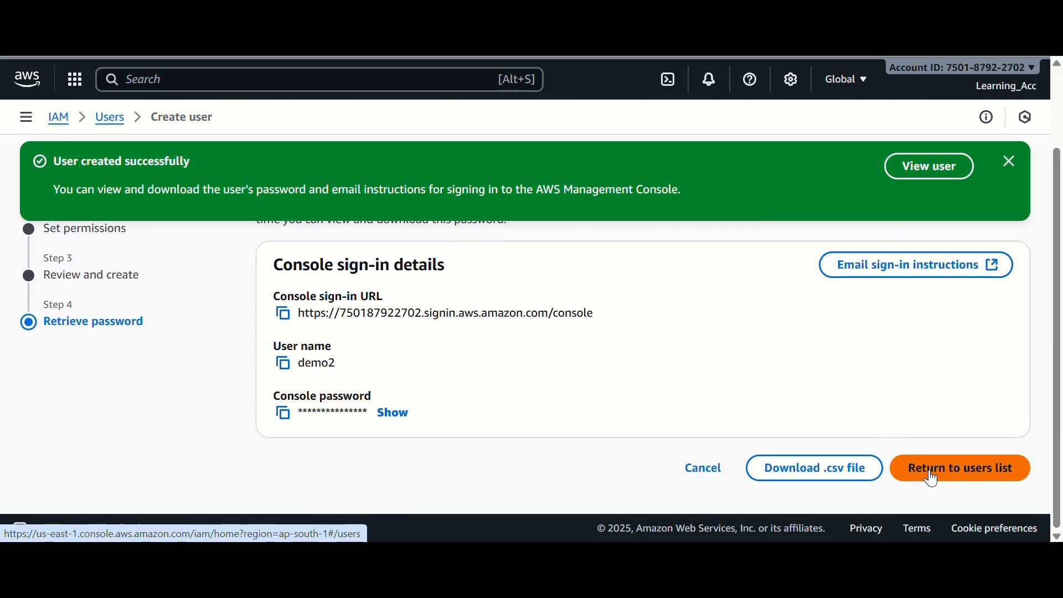
{"action": "left_click", "coordinate": [928, 479]}
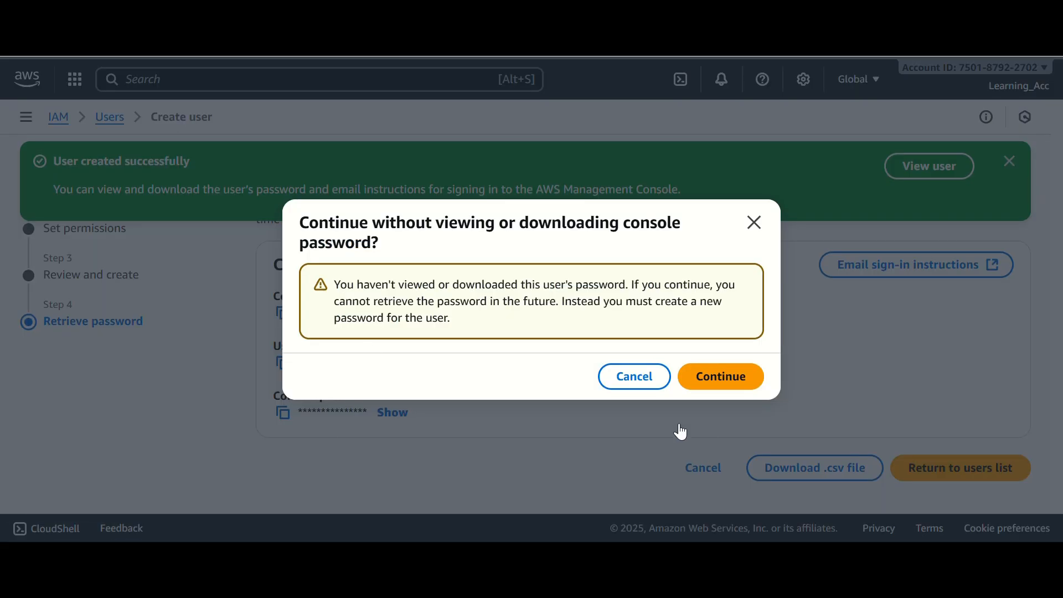
{"action": "left_click", "coordinate": [718, 376]}
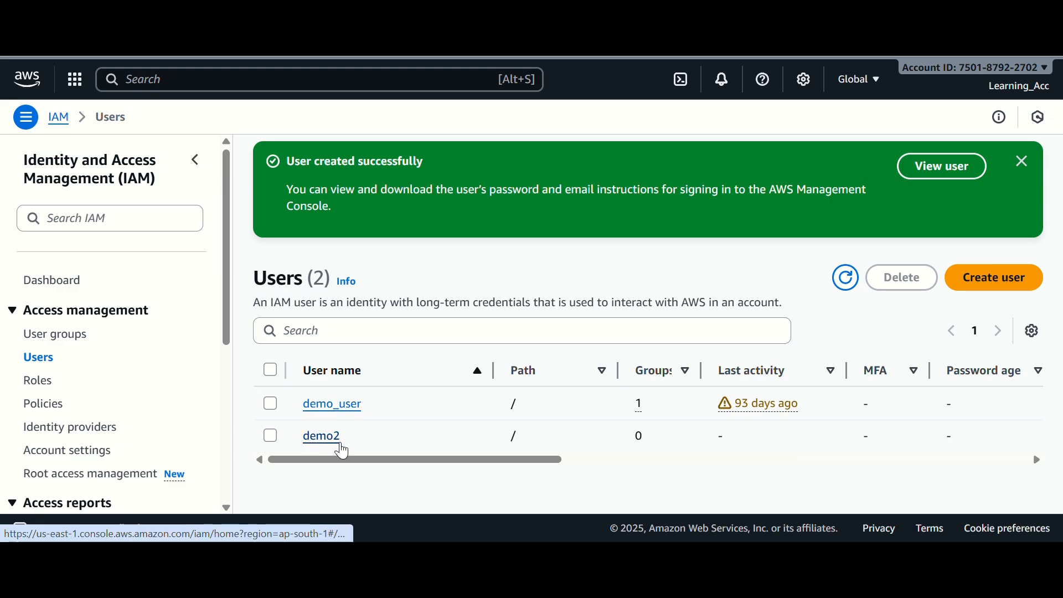
- Start creating an IAM user group named Group_1
{"action": "left_click", "coordinate": [53, 338]}
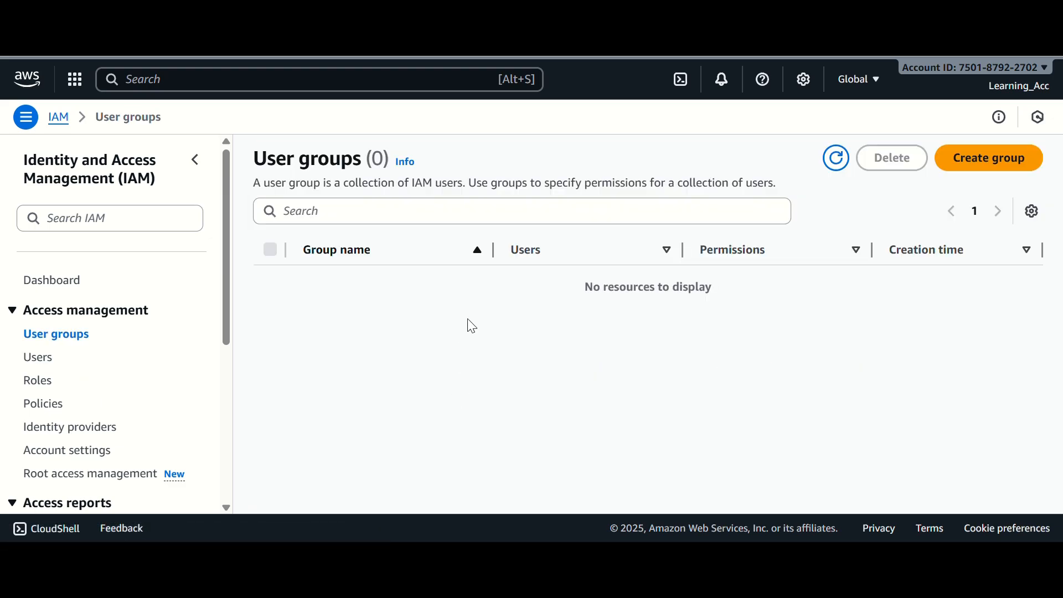
{"action": "left_click", "coordinate": [980, 173]}
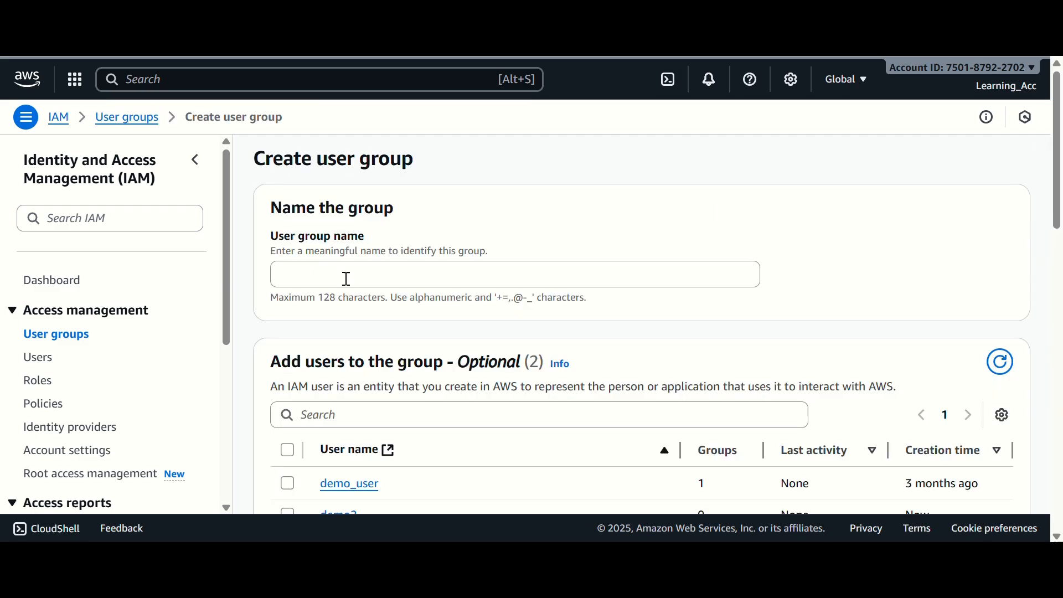
{"action": "left_click", "coordinate": [346, 279]}
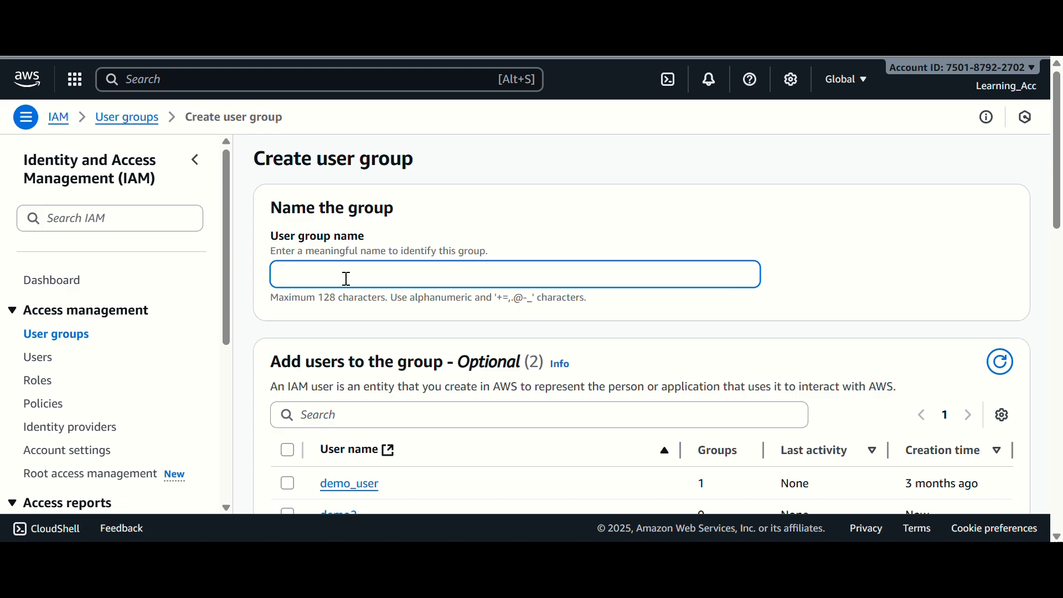
{"action": "type", "text": "Group_1"}
- Create the user group without selecting any users or permissions policies
{"action": "scroll", "coordinate": [388, 319], "scroll_direction": "down", "scroll_amount": 3}
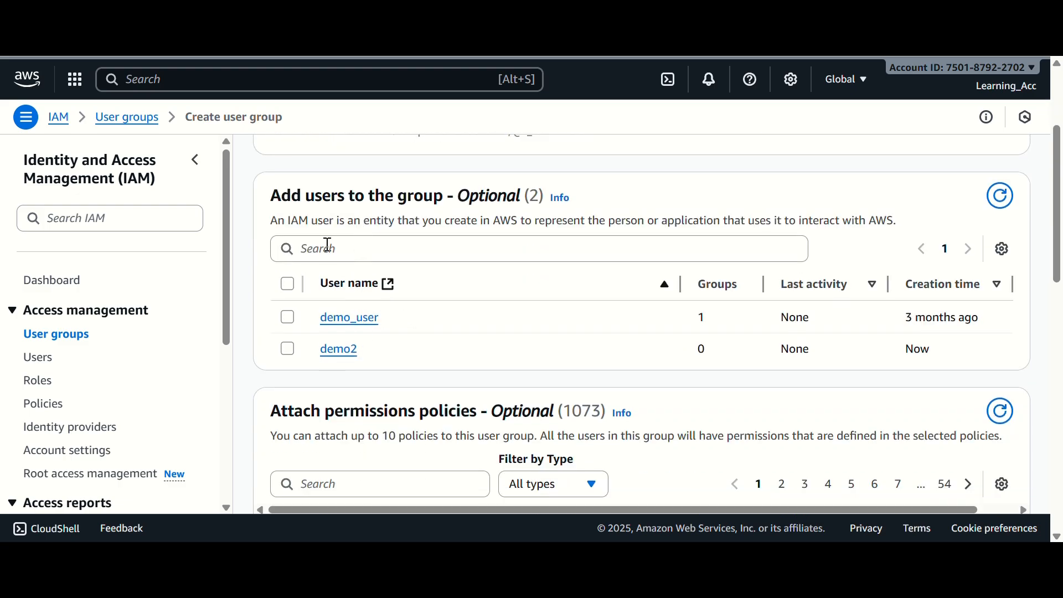
{"action": "scroll", "coordinate": [330, 255], "scroll_direction": "up", "scroll_amount": 2}
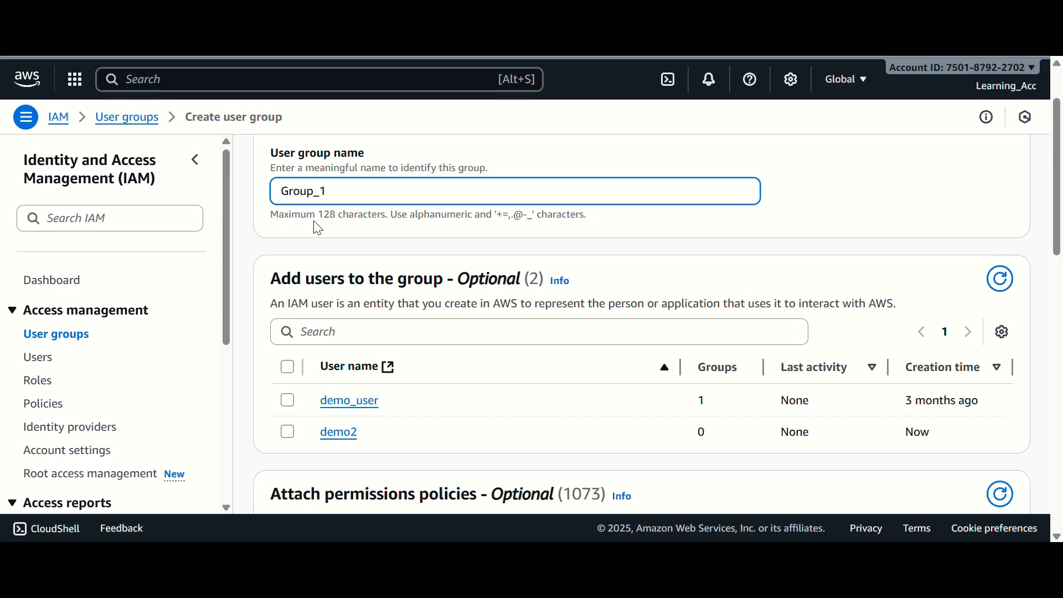
{"action": "scroll", "coordinate": [394, 311], "scroll_direction": "down", "scroll_amount": 6}
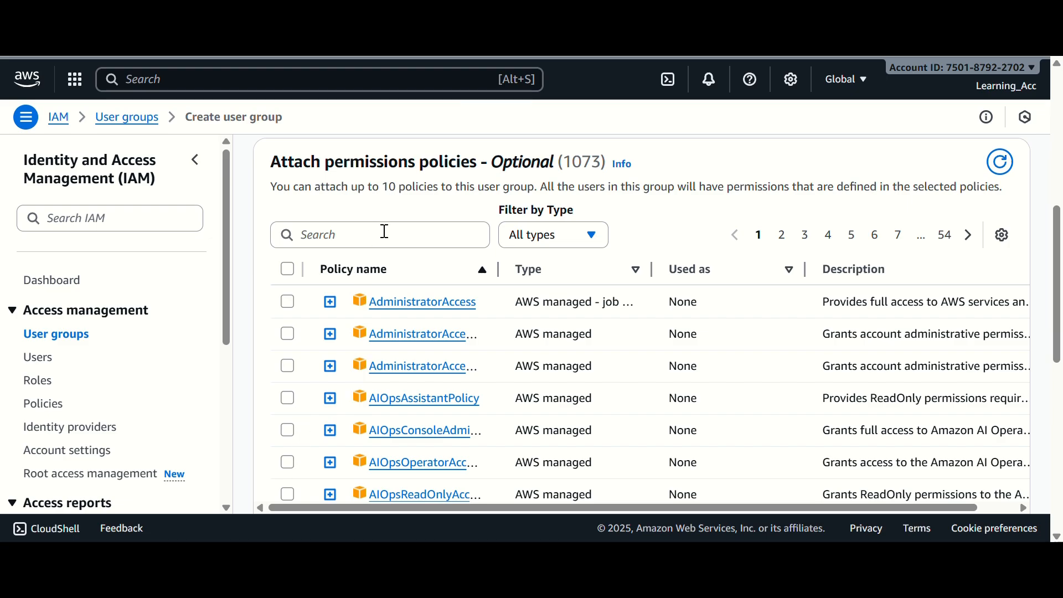
{"action": "scroll", "coordinate": [543, 357], "scroll_direction": "down", "scroll_amount": 10}
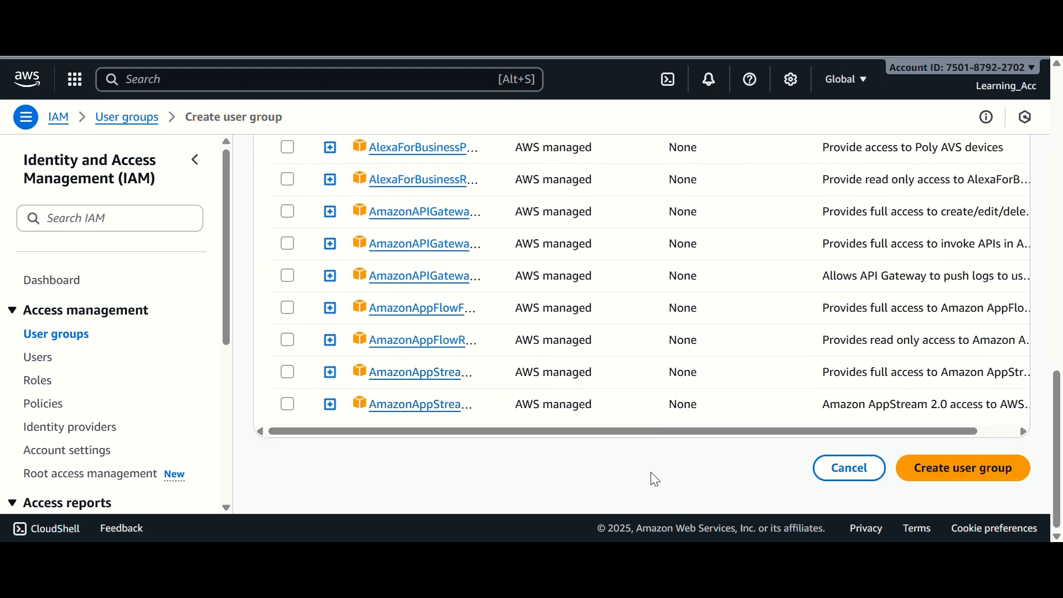
{"action": "left_click", "coordinate": [951, 467]}
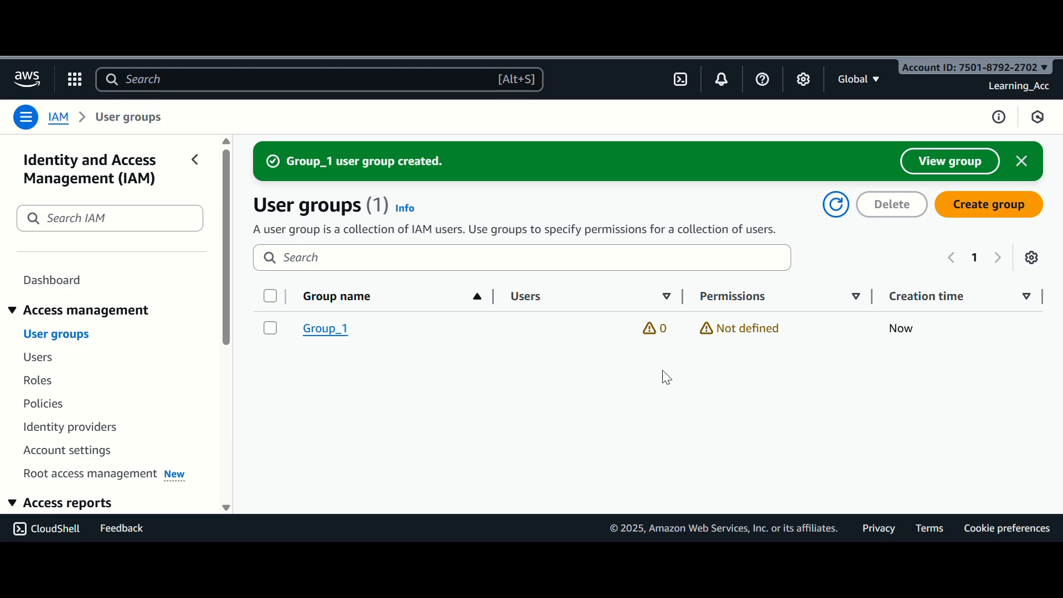
- Add the users demo_user and demo2 to Group_1 and check the group's member list
{"action": "left_click", "coordinate": [336, 340]}
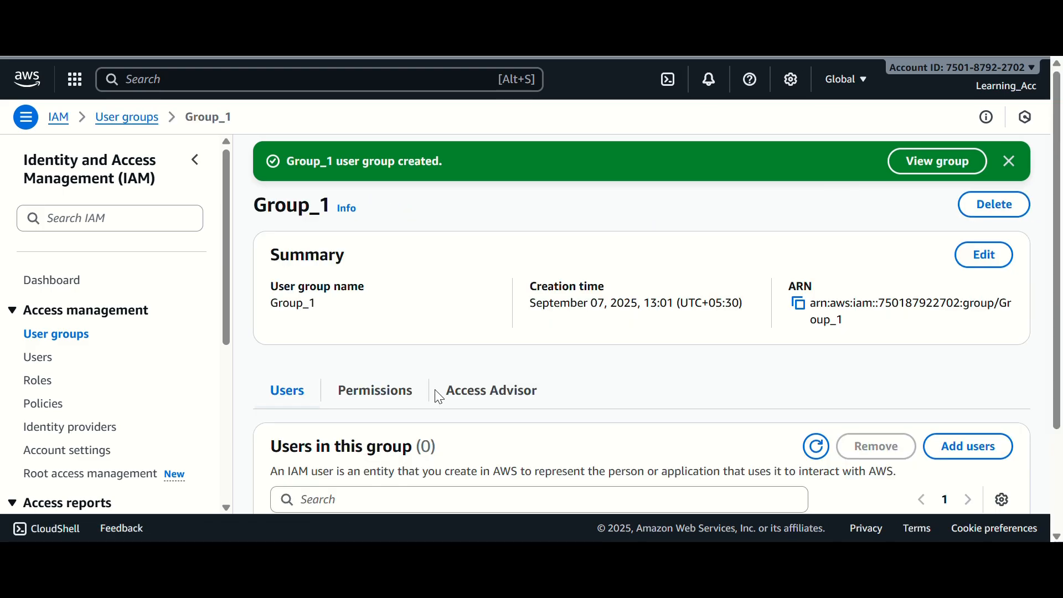
{"action": "scroll", "coordinate": [375, 382], "scroll_direction": "down", "scroll_amount": 3}
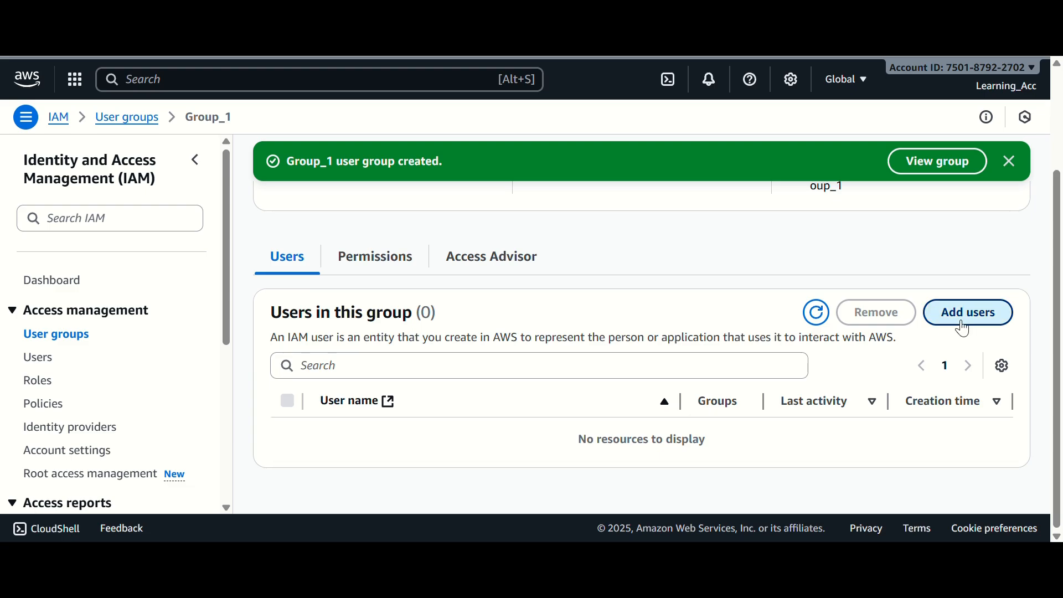
{"action": "left_click", "coordinate": [965, 317]}
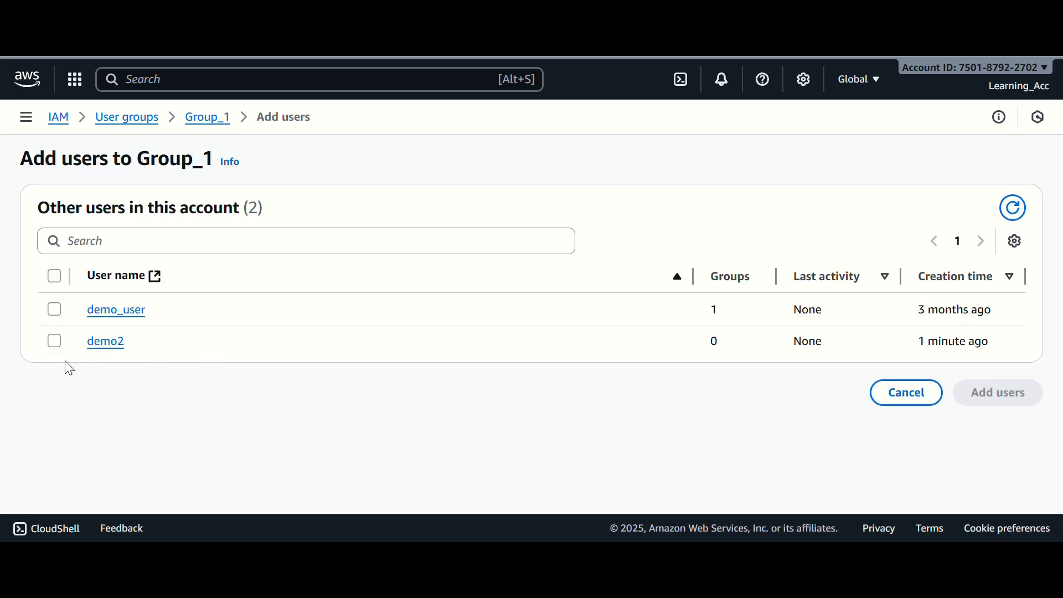
{"action": "left_click", "coordinate": [58, 311]}
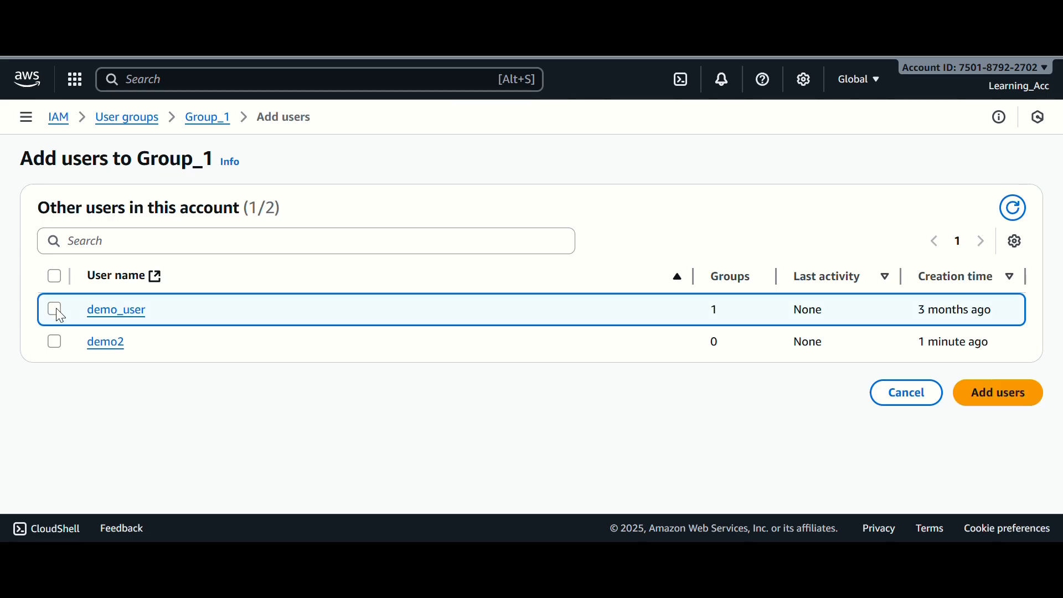
{"action": "left_click", "coordinate": [57, 344]}
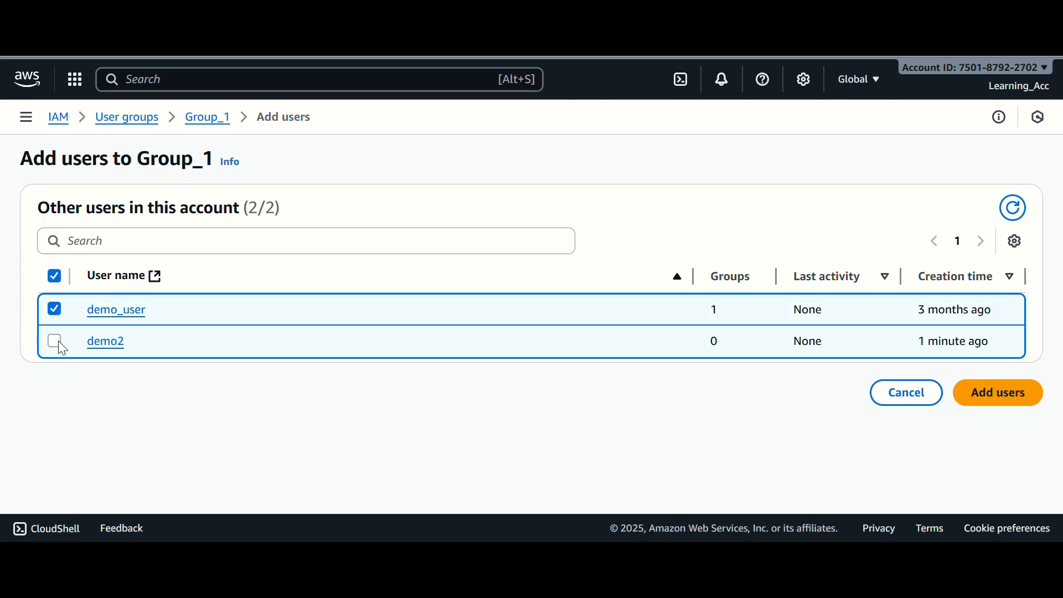
{"action": "left_click", "coordinate": [1002, 395]}
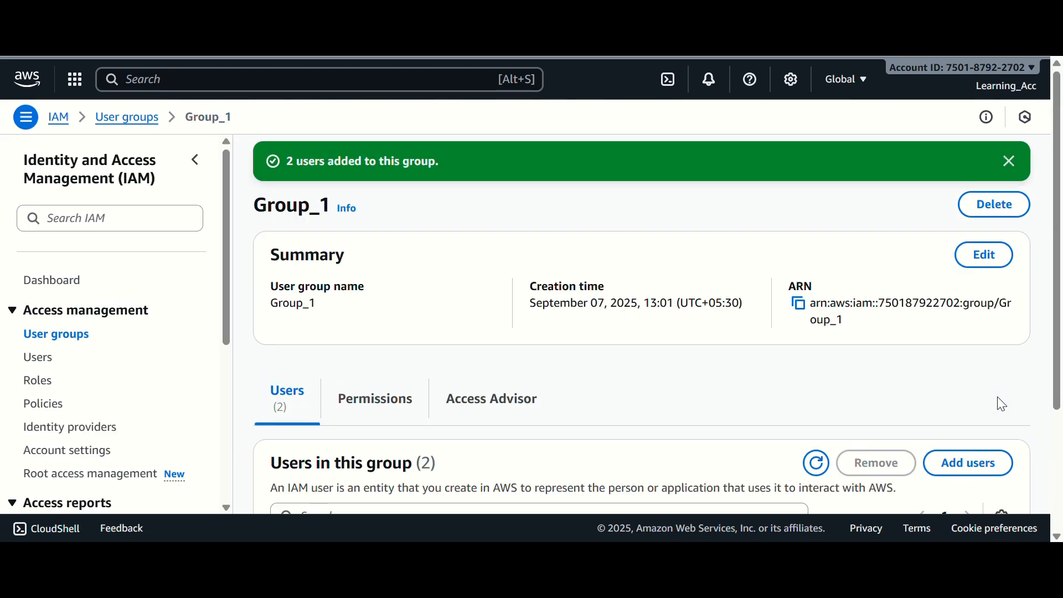
{"action": "scroll", "coordinate": [1005, 417], "scroll_direction": "down", "scroll_amount": 3}
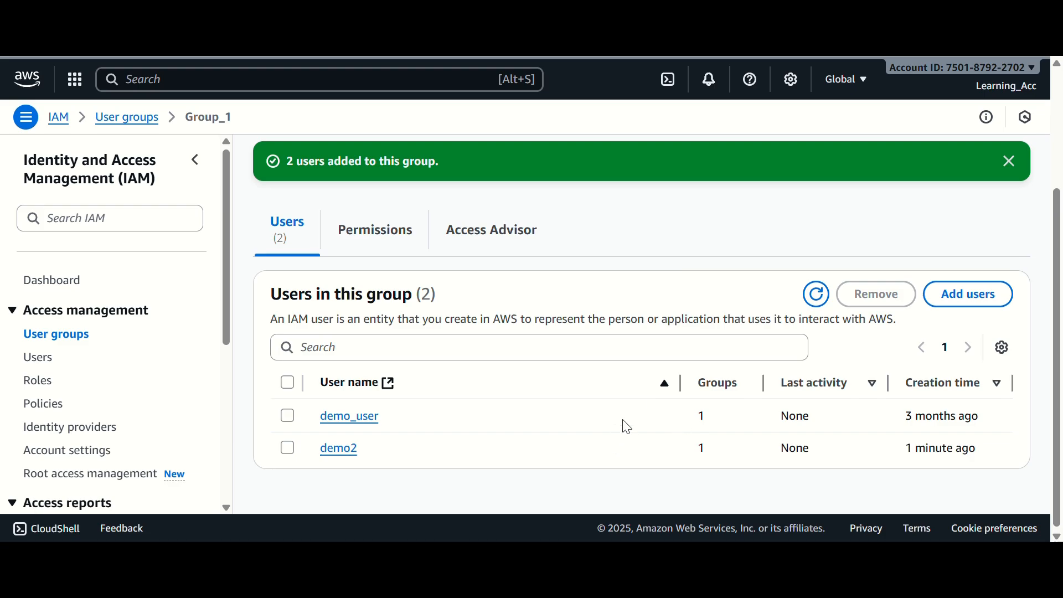
{"action": "scroll", "coordinate": [324, 388], "scroll_direction": "up", "scroll_amount": 3}
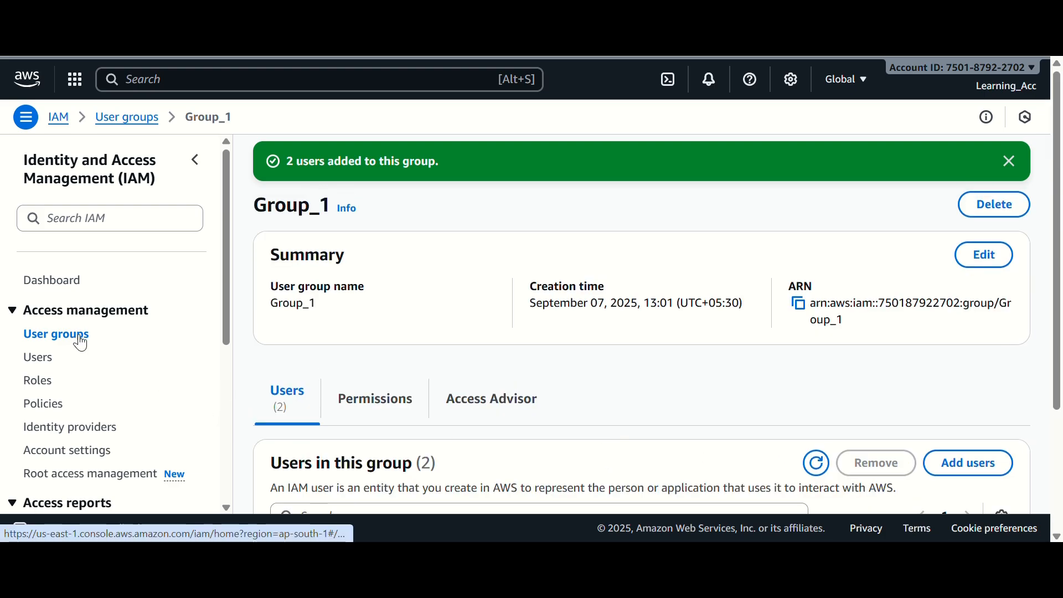
- Open the permissions of Group_1 from the user groups list and read the note on how many managed policies can be attached
{"action": "left_click", "coordinate": [57, 335]}
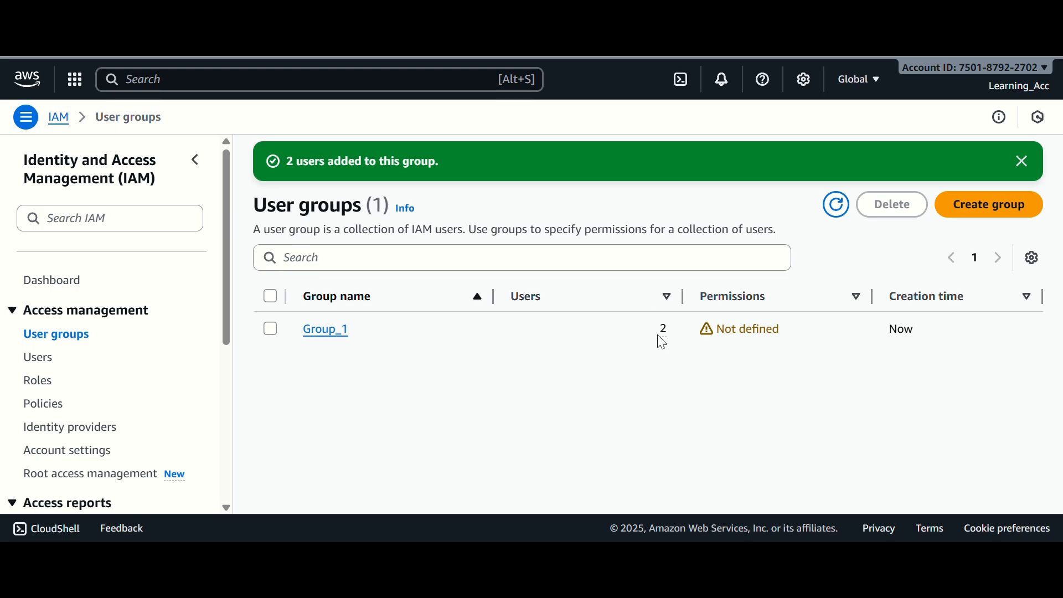
{"action": "left_click", "coordinate": [316, 332]}
{"action": "left_click", "coordinate": [387, 314]}
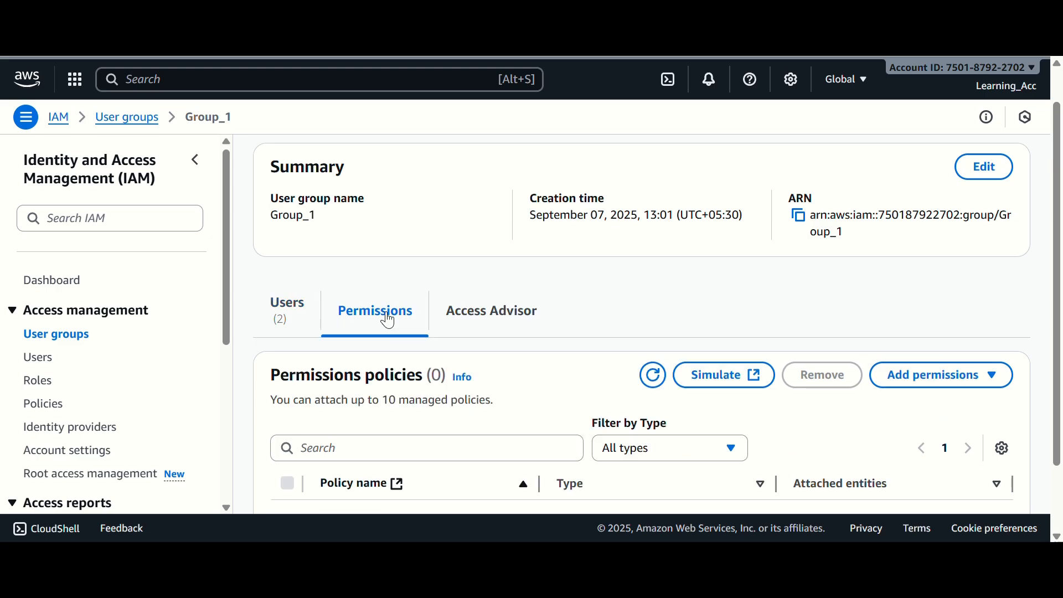
{"action": "scroll", "coordinate": [432, 387], "scroll_direction": "down", "scroll_amount": 2}
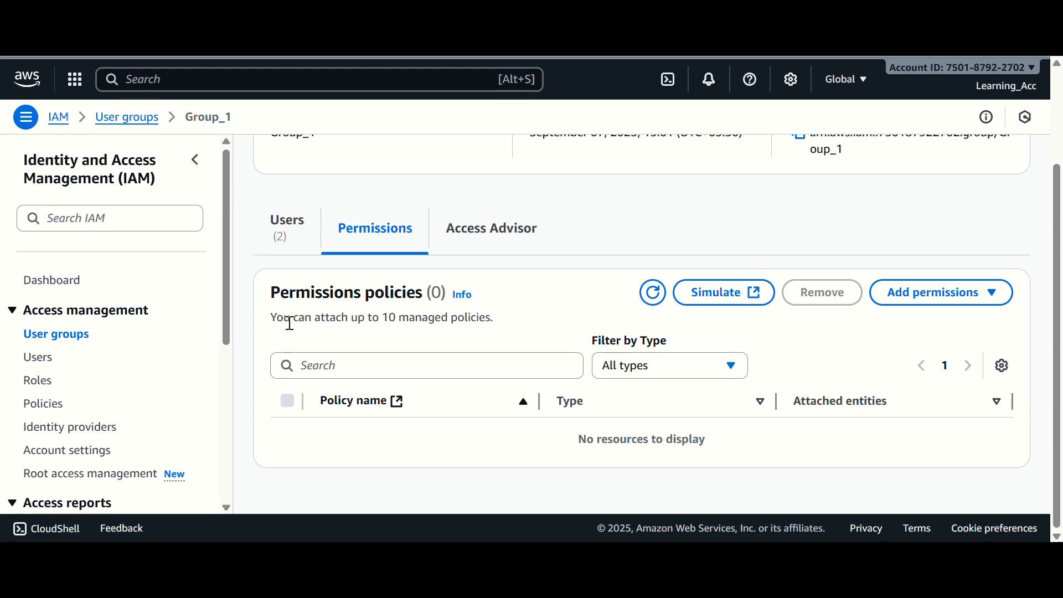
{"action": "left_click_drag", "start_coordinate": [288, 322], "coordinate": [502, 324]}
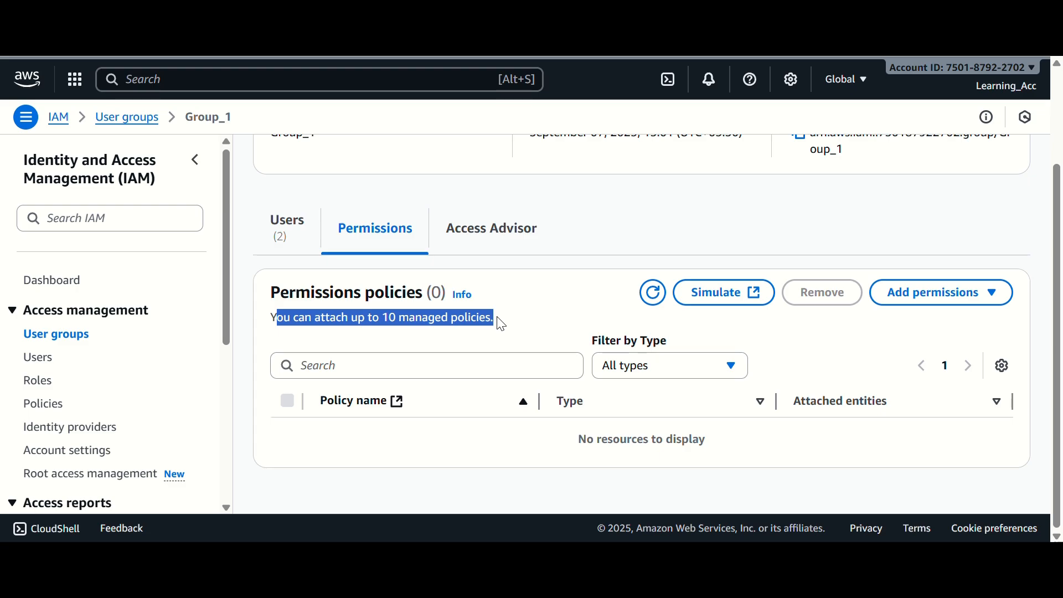
{"action": "left_click", "coordinate": [301, 319]}
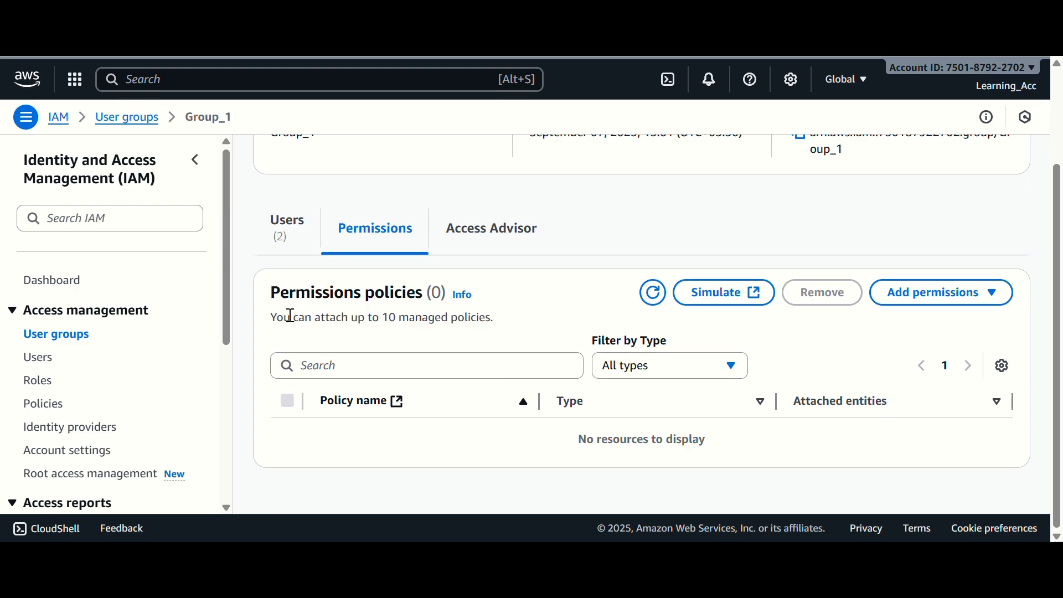
{"action": "left_click_drag", "start_coordinate": [291, 316], "coordinate": [412, 316]}
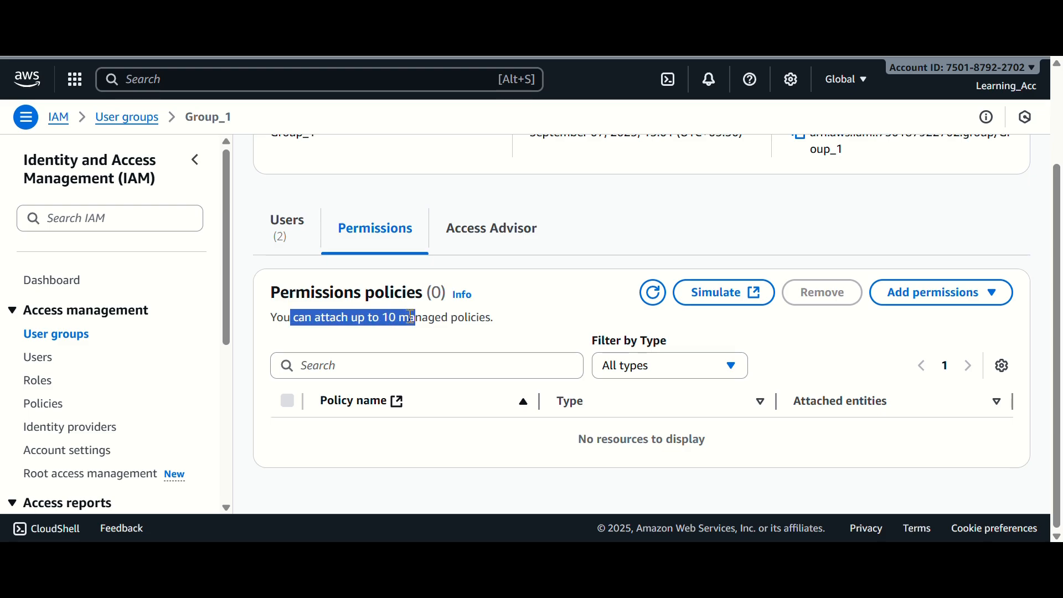
{"action": "left_click", "coordinate": [609, 339]}
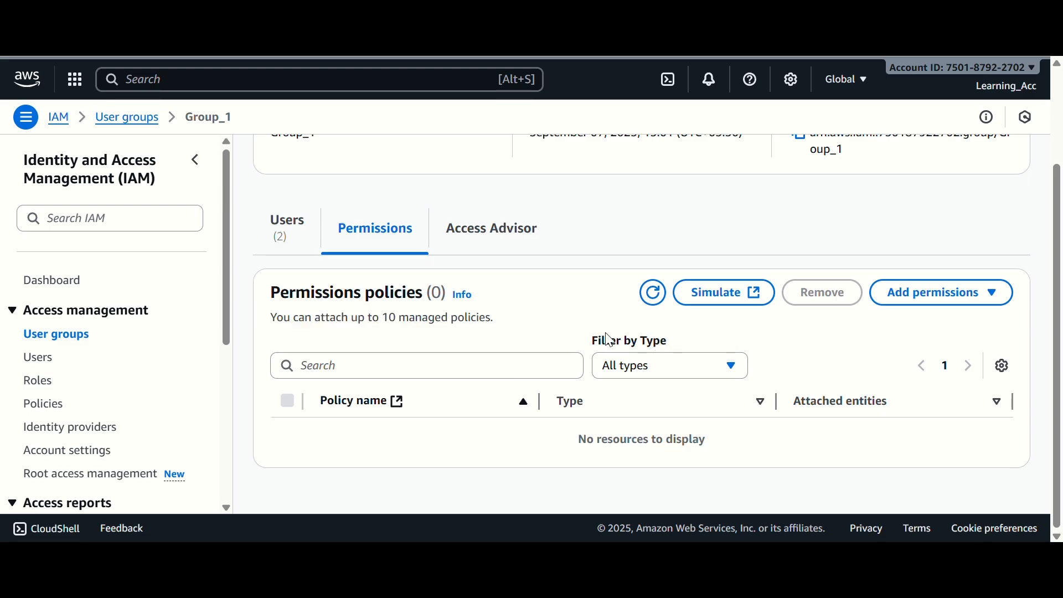
- Search the permission policies for "s3" and attach AmazonS3FullAccess to Group_1
{"action": "left_click", "coordinate": [911, 302]}
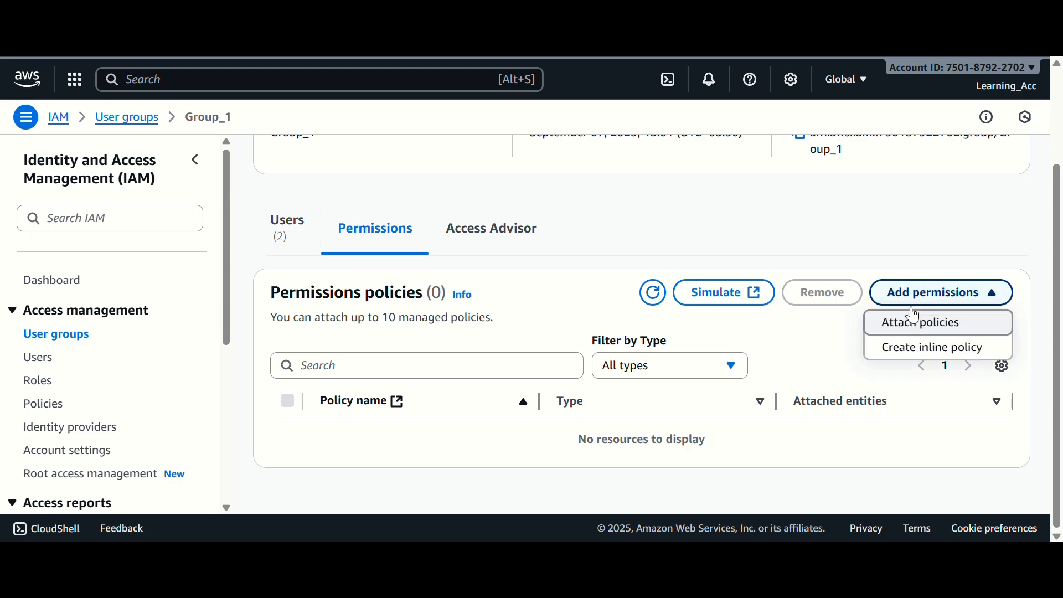
{"action": "left_click", "coordinate": [899, 334]}
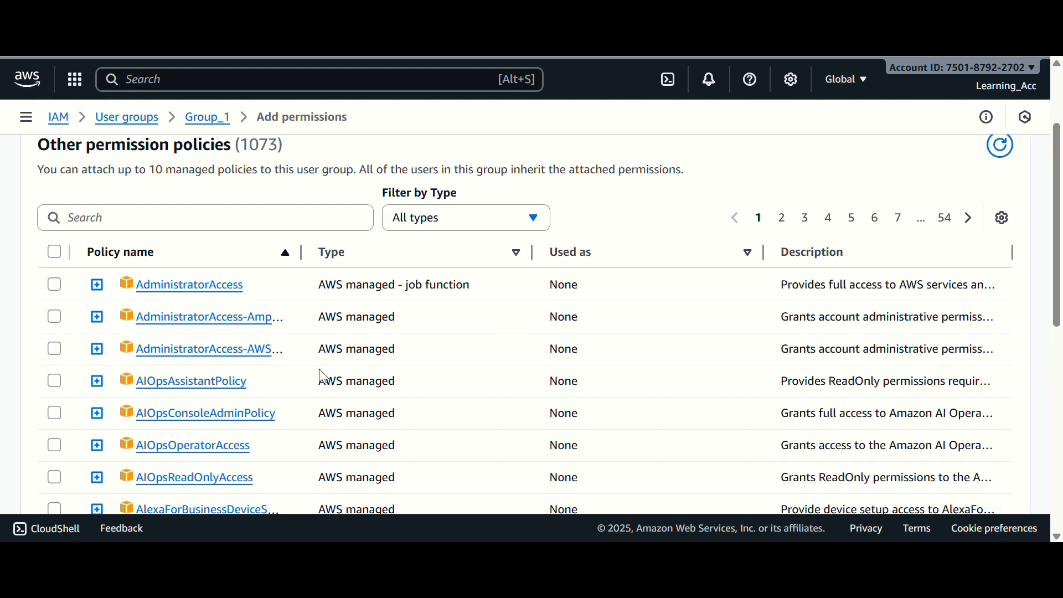
{"action": "left_click", "coordinate": [177, 213]}
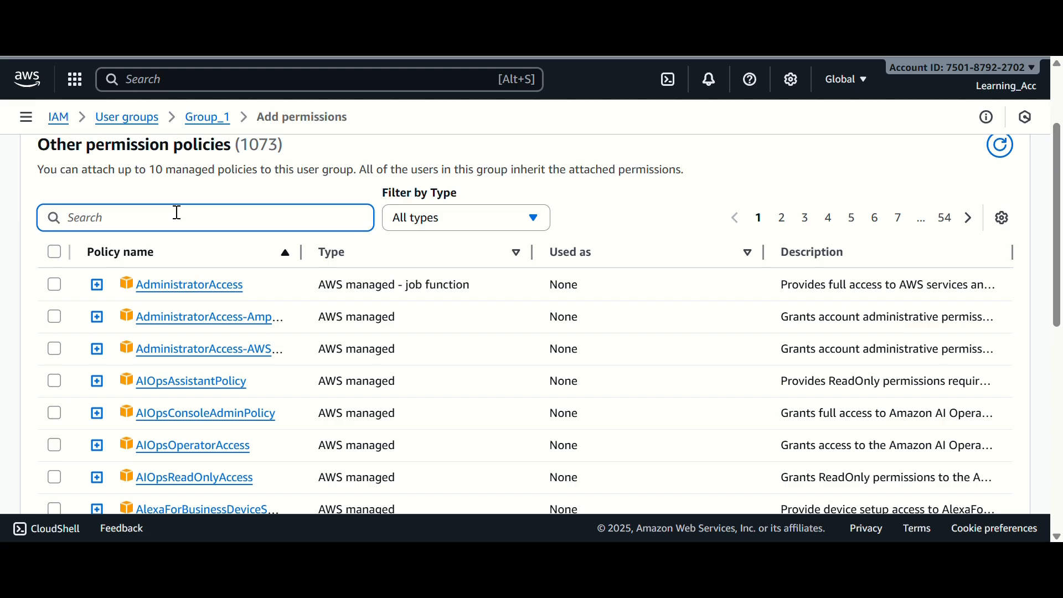
{"action": "type", "text": "s3"}
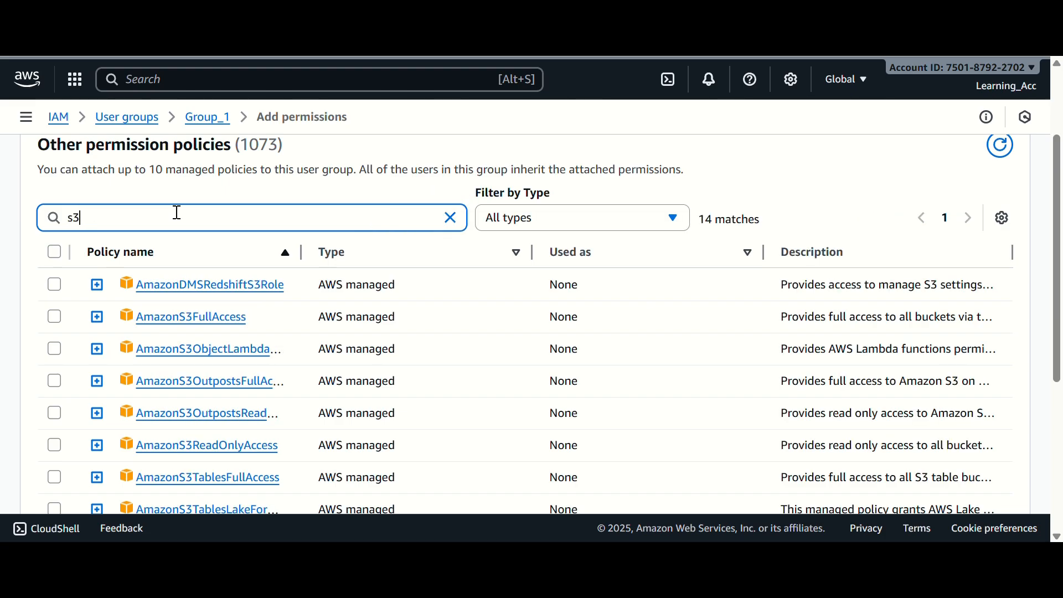
{"action": "left_click", "coordinate": [54, 317]}
{"action": "scroll", "coordinate": [54, 327], "scroll_direction": "down", "scroll_amount": 5}
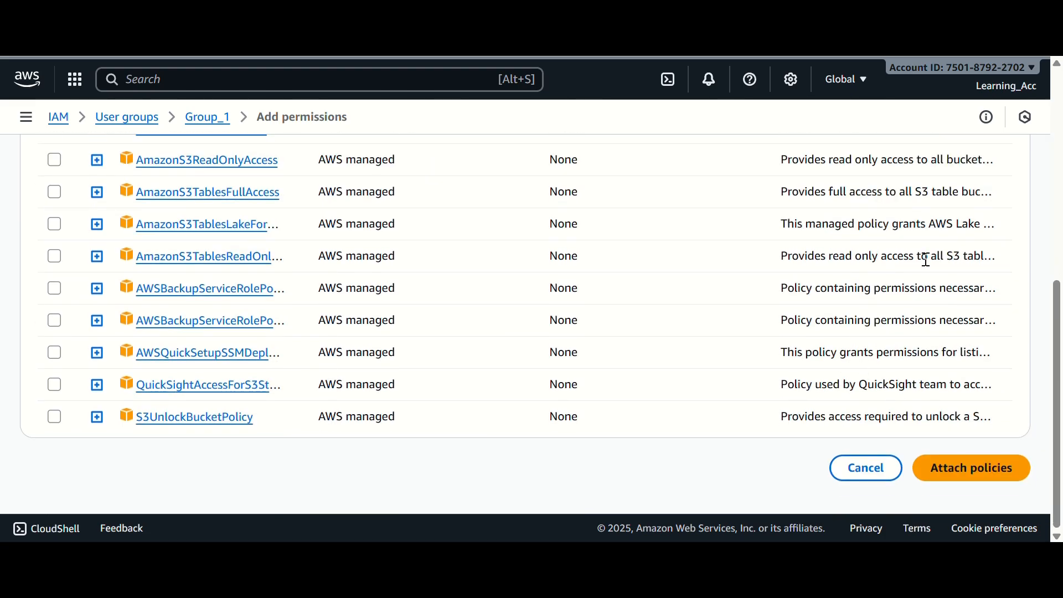
{"action": "left_click", "coordinate": [993, 480]}
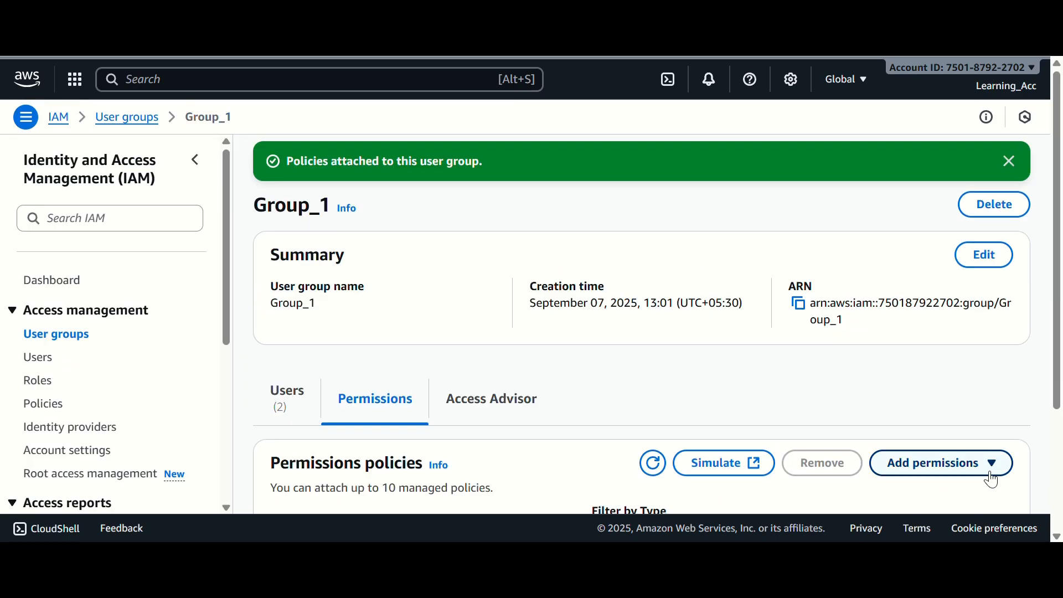
{"action": "scroll", "coordinate": [511, 410], "scroll_direction": "down", "scroll_amount": 2}
{"action": "scroll", "coordinate": [512, 410], "scroll_direction": "down", "scroll_amount": 1}
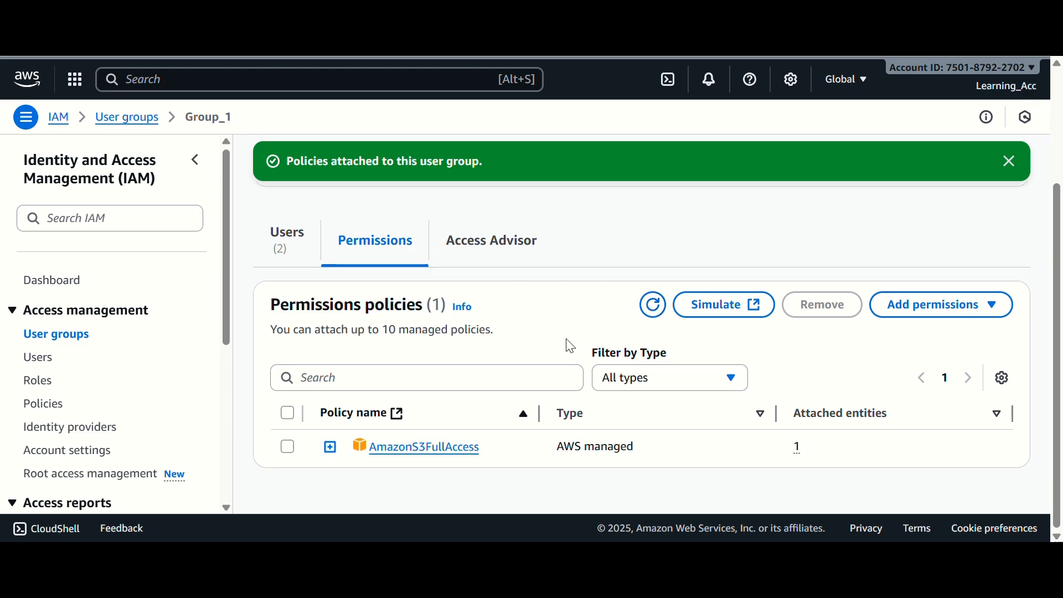
- Reopen Group_1 from the user groups list and review its attached policies, member users and group name
{"action": "left_click", "coordinate": [56, 336]}
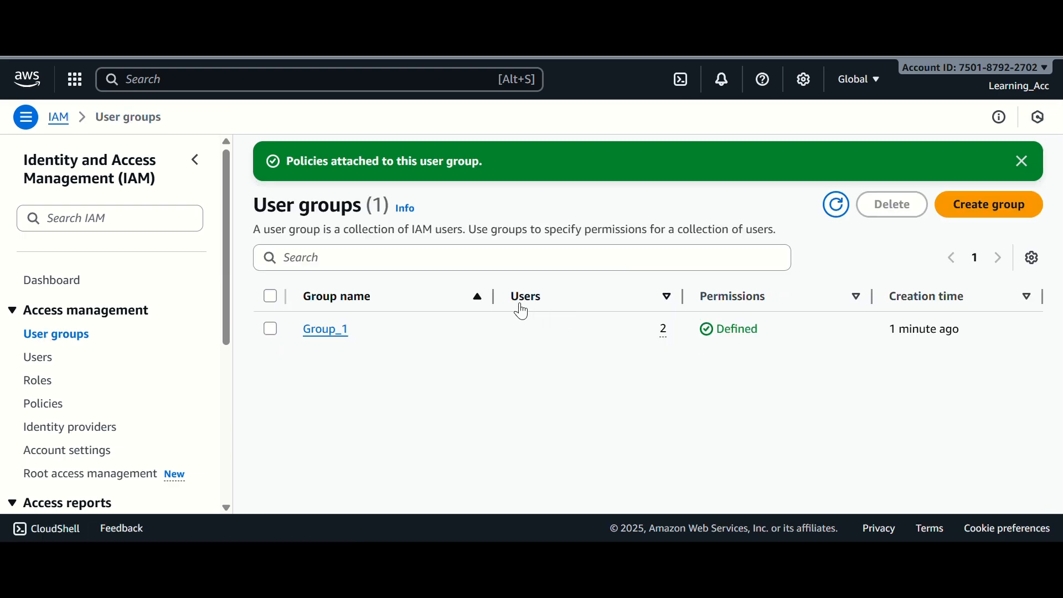
{"action": "left_click", "coordinate": [326, 331]}
{"action": "left_click", "coordinate": [377, 311]}
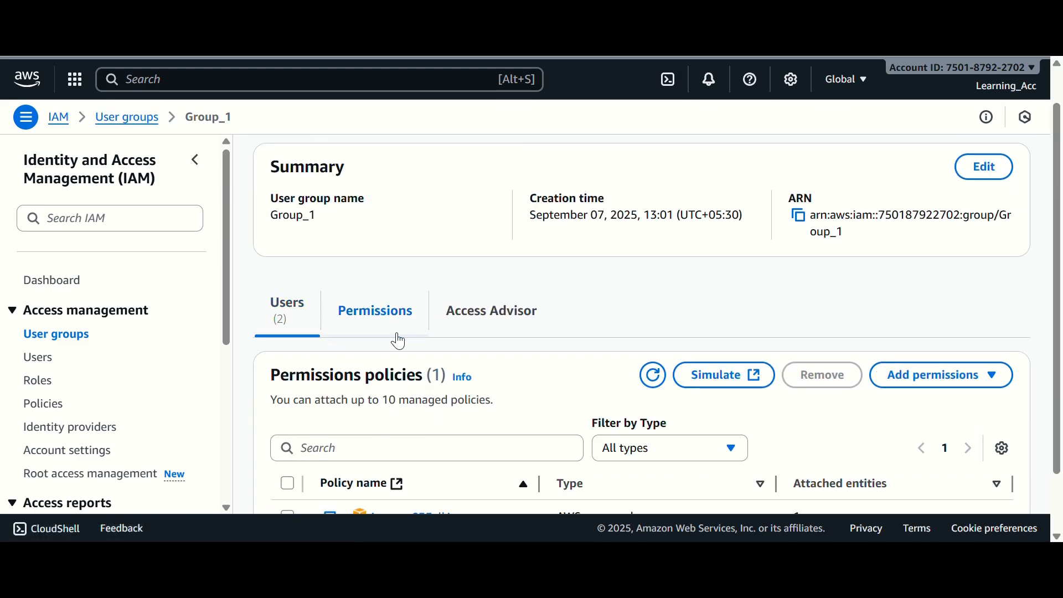
{"action": "scroll", "coordinate": [413, 371], "scroll_direction": "down", "scroll_amount": 1}
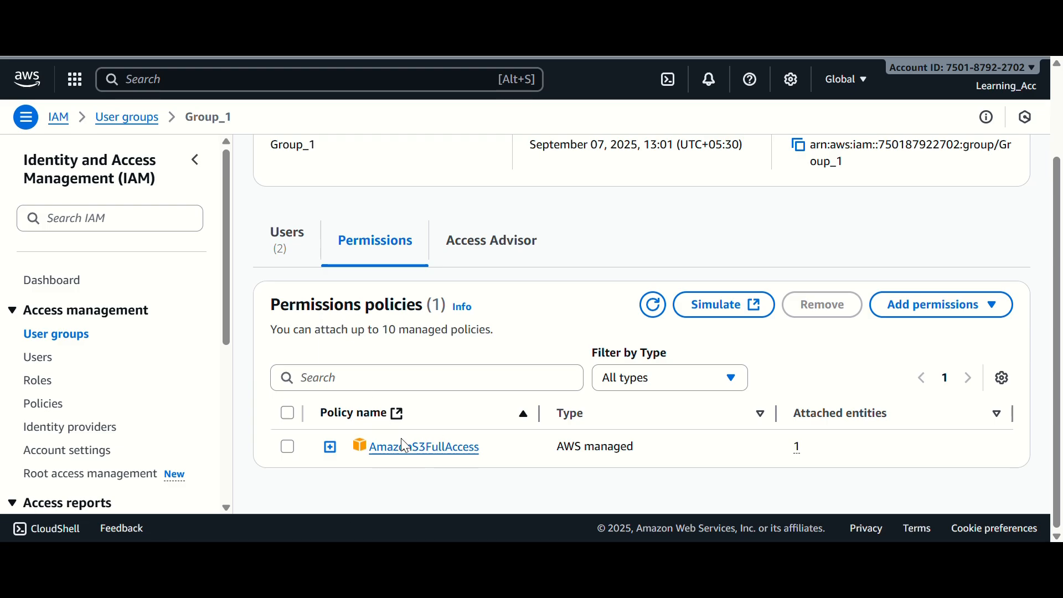
{"action": "left_click", "coordinate": [288, 247]}
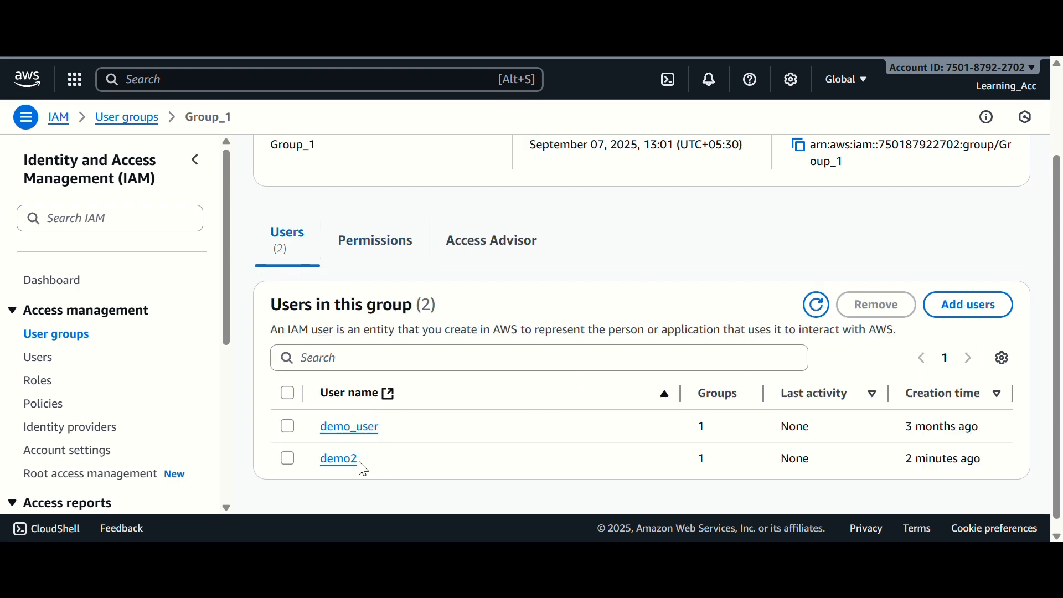
{"action": "scroll", "coordinate": [379, 368], "scroll_direction": "up", "scroll_amount": 2}
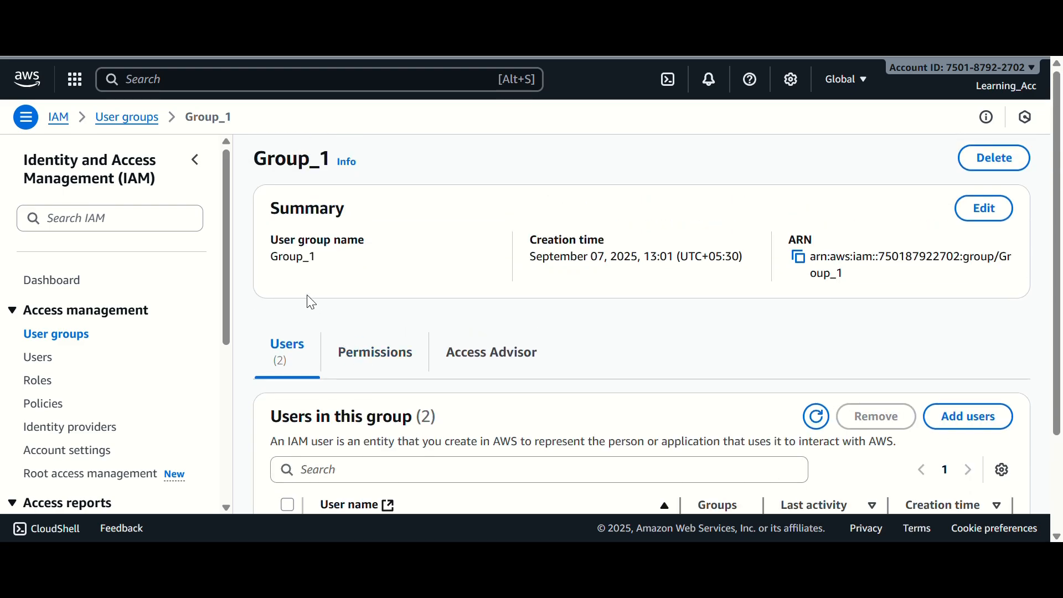
{"action": "left_click_drag", "start_coordinate": [273, 260], "coordinate": [326, 255]}
{"action": "scroll", "coordinate": [388, 377], "scroll_direction": "down", "scroll_amount": 2}
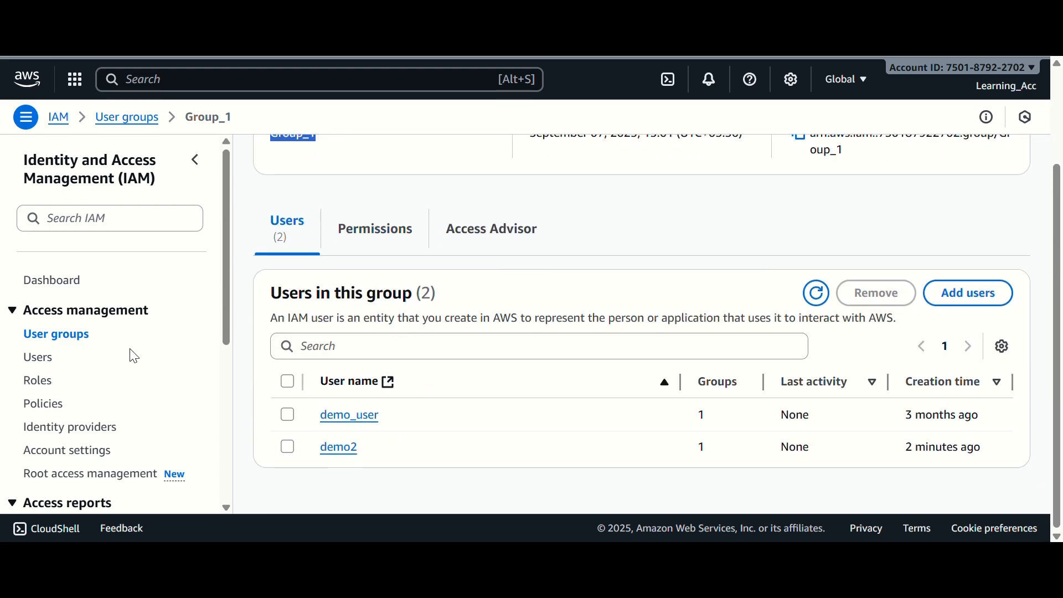
- Open the user demo2 and examine whether each permissions policy is attached directly or through a group
{"action": "left_click", "coordinate": [48, 367]}
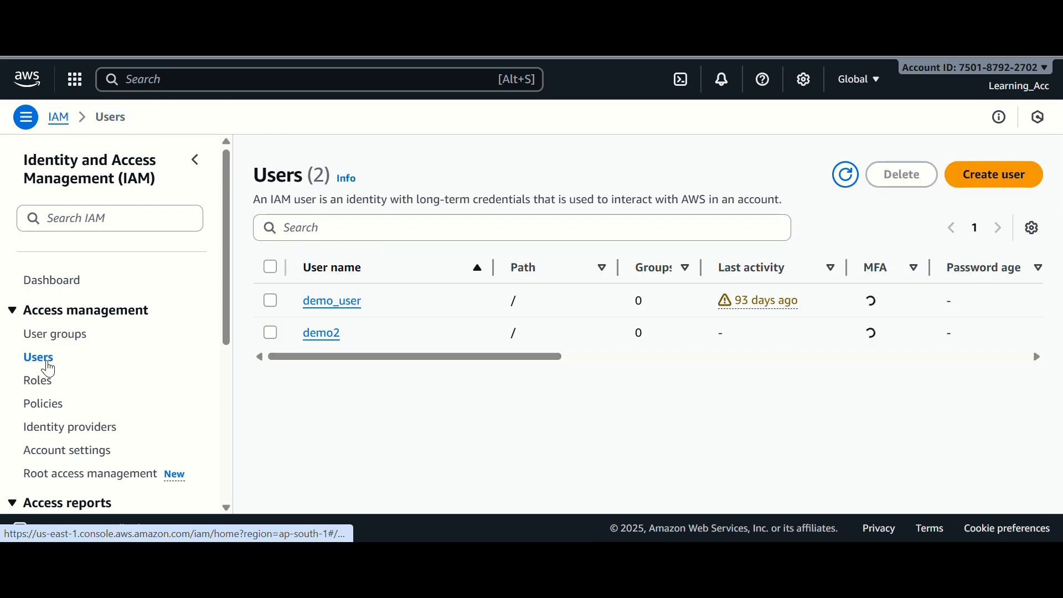
{"action": "left_click", "coordinate": [320, 335]}
{"action": "scroll", "coordinate": [438, 401], "scroll_direction": "down", "scroll_amount": 5}
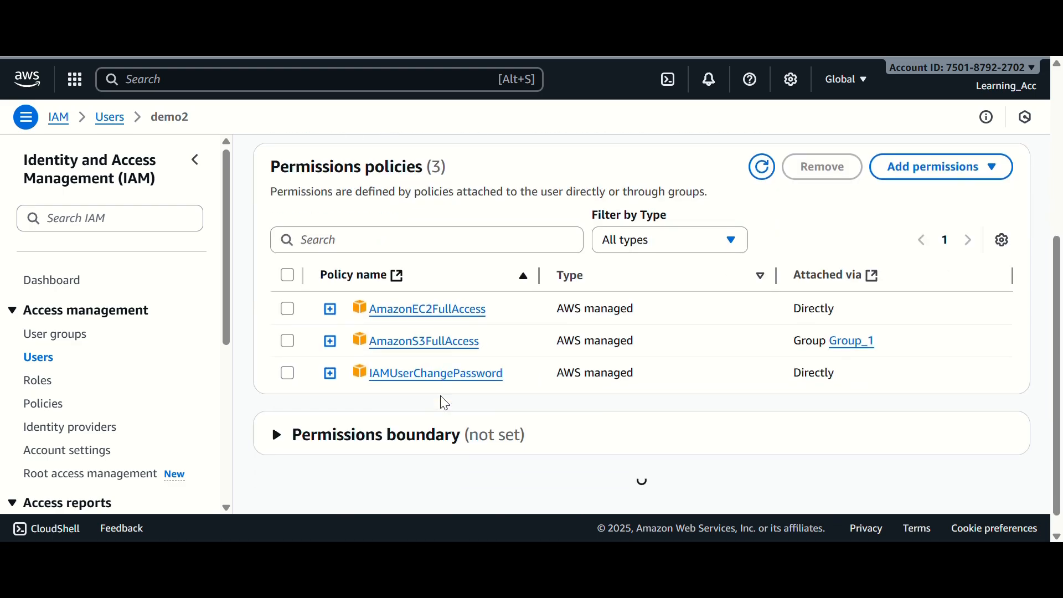
{"action": "scroll", "coordinate": [442, 404], "scroll_direction": "up", "scroll_amount": 2}
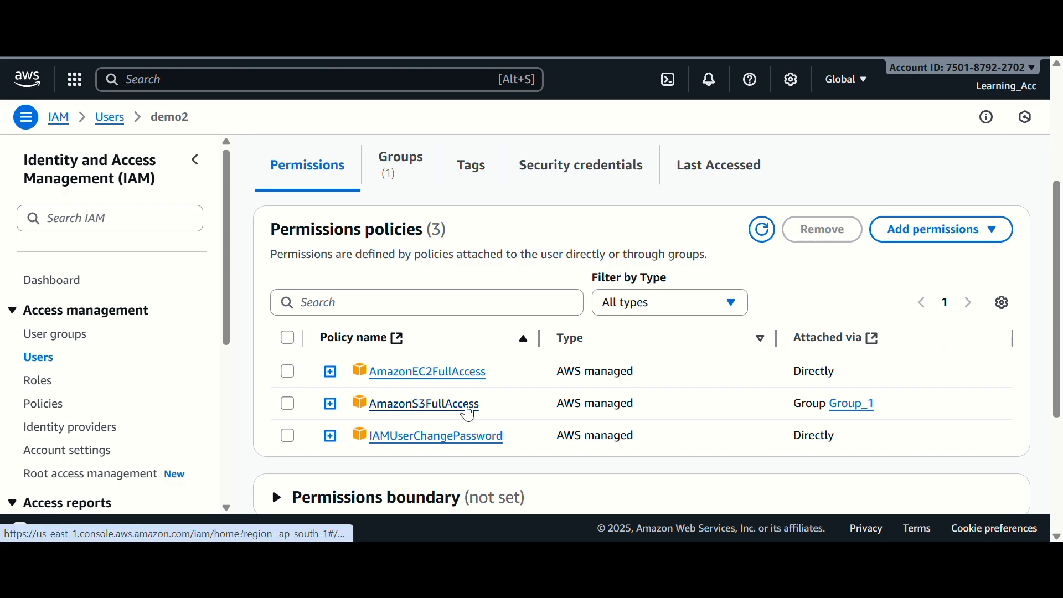
{"action": "left_click_drag", "start_coordinate": [798, 375], "coordinate": [836, 376]}
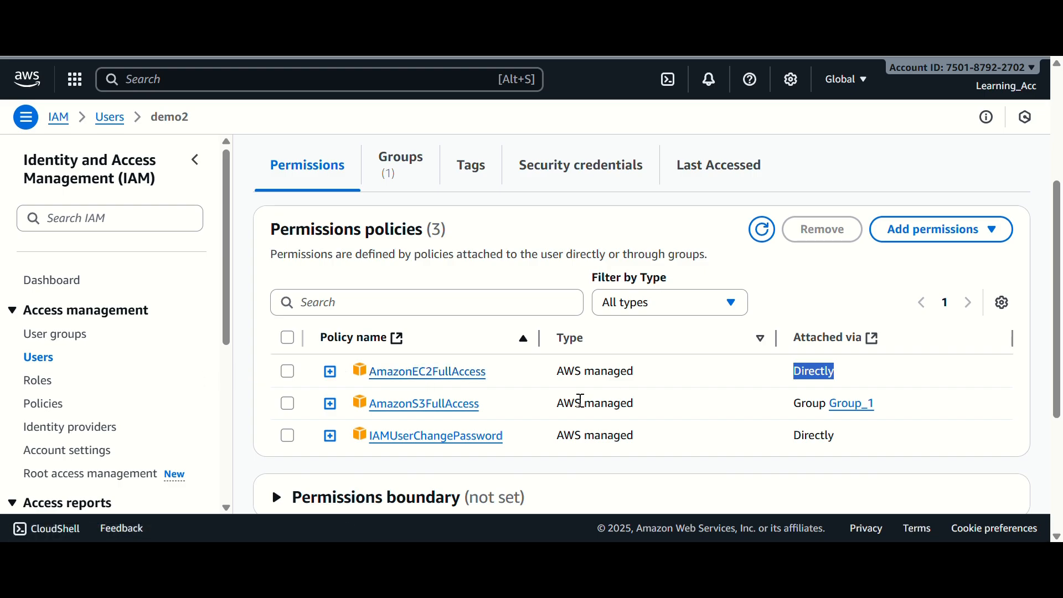
{"action": "scroll", "coordinate": [580, 401], "scroll_direction": "down", "scroll_amount": 2}
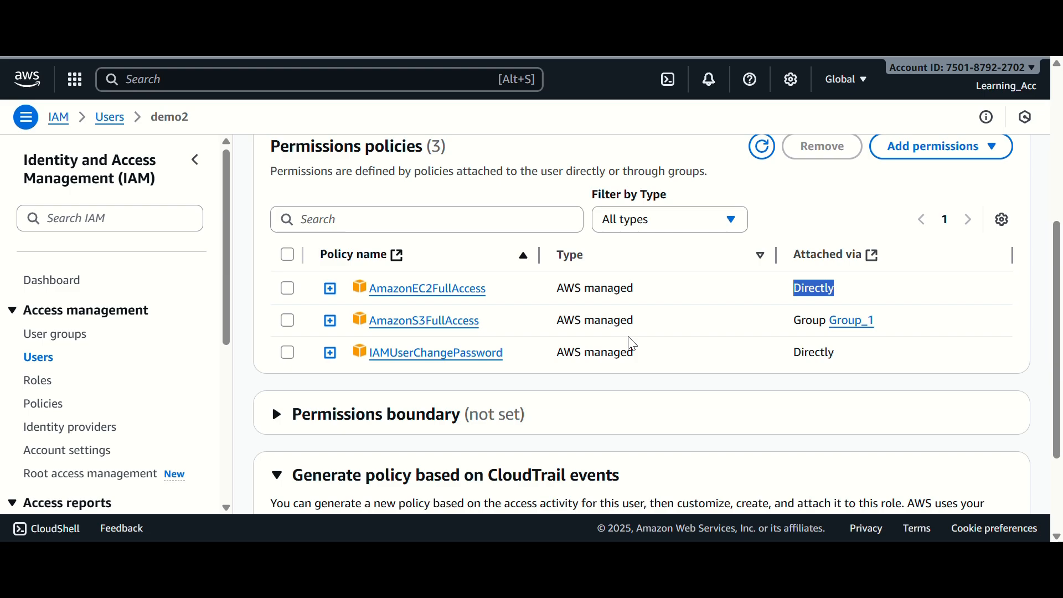
{"action": "left_click_drag", "start_coordinate": [798, 333], "coordinate": [892, 326]}
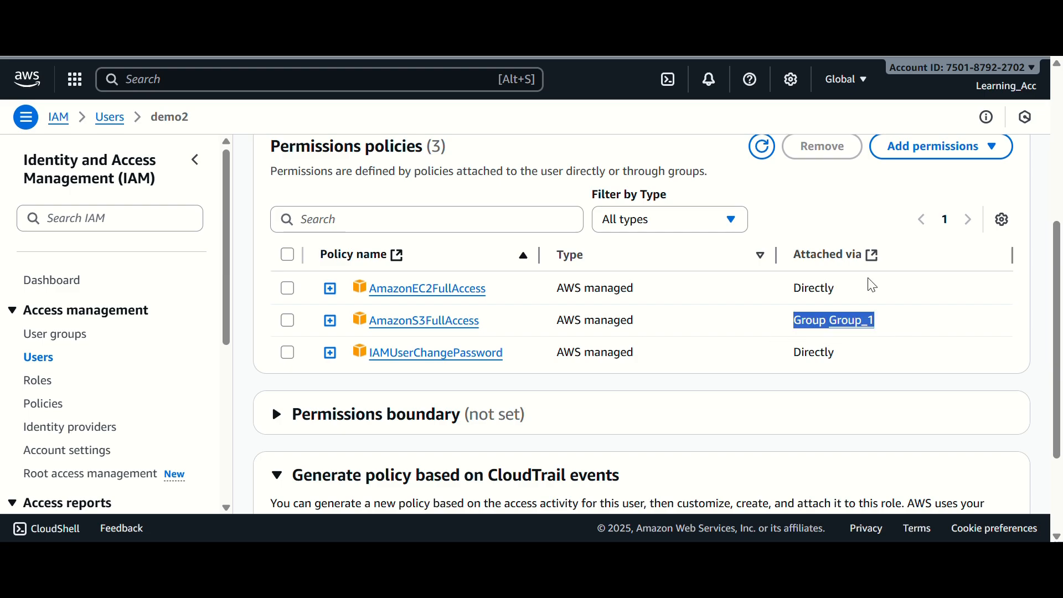
{"action": "left_click", "coordinate": [792, 336]}
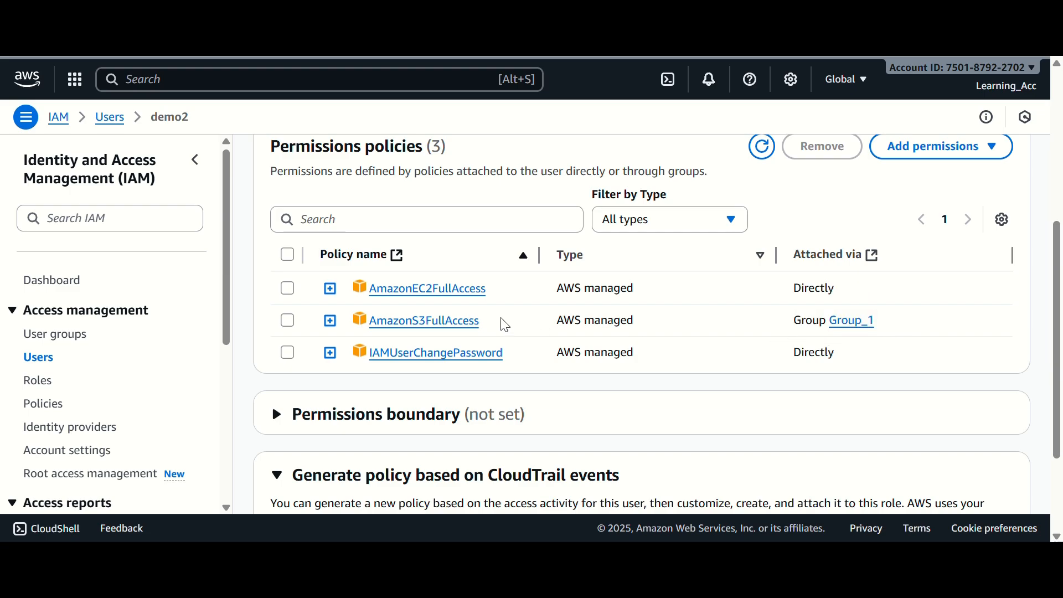
- Return to the user groups list and check the permissions policies attached to Group_1
{"action": "left_click", "coordinate": [45, 357]}
{"action": "left_click", "coordinate": [57, 337]}
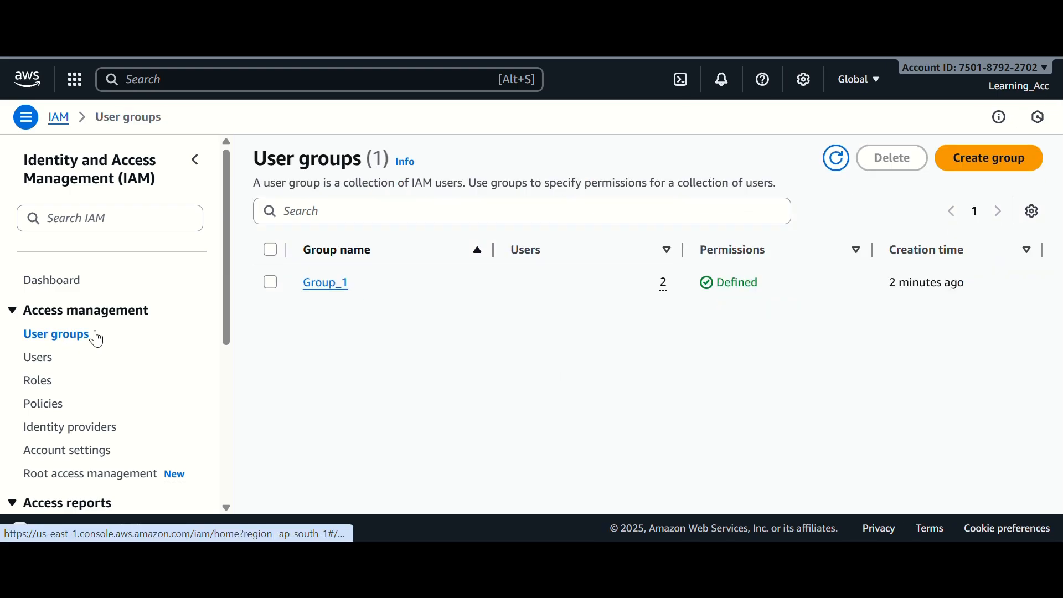
{"action": "left_click", "coordinate": [326, 283]}
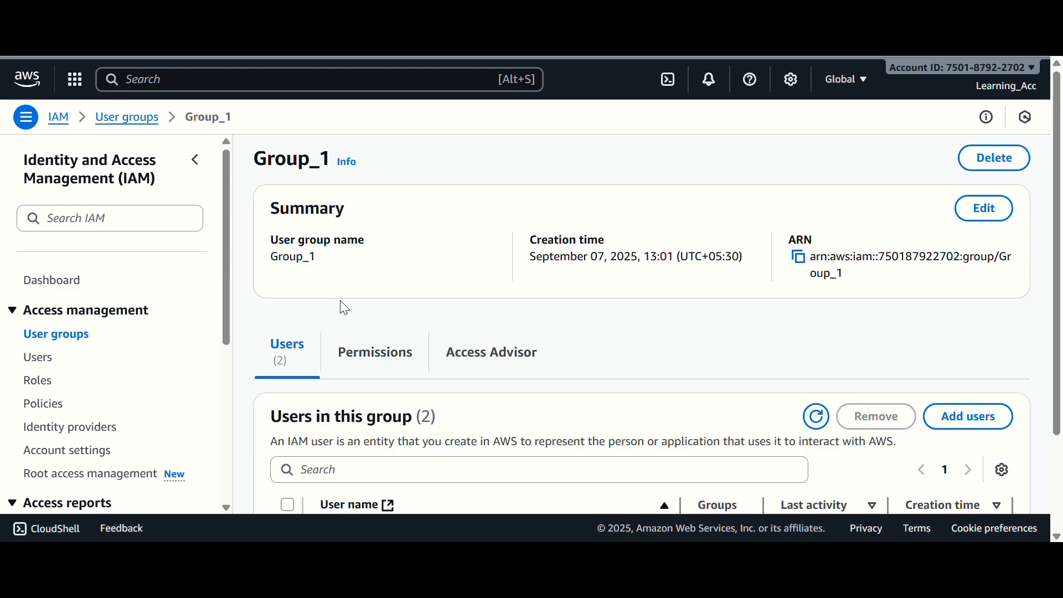
{"action": "left_click", "coordinate": [371, 363]}
{"action": "scroll", "coordinate": [446, 396], "scroll_direction": "down", "scroll_amount": 2}
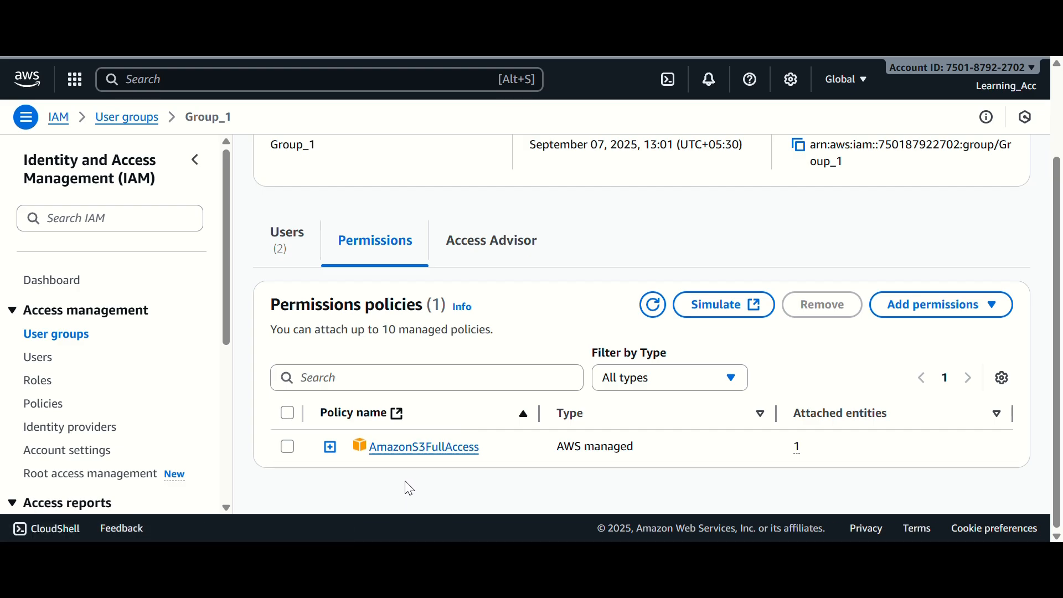
- Compare the overview lists of user groups and IAM users, ending on the user groups list
{"action": "left_click", "coordinate": [61, 339]}
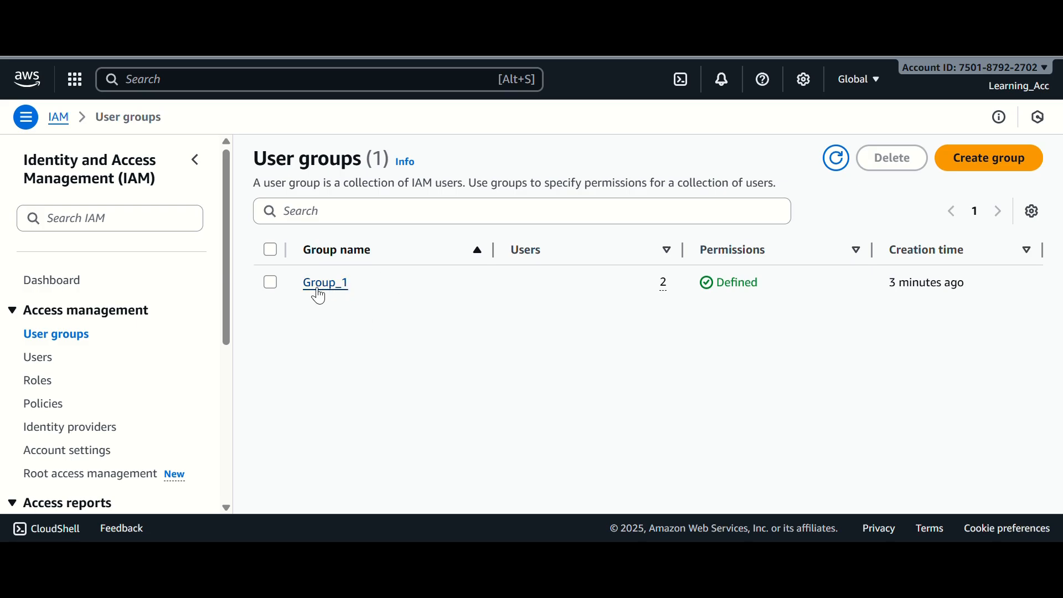
{"action": "left_click", "coordinate": [35, 359]}
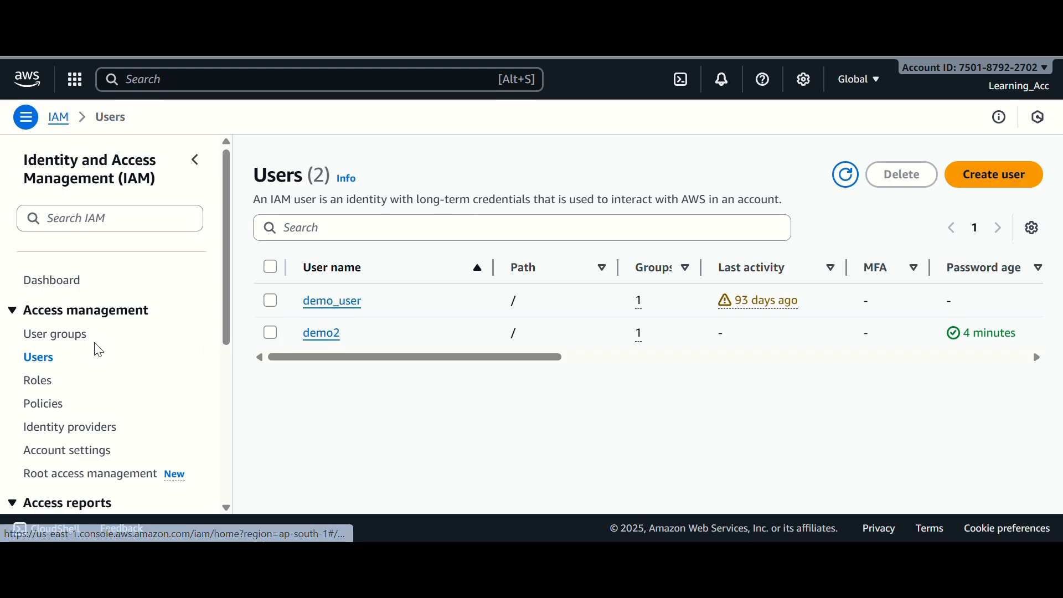
{"action": "left_click", "coordinate": [55, 336]}
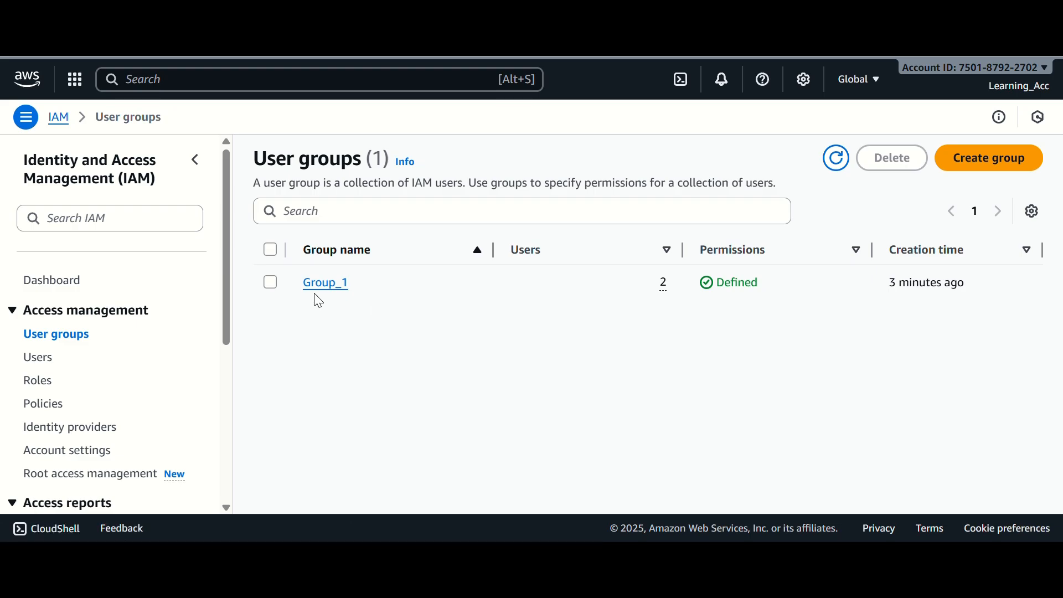
{"action": "left_click", "coordinate": [41, 359]}
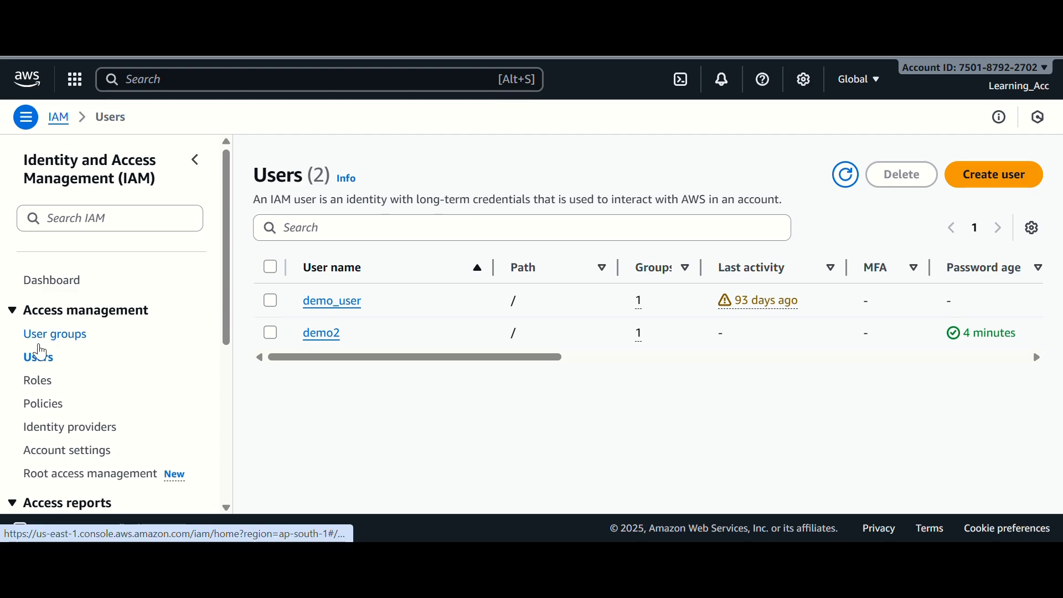
{"action": "left_click", "coordinate": [55, 335]}
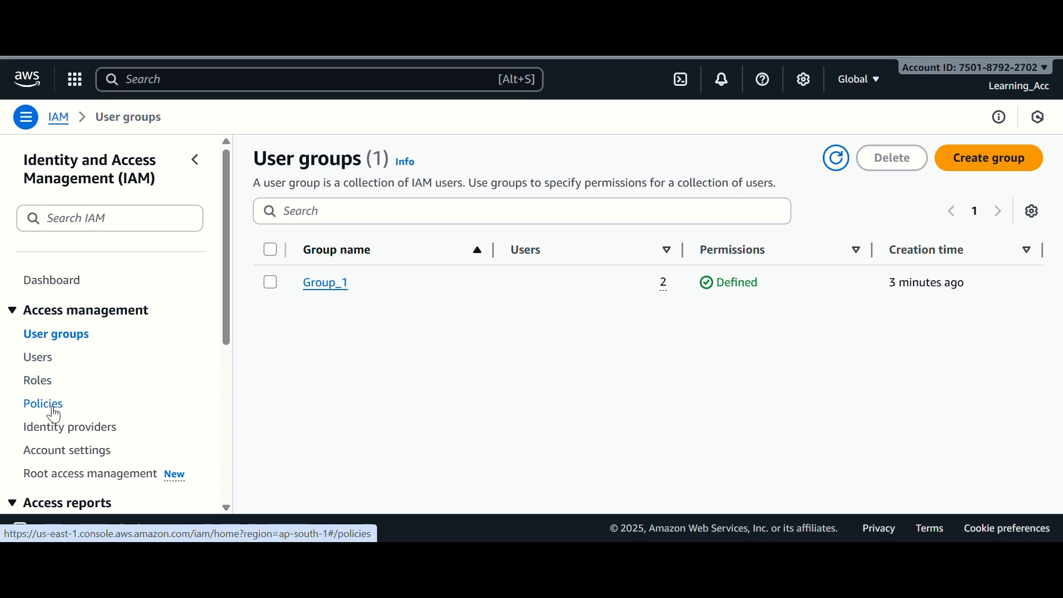
- Start creating a new IAM policy and choose EC2 as its service
{"action": "left_click", "coordinate": [54, 415]}
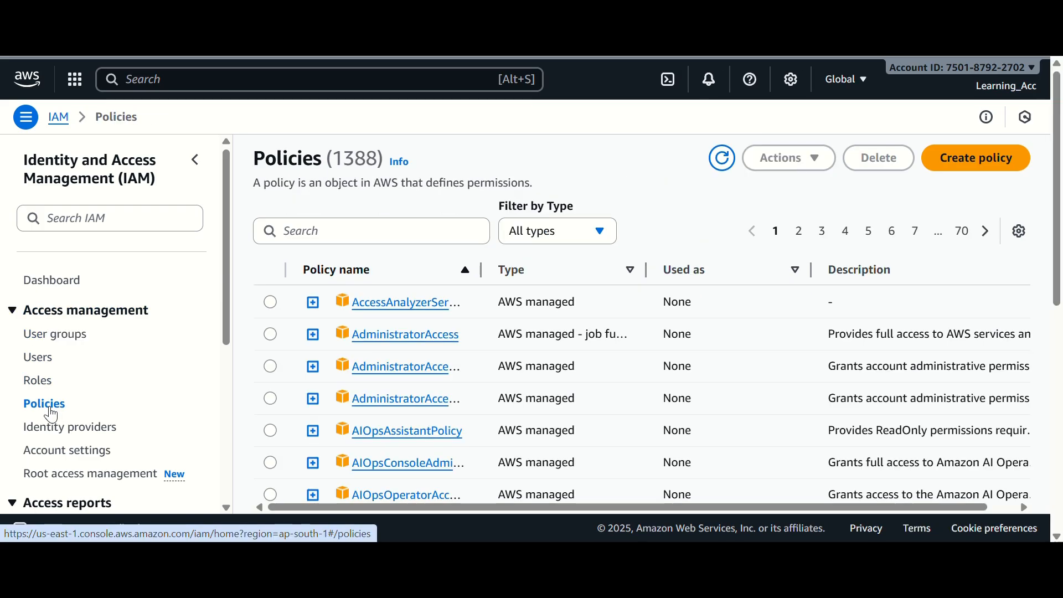
{"action": "left_click", "coordinate": [961, 164]}
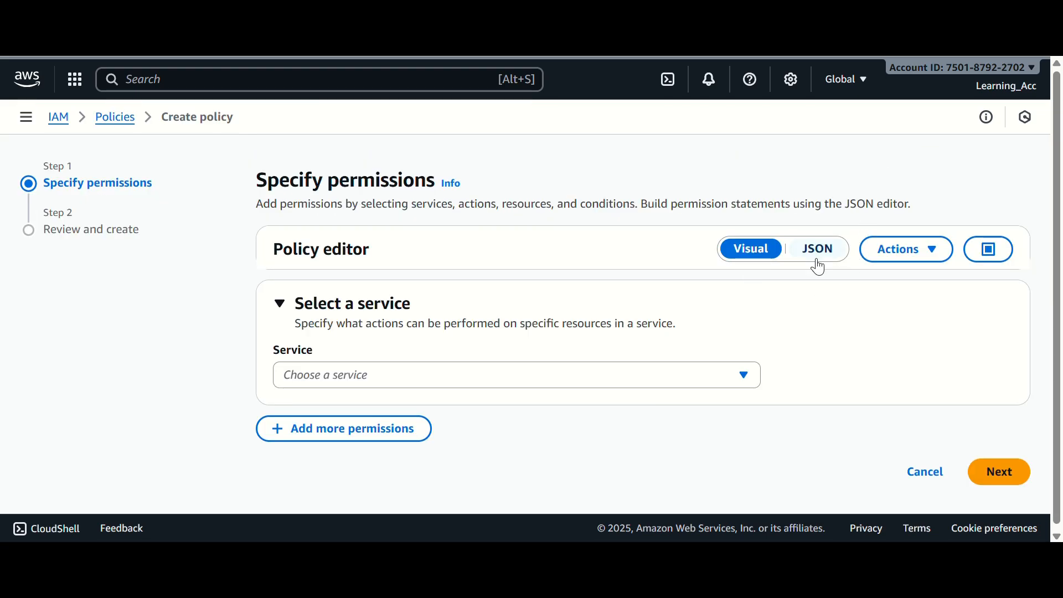
{"action": "left_click", "coordinate": [458, 377]}
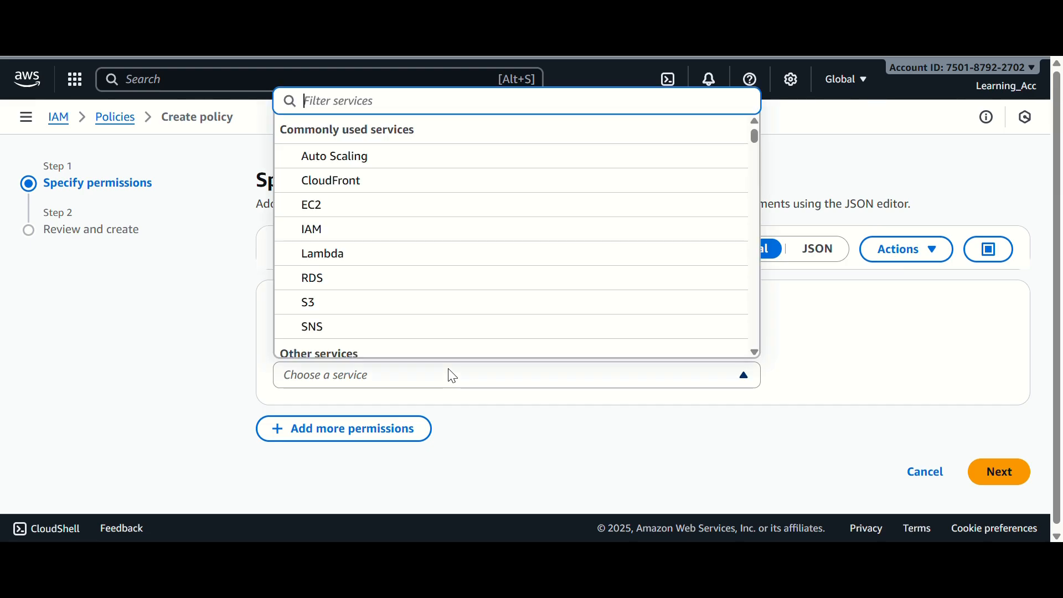
{"action": "type", "text": "ec2"}
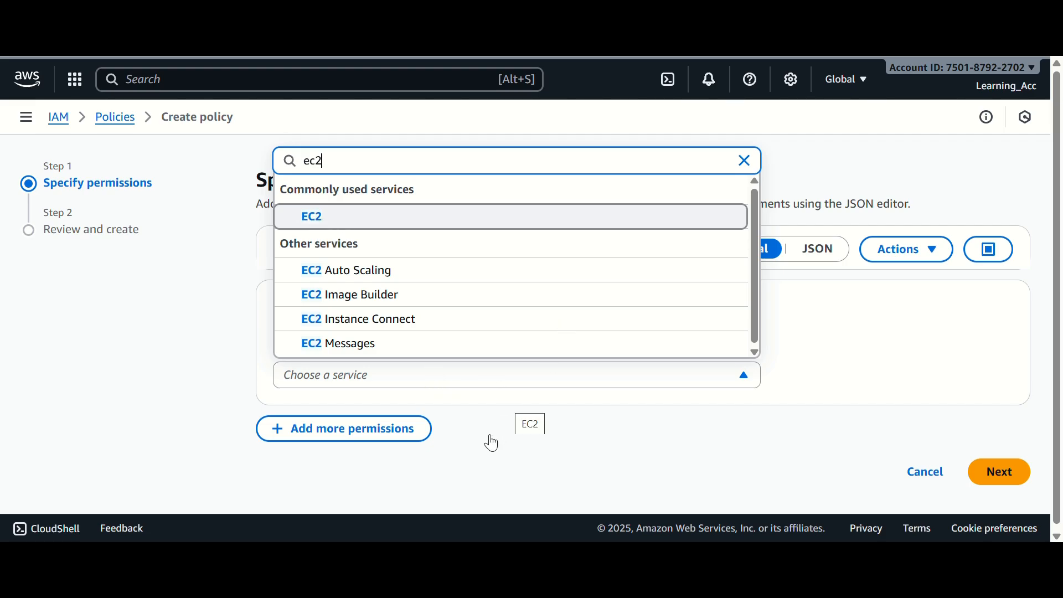
{"action": "key", "text": "Return"}
- Allow all read actions for EC2 in the new policy
{"action": "scroll", "coordinate": [426, 301], "scroll_direction": "down", "scroll_amount": 3}
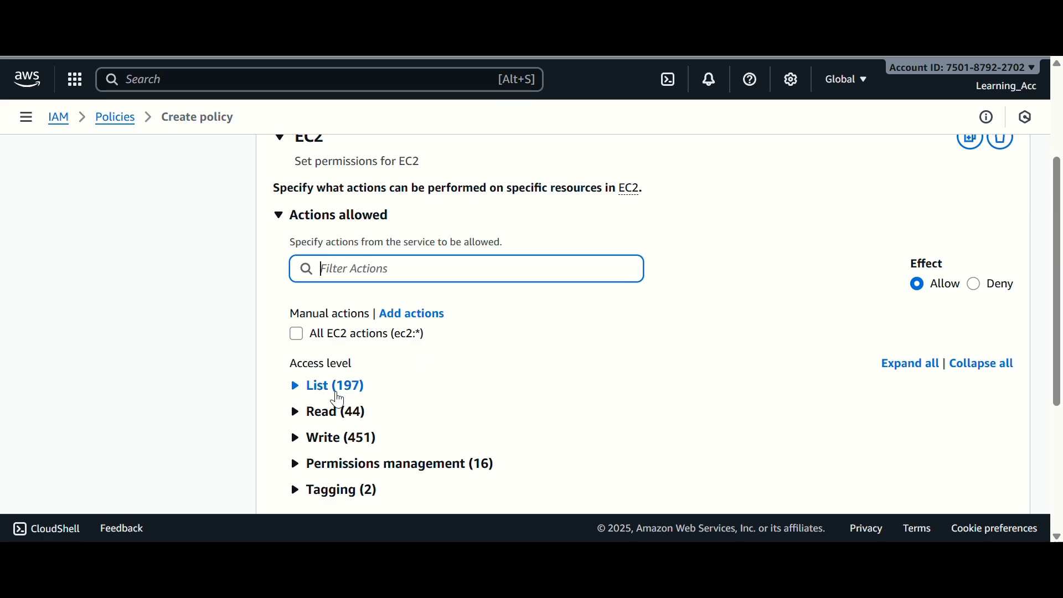
{"action": "scroll", "coordinate": [310, 360], "scroll_direction": "down", "scroll_amount": 2}
{"action": "left_click", "coordinate": [295, 332]}
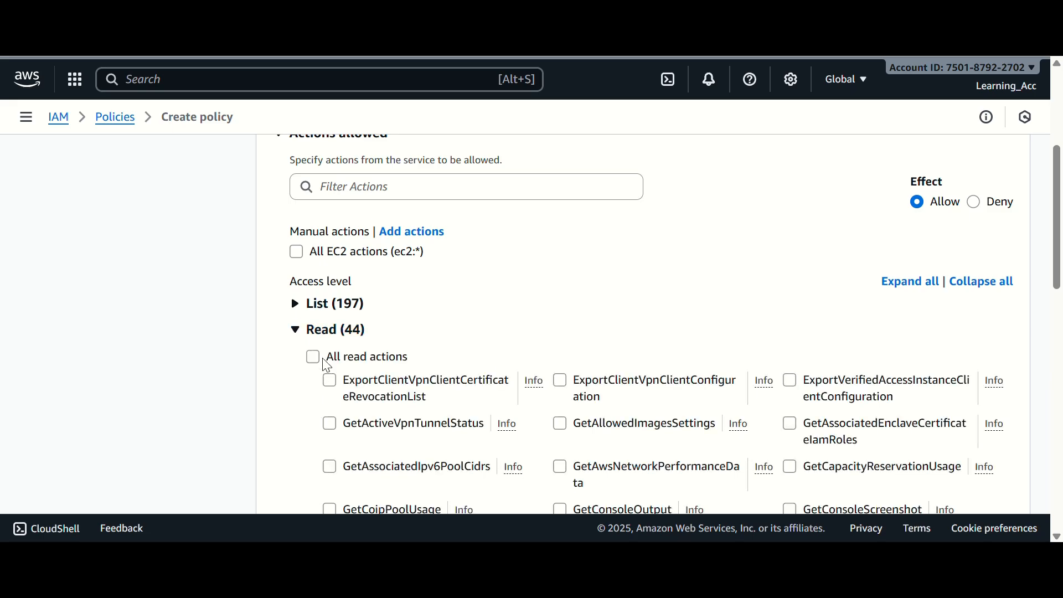
{"action": "left_click", "coordinate": [323, 359]}
{"action": "left_click", "coordinate": [295, 328]}
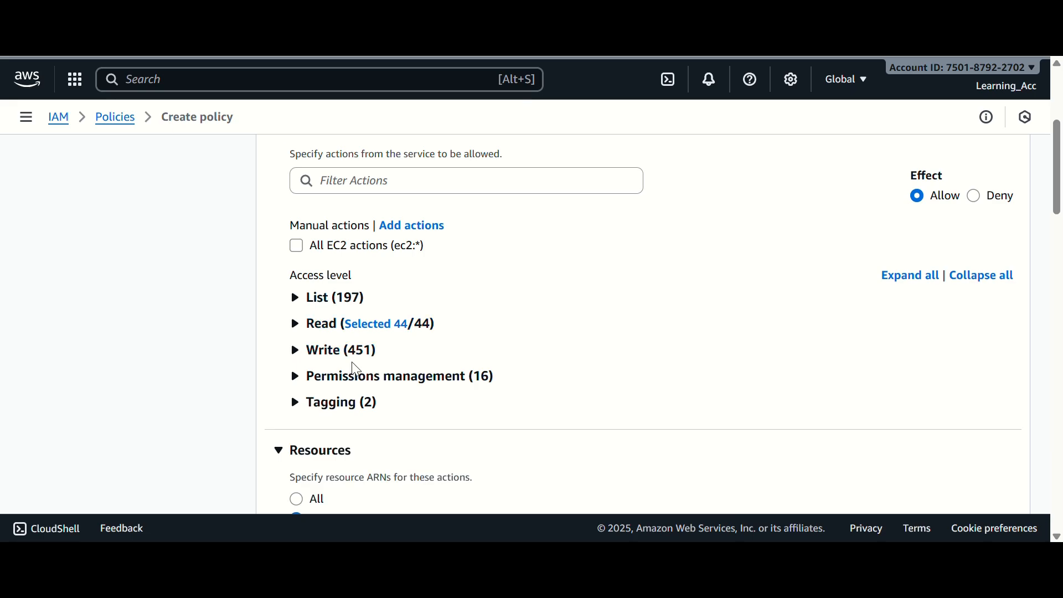
- Apply the policy's EC2 permissions to all resources and proceed to the review stage
{"action": "scroll", "coordinate": [357, 367], "scroll_direction": "down", "scroll_amount": 4}
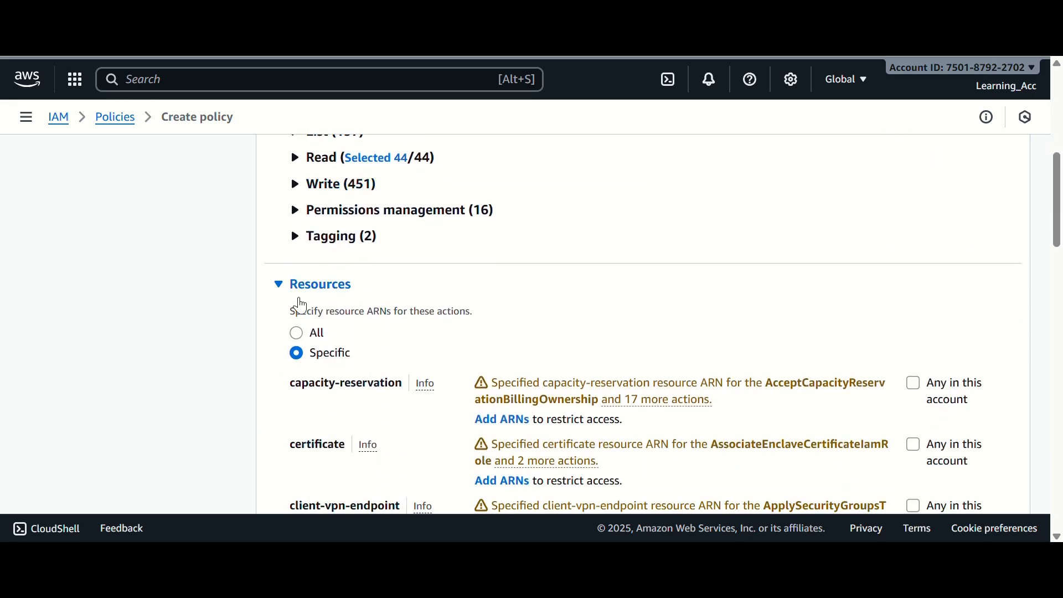
{"action": "left_click", "coordinate": [296, 335]}
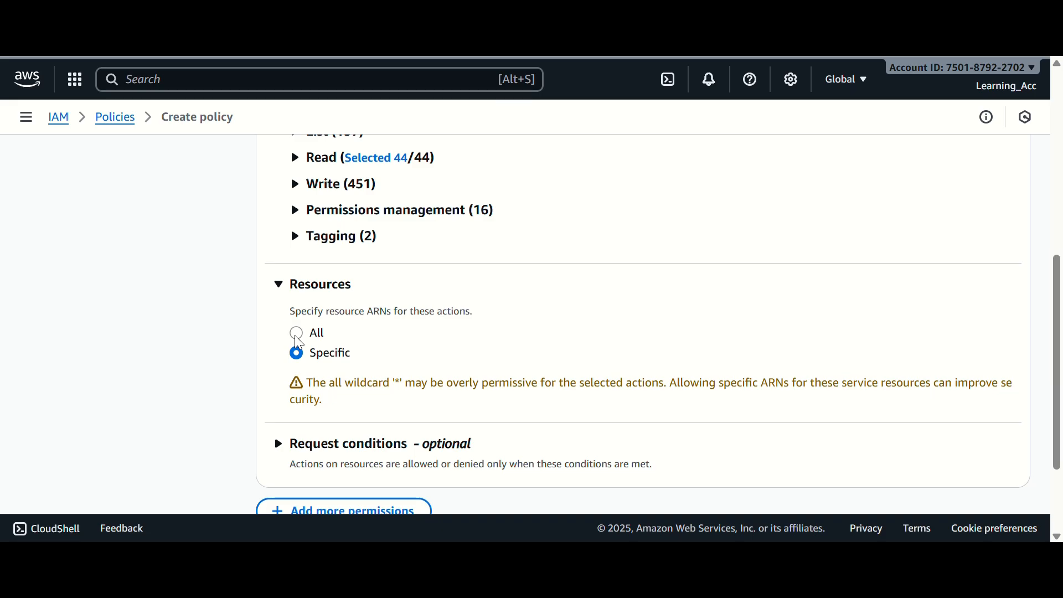
{"action": "scroll", "coordinate": [353, 373], "scroll_direction": "down", "scroll_amount": 3}
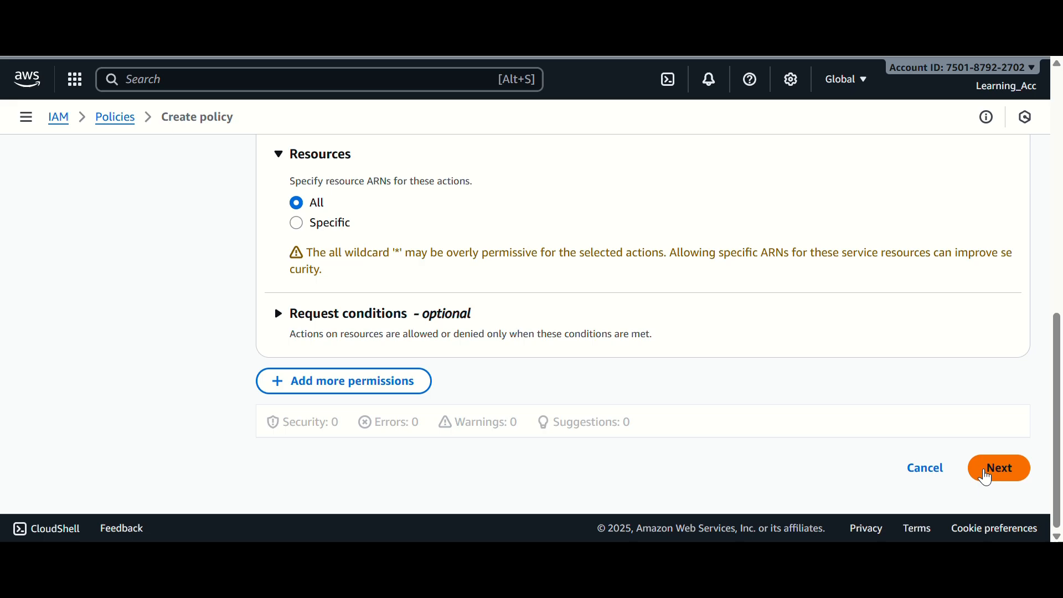
{"action": "left_click", "coordinate": [987, 479]}
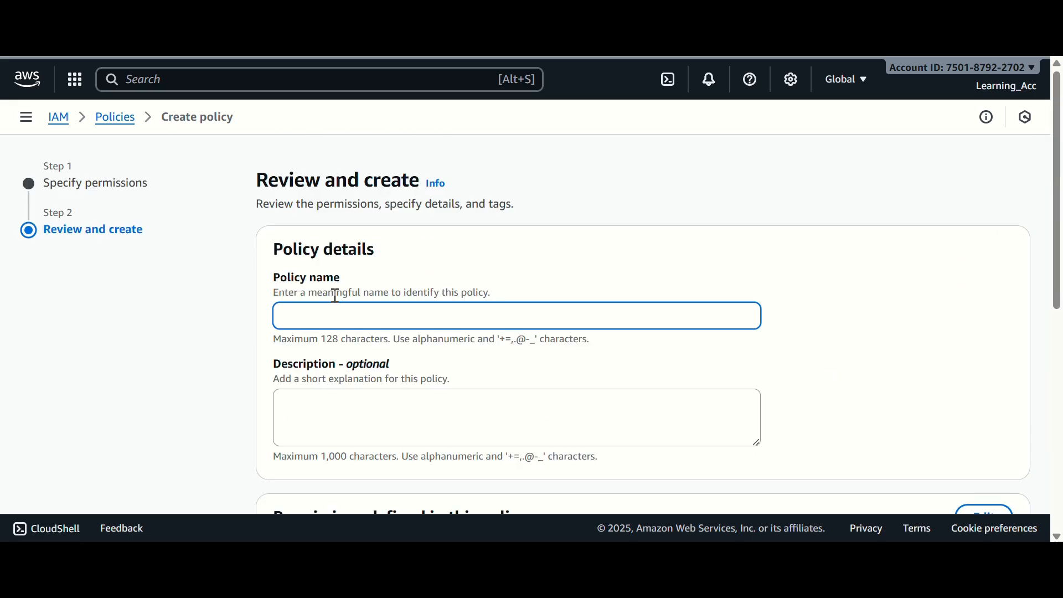
- Name the policy My_policy, review its defined permissions and create it without a description or tags
{"action": "type", "text": "My_policy"}
{"action": "scroll", "coordinate": [597, 370], "scroll_direction": "down", "scroll_amount": 2}
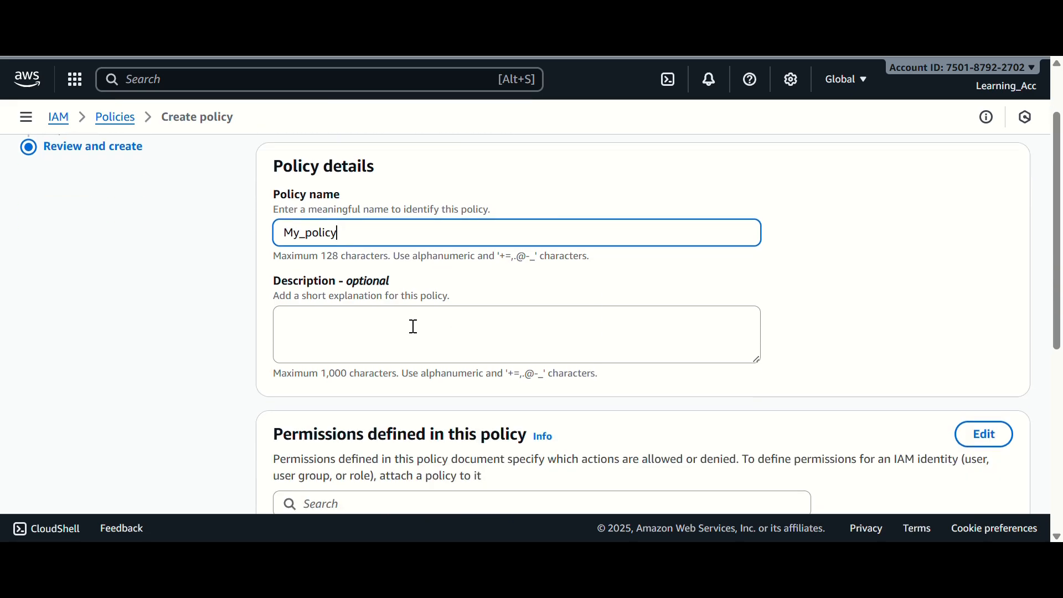
{"action": "scroll", "coordinate": [414, 327], "scroll_direction": "down", "scroll_amount": 5}
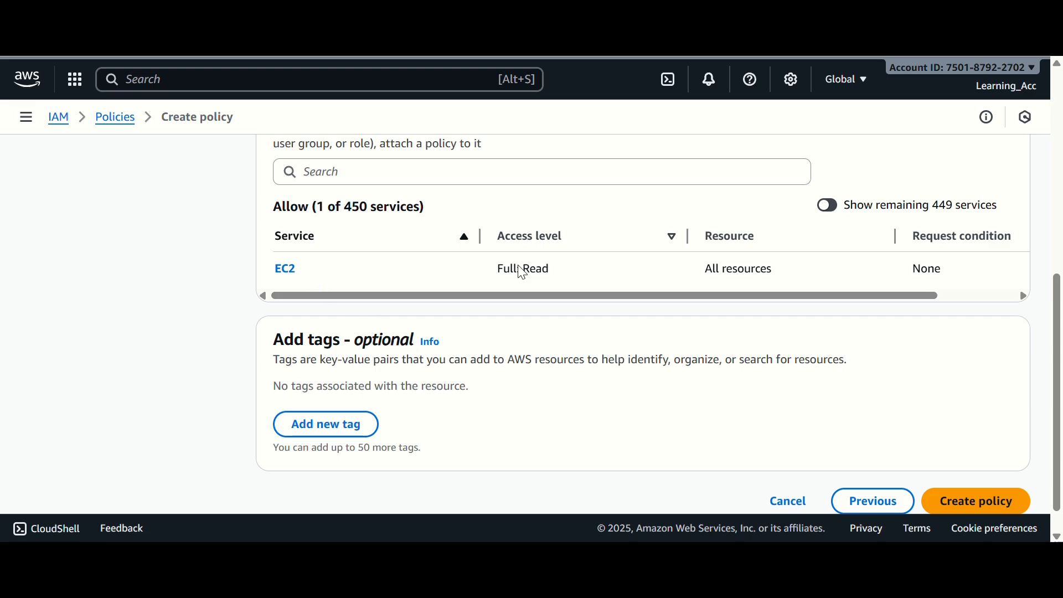
{"action": "scroll", "coordinate": [664, 382], "scroll_direction": "down", "scroll_amount": 1}
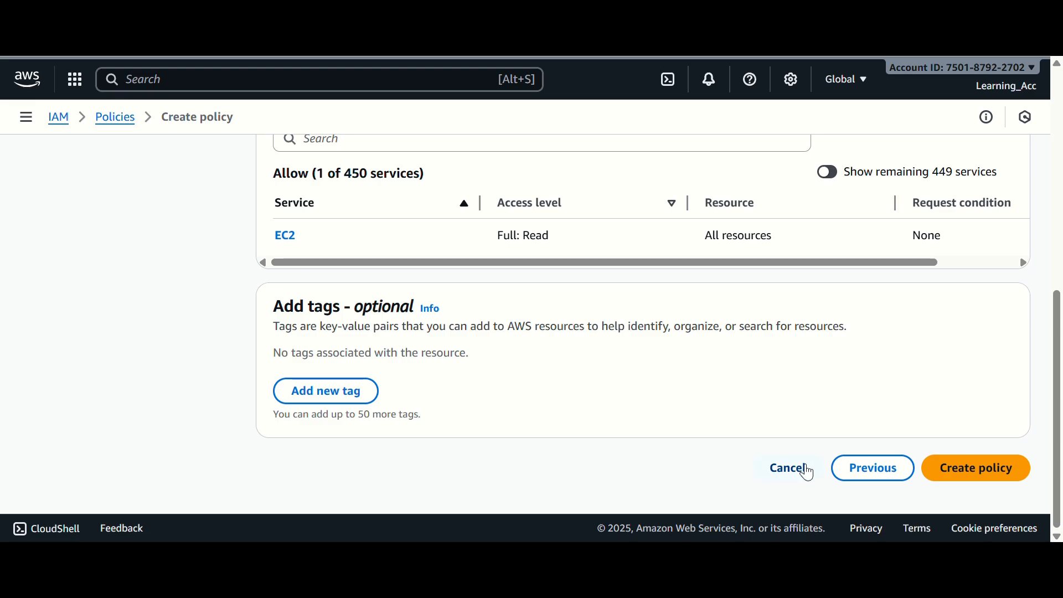
{"action": "left_click", "coordinate": [1000, 486]}
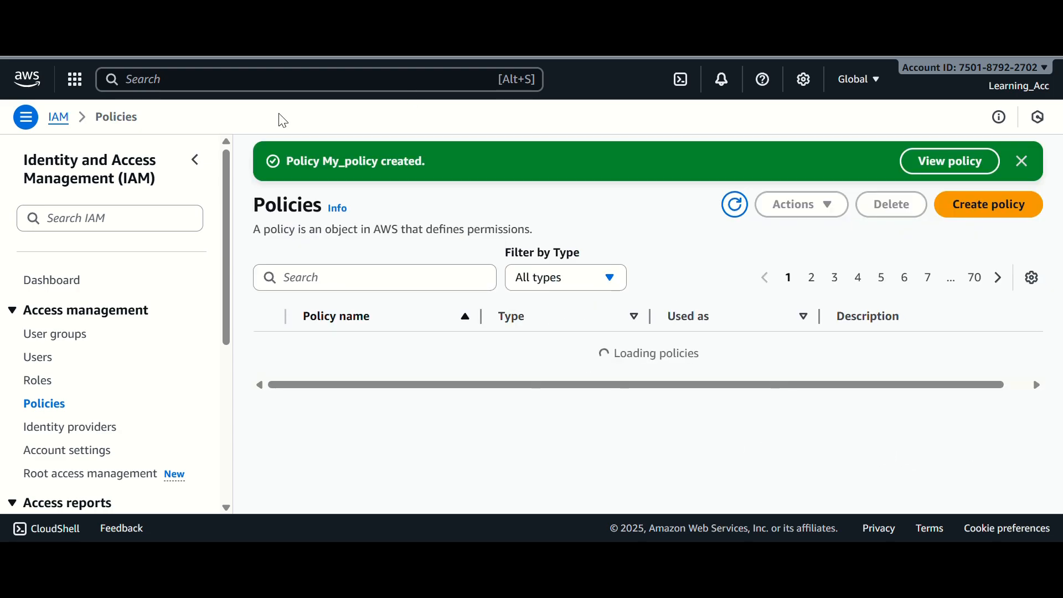
- Attach the customer managed policy My_policy to the user group Group_1
{"action": "left_click", "coordinate": [40, 363]}
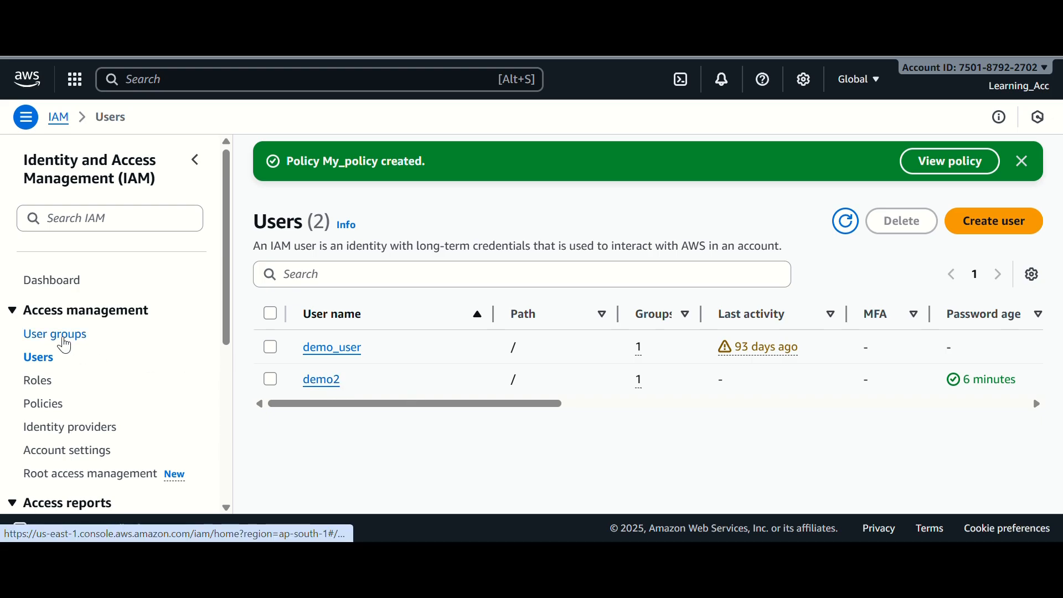
{"action": "left_click", "coordinate": [61, 336]}
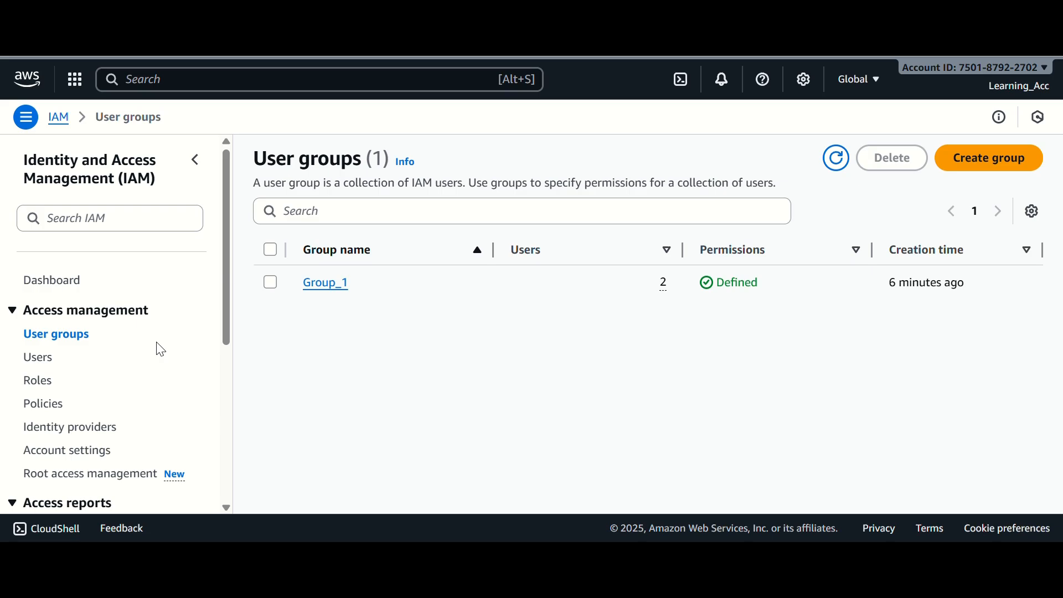
{"action": "left_click", "coordinate": [321, 288]}
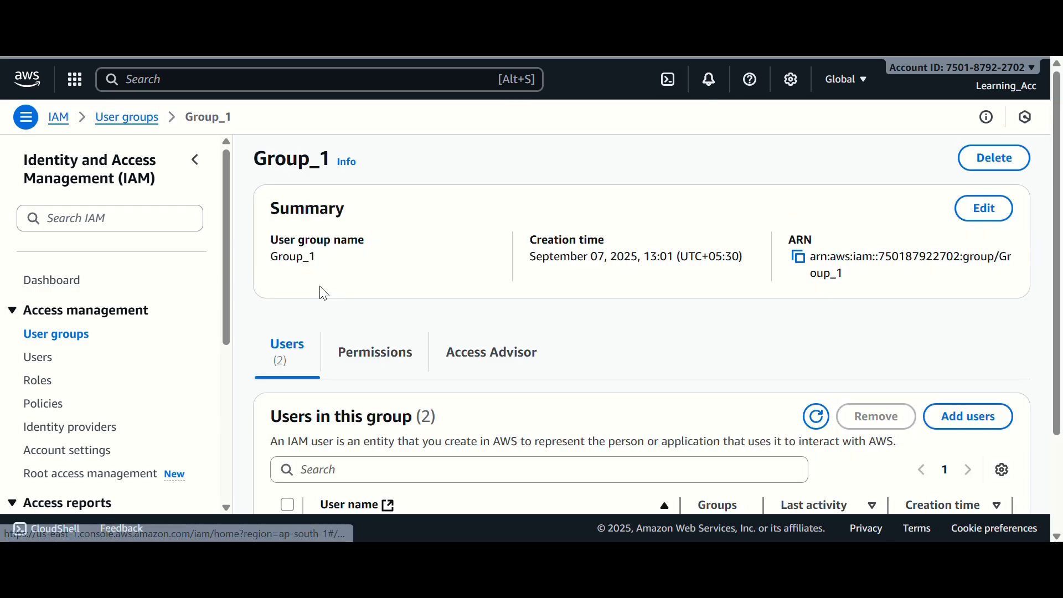
{"action": "left_click", "coordinate": [386, 350]}
{"action": "scroll", "coordinate": [421, 381], "scroll_direction": "down", "scroll_amount": 2}
{"action": "left_click", "coordinate": [941, 310]}
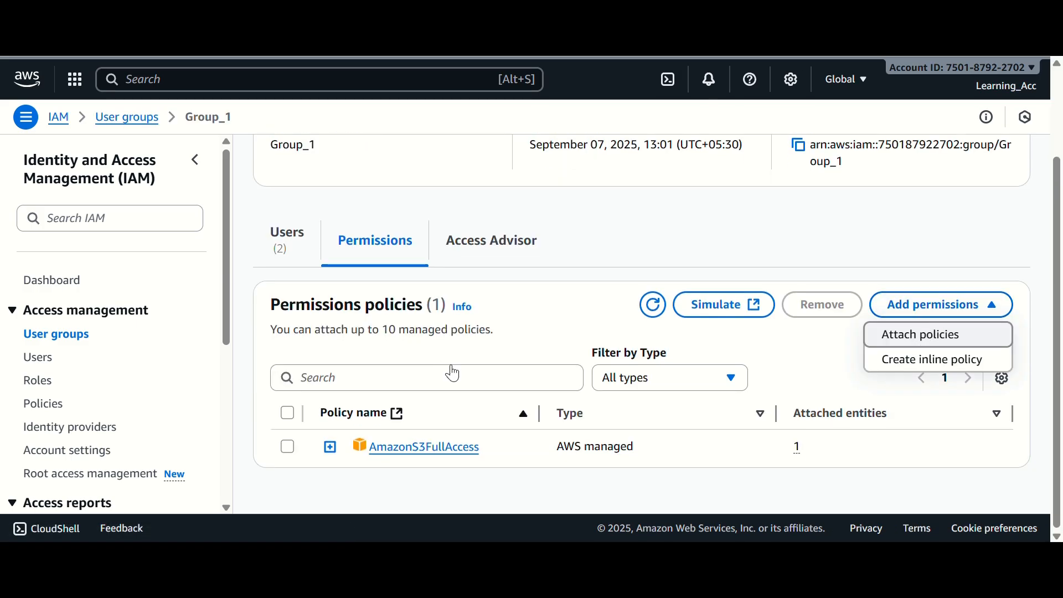
{"action": "left_click", "coordinate": [210, 339]}
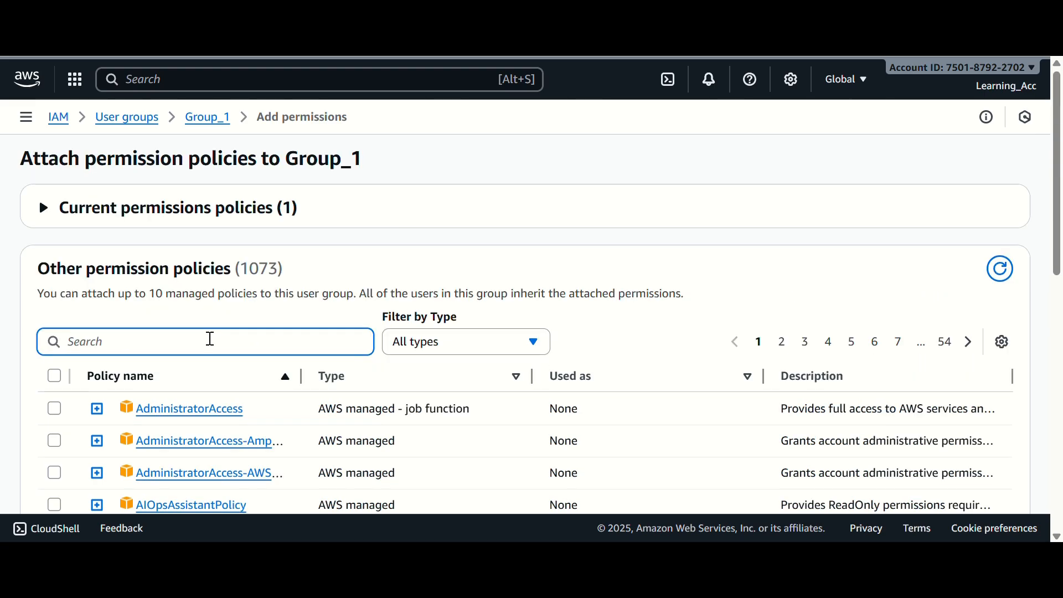
{"action": "type", "text": "my"}
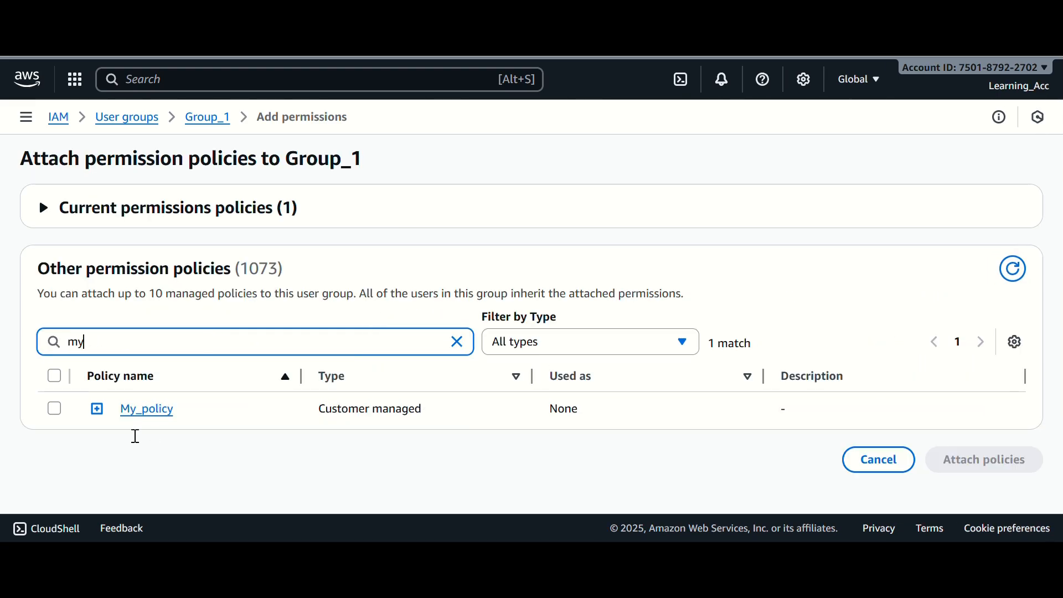
{"action": "left_click", "coordinate": [56, 410]}
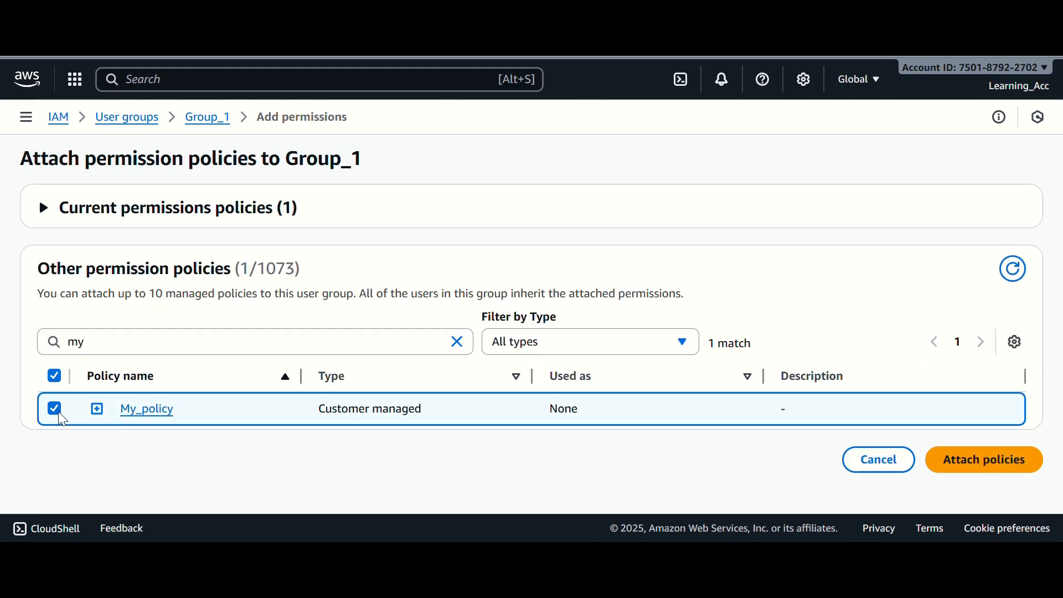
{"action": "left_click", "coordinate": [995, 460]}
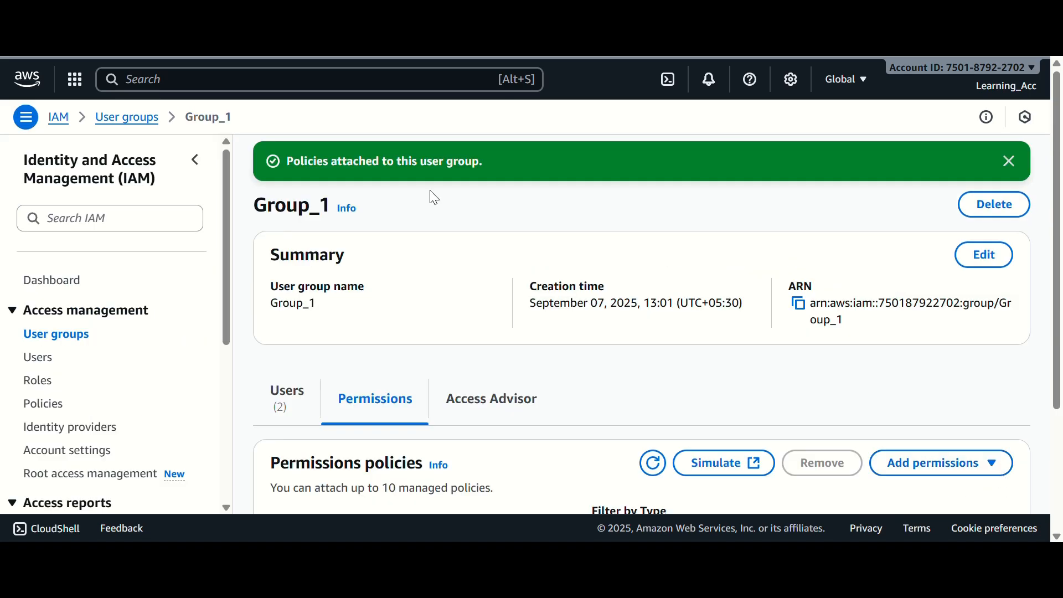
- Compare the types of the AmazonS3FullAccess and My_policy policies attached to Group_1
{"action": "scroll", "coordinate": [525, 416], "scroll_direction": "down", "scroll_amount": 2}
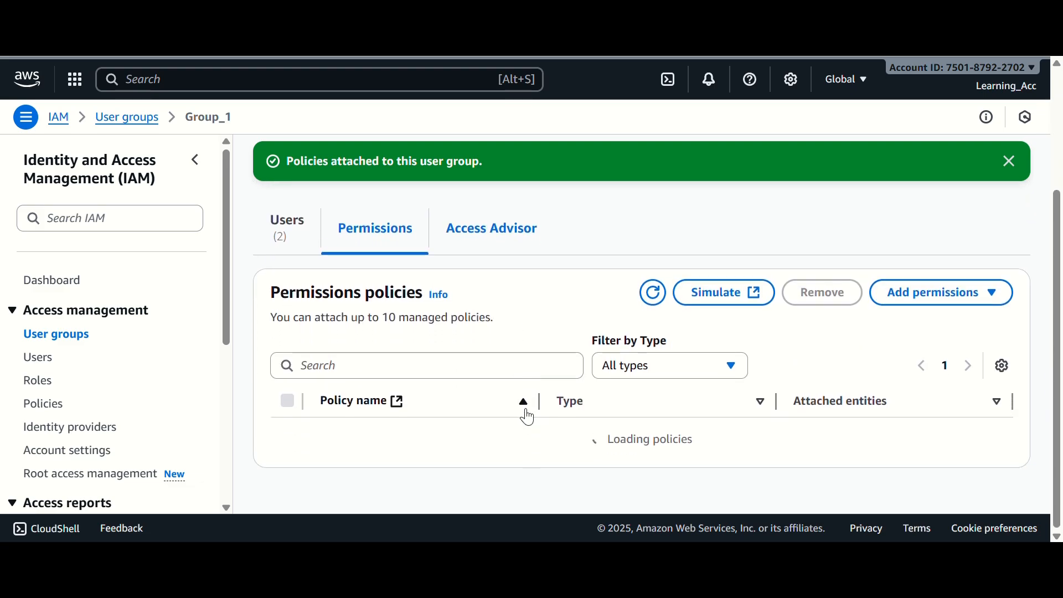
{"action": "scroll", "coordinate": [426, 344], "scroll_direction": "down", "scroll_amount": 2}
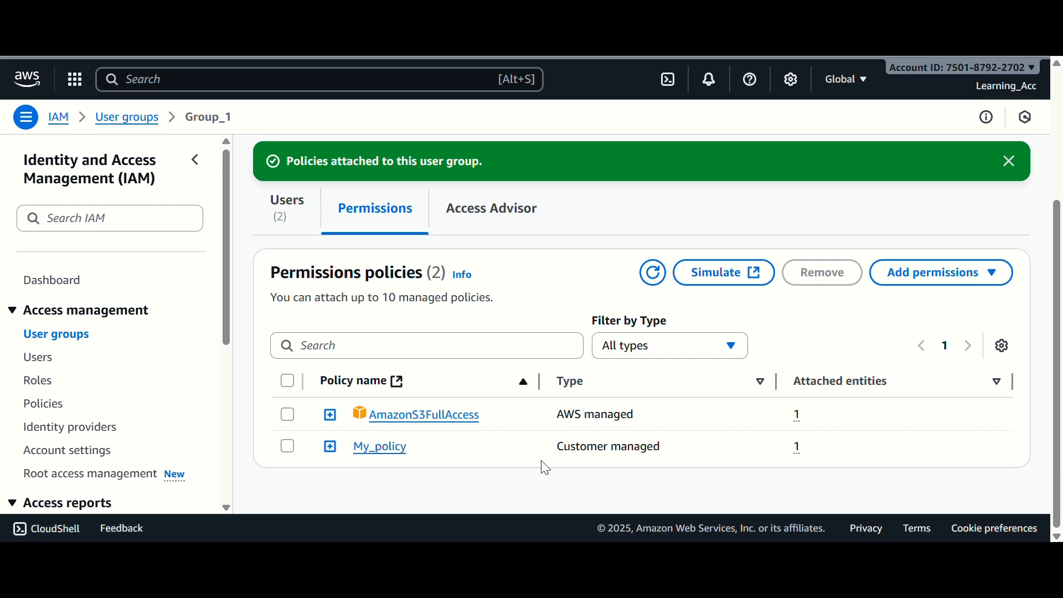
{"action": "left_click_drag", "start_coordinate": [555, 415], "coordinate": [645, 411]}
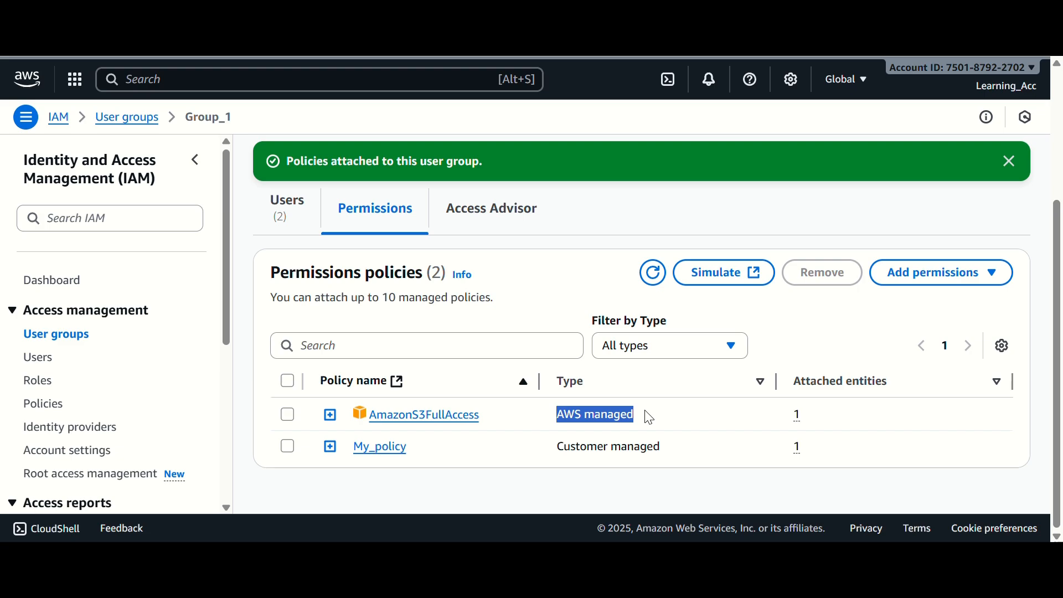
{"action": "left_click", "coordinate": [579, 422]}
{"action": "left_click_drag", "start_coordinate": [566, 416], "coordinate": [613, 414]}
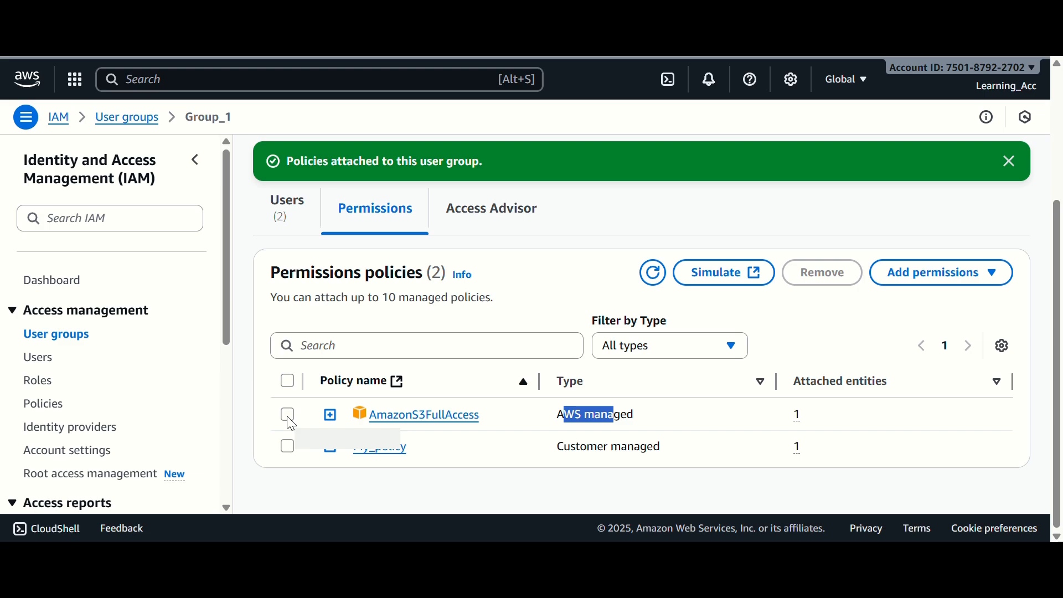
{"action": "left_click_drag", "start_coordinate": [556, 446], "coordinate": [647, 452]}
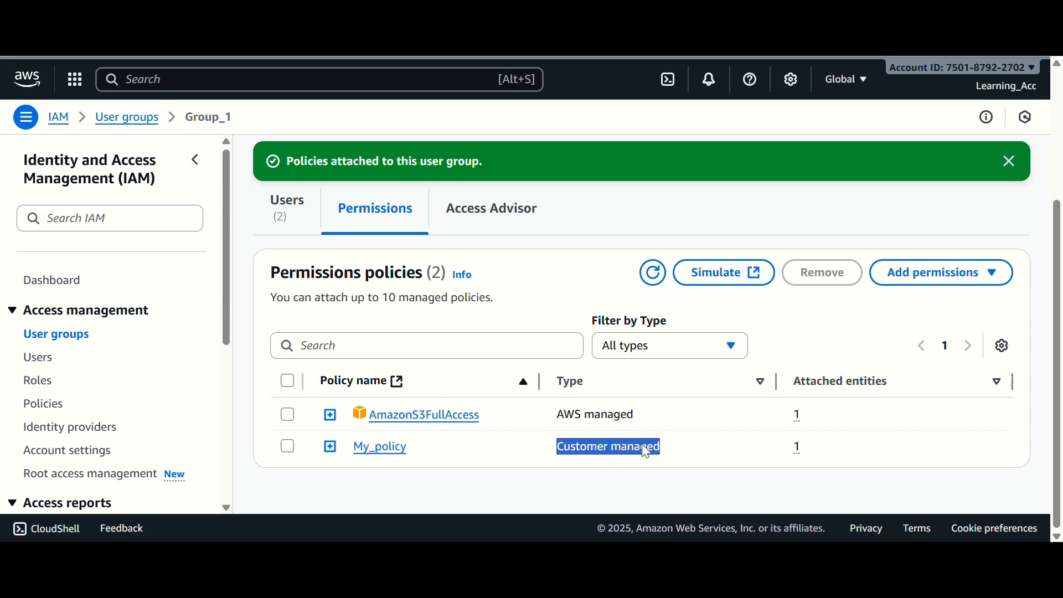
{"action": "left_click", "coordinate": [647, 451]}
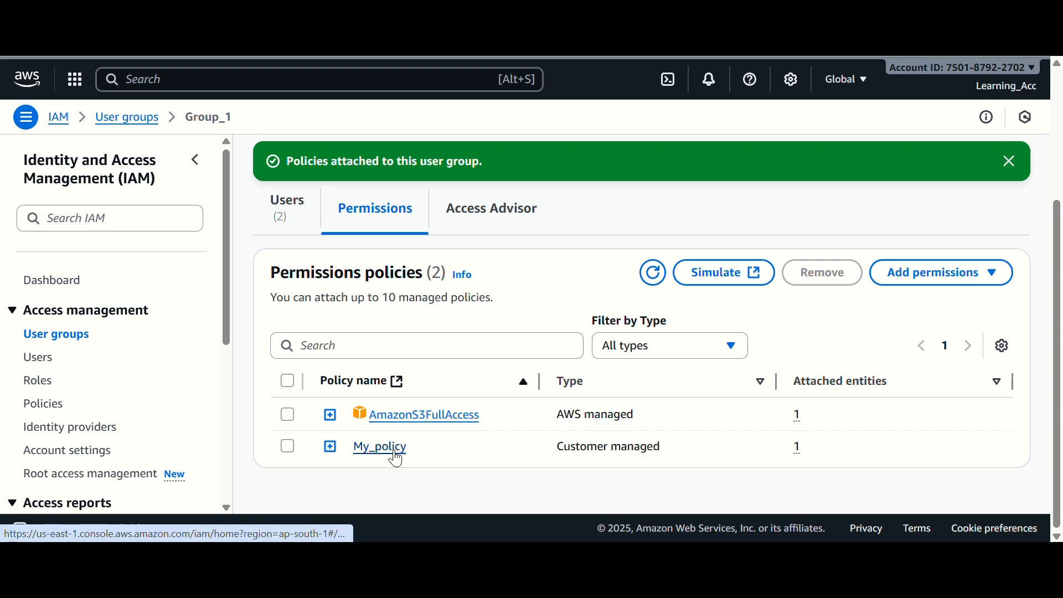
- Open the user demo2 and check how My_policy and the other permissions policies are attached
{"action": "left_click", "coordinate": [47, 365]}
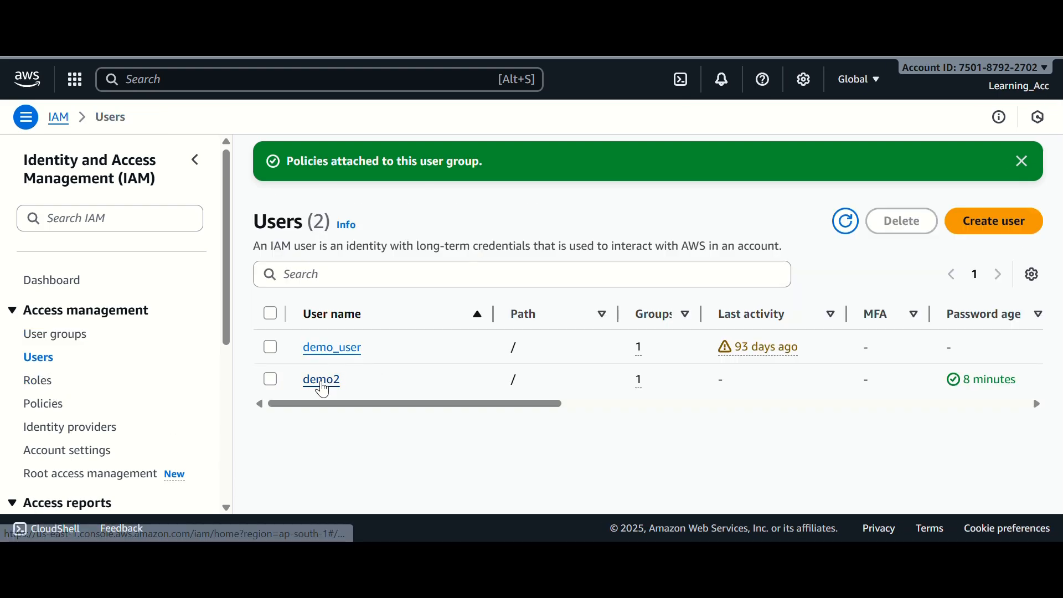
{"action": "left_click", "coordinate": [323, 382]}
{"action": "scroll", "coordinate": [354, 408], "scroll_direction": "down", "scroll_amount": 1}
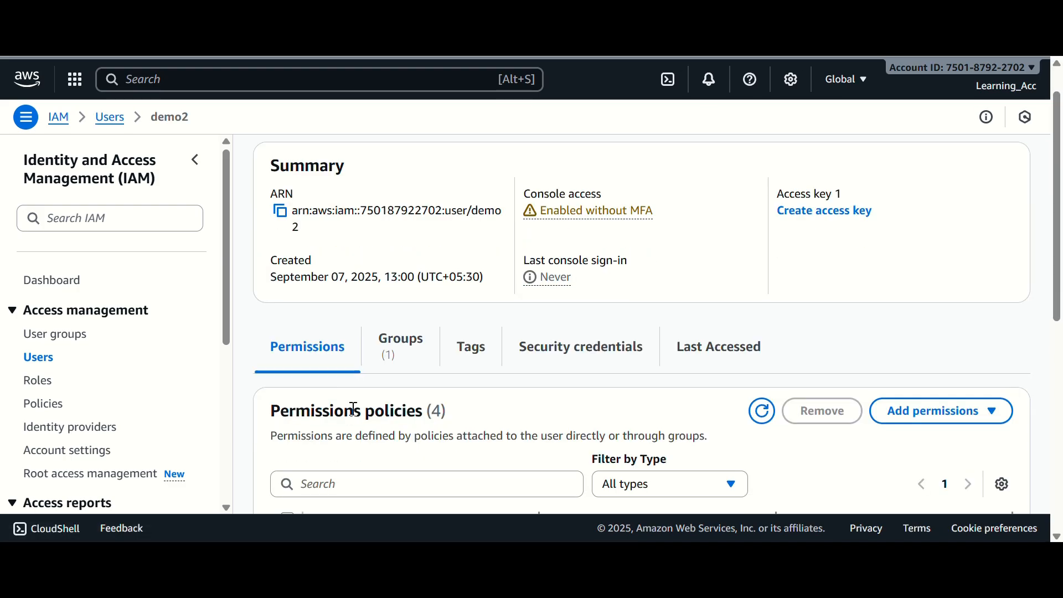
{"action": "scroll", "coordinate": [353, 408], "scroll_direction": "down", "scroll_amount": 5}
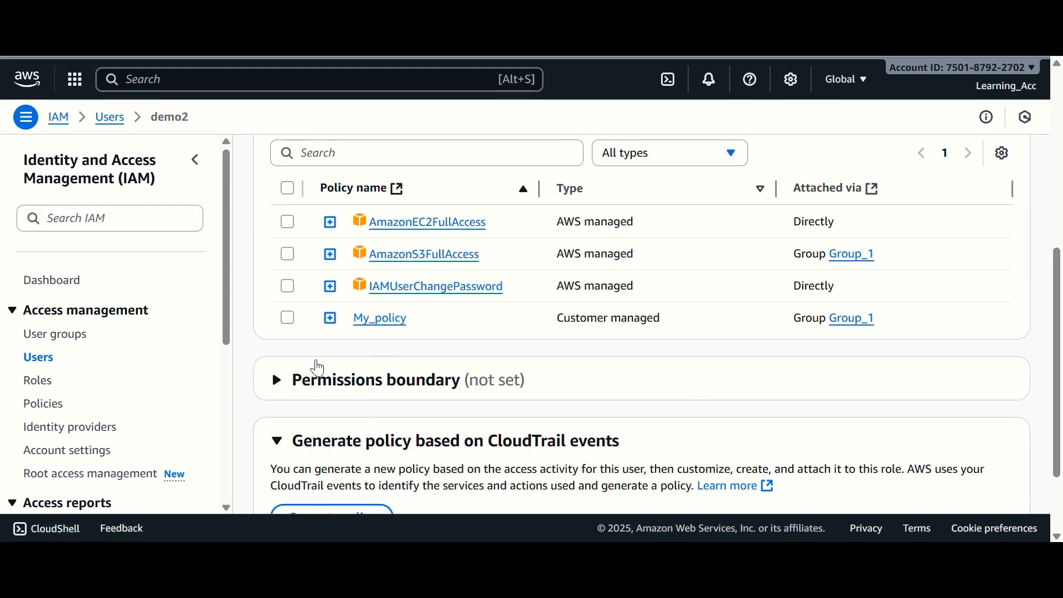
{"action": "scroll", "coordinate": [429, 363], "scroll_direction": "up", "scroll_amount": 4}
{"action": "scroll", "coordinate": [336, 317], "scroll_direction": "up", "scroll_amount": 2}
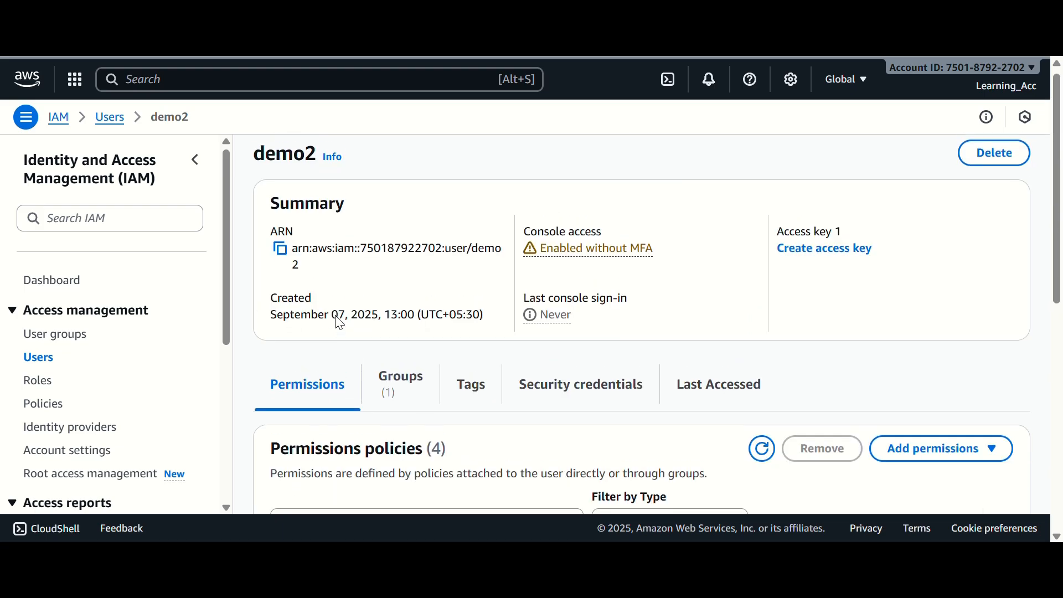
{"action": "scroll", "coordinate": [351, 335], "scroll_direction": "down", "scroll_amount": 7}
{"action": "scroll", "coordinate": [401, 341], "scroll_direction": "up", "scroll_amount": 5}
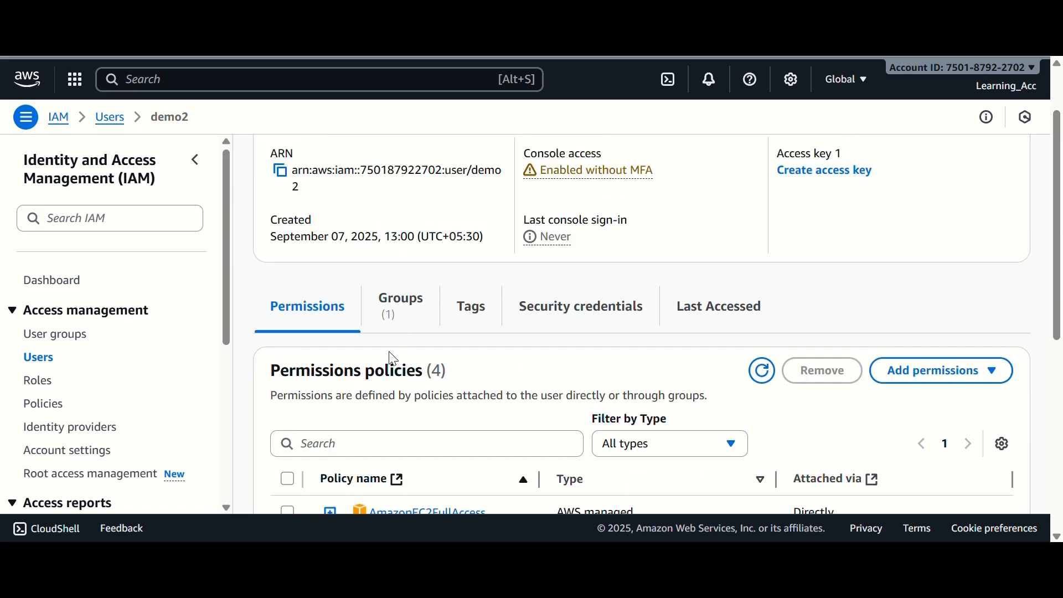
{"action": "scroll", "coordinate": [354, 378], "scroll_direction": "down", "scroll_amount": 4}
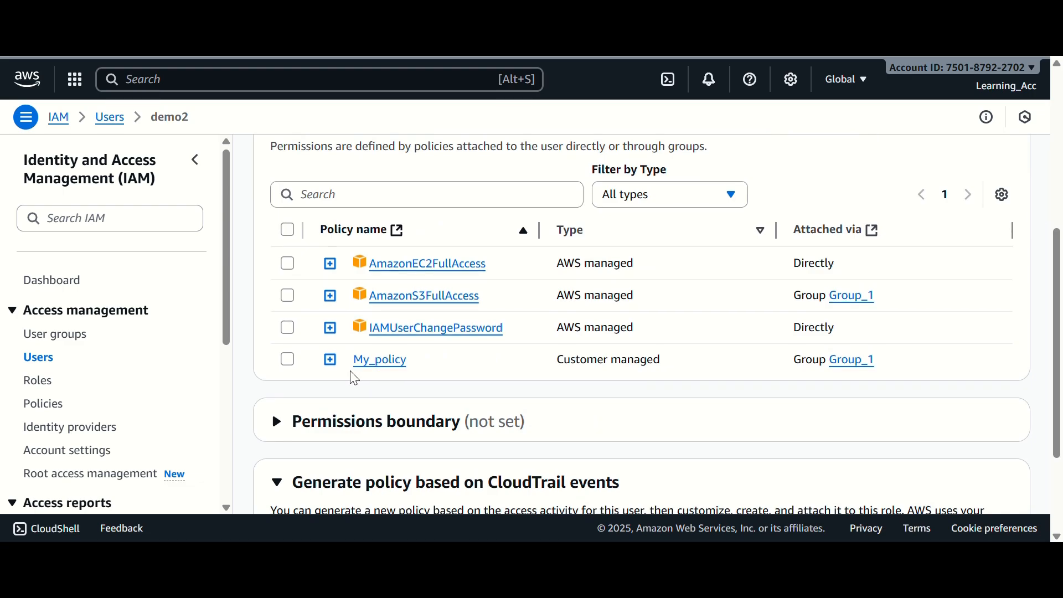
- Review the group membership of the user demo2 and the policies attached to its group
{"action": "scroll", "coordinate": [376, 387], "scroll_direction": "up", "scroll_amount": 5}
{"action": "left_click", "coordinate": [392, 399]}
{"action": "scroll", "coordinate": [410, 399], "scroll_direction": "down", "scroll_amount": 1}
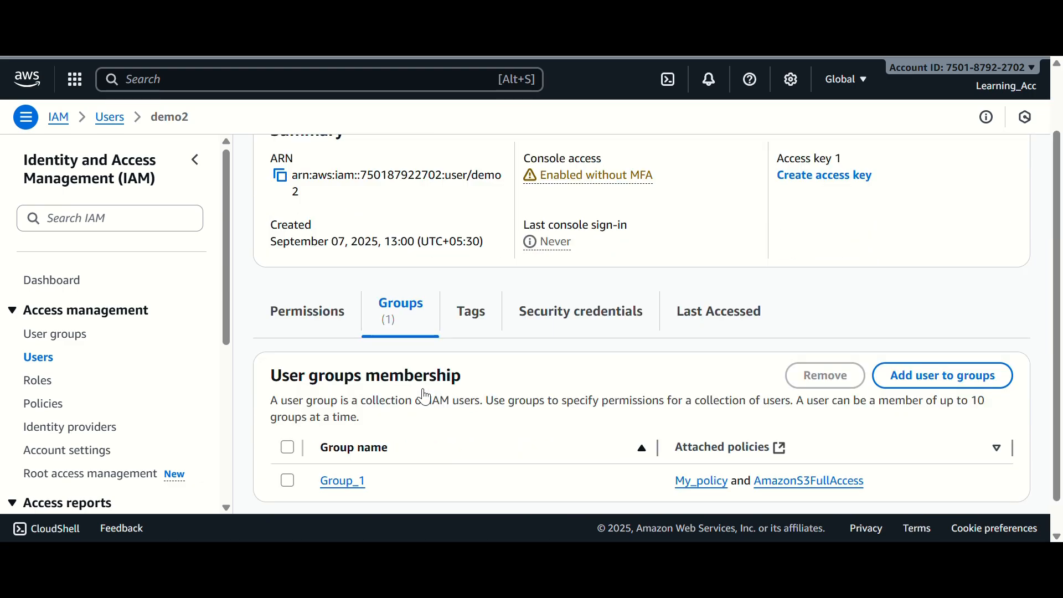
{"action": "scroll", "coordinate": [424, 321], "scroll_direction": "down", "scroll_amount": 1}
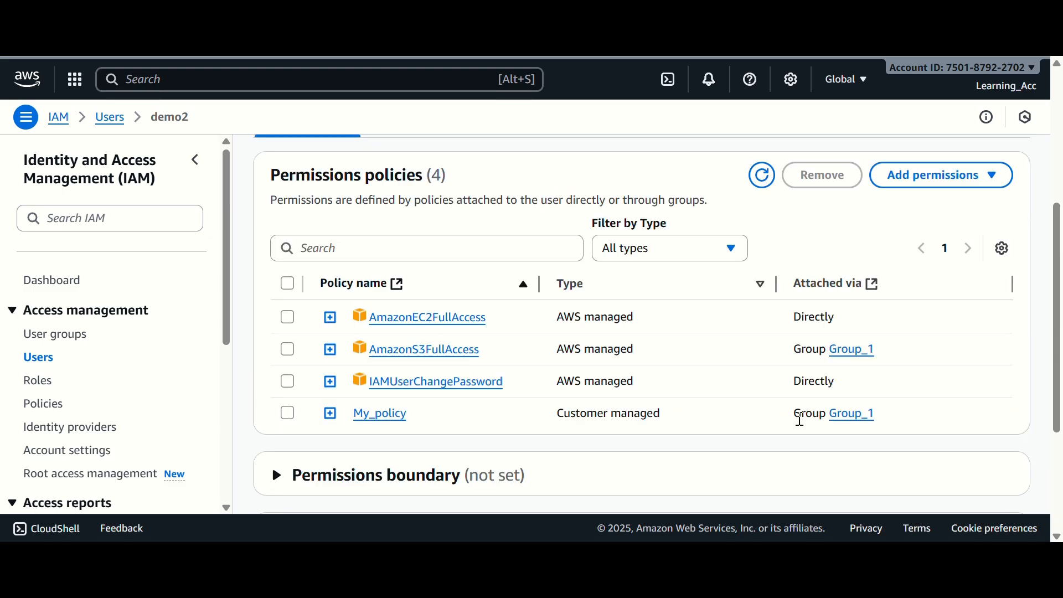
- Compare which of demo2's permissions policies are attached directly and which through Group_1, and select AmazonEC2FullAccess
{"action": "left_click_drag", "start_coordinate": [801, 419], "coordinate": [884, 430]}
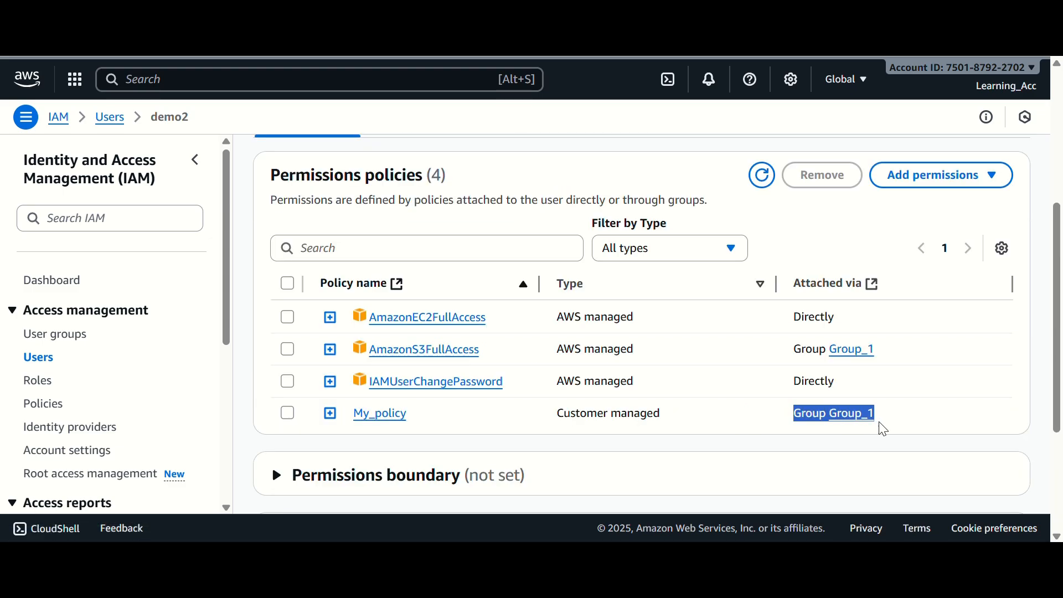
{"action": "left_click_drag", "start_coordinate": [800, 351], "coordinate": [849, 351]}
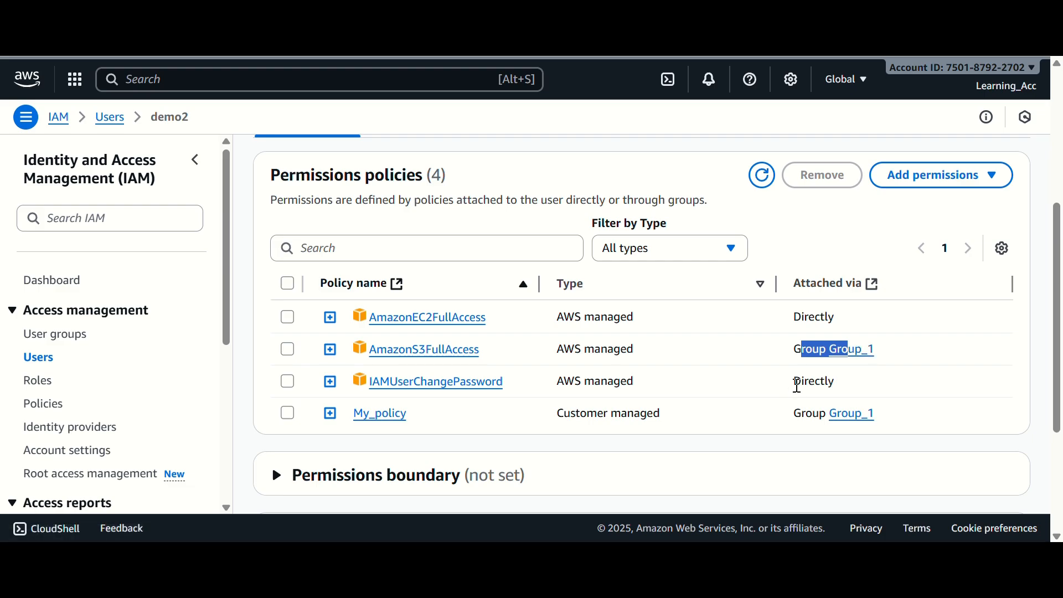
{"action": "left_click_drag", "start_coordinate": [796, 383], "coordinate": [843, 378]}
{"action": "left_click_drag", "start_coordinate": [801, 322], "coordinate": [841, 332]}
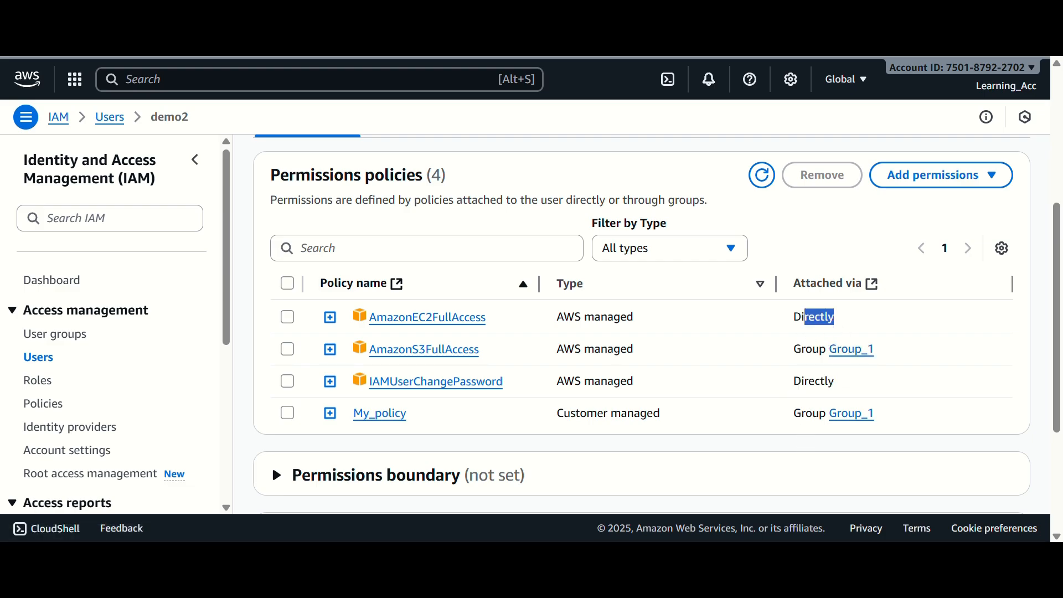
{"action": "scroll", "coordinate": [401, 446], "scroll_direction": "up", "scroll_amount": 5}
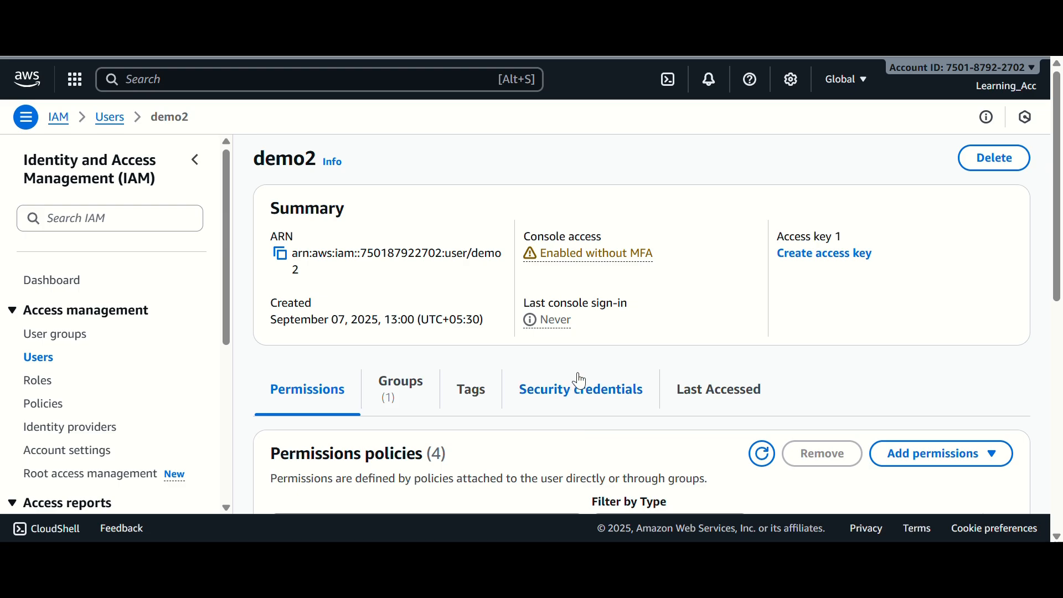
{"action": "scroll", "coordinate": [581, 381], "scroll_direction": "down", "scroll_amount": 5}
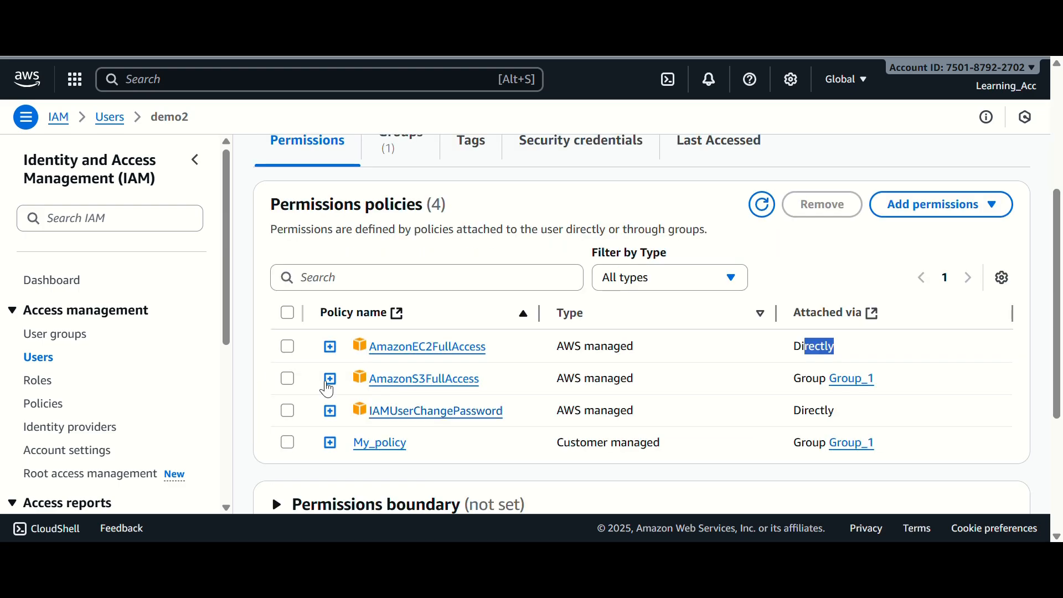
{"action": "left_click", "coordinate": [288, 348]}
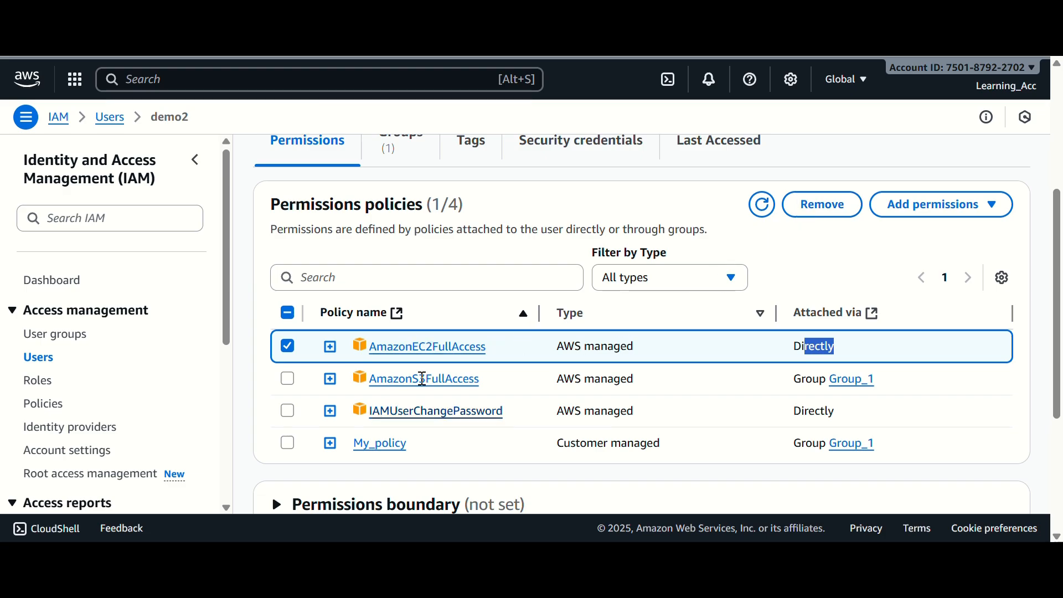
{"action": "scroll", "coordinate": [428, 384], "scroll_direction": "up", "scroll_amount": 3}
{"action": "scroll", "coordinate": [432, 399], "scroll_direction": "down", "scroll_amount": 3}
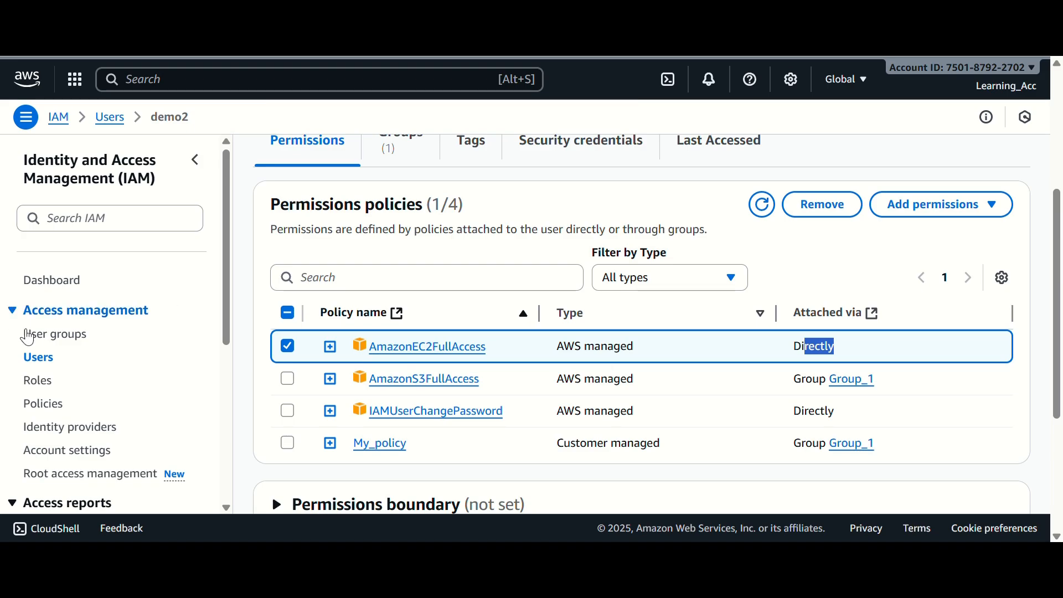
- Open the user group Group_1 and review its attached permissions policies and member users
{"action": "left_click", "coordinate": [55, 337]}
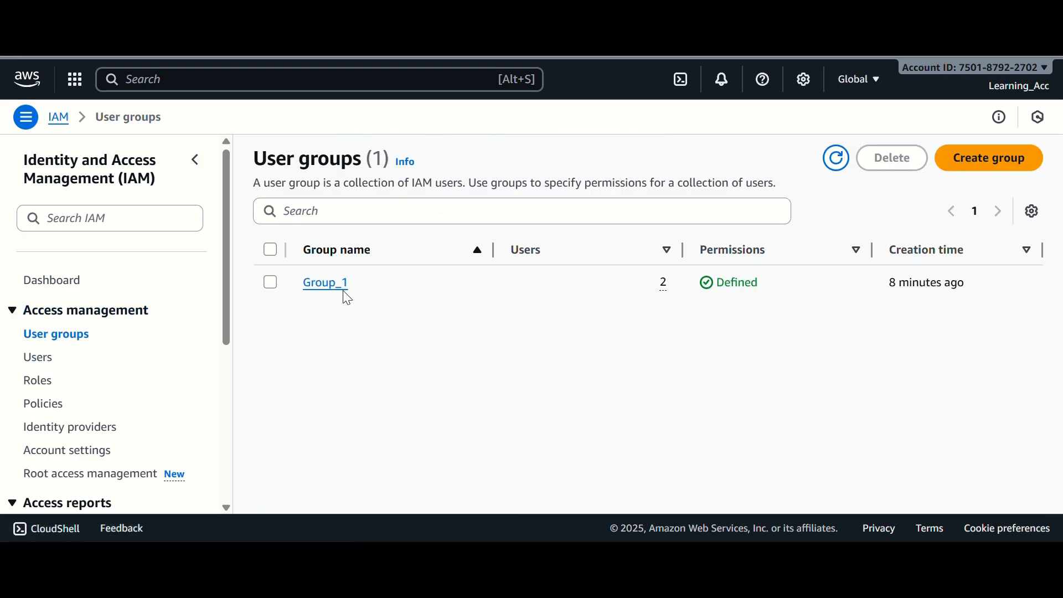
{"action": "left_click", "coordinate": [319, 287]}
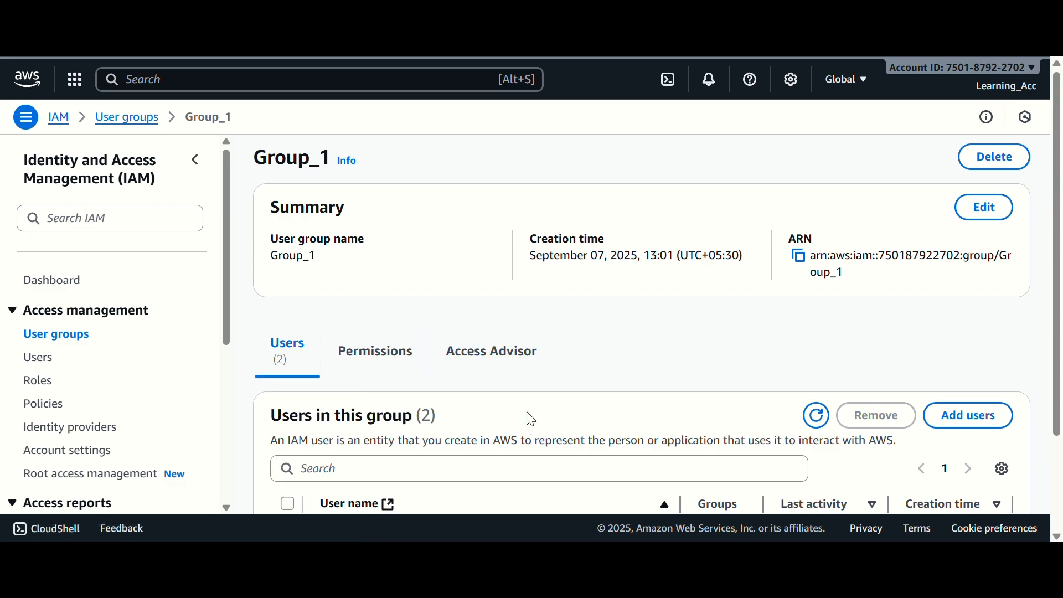
{"action": "scroll", "coordinate": [493, 432], "scroll_direction": "down", "scroll_amount": 3}
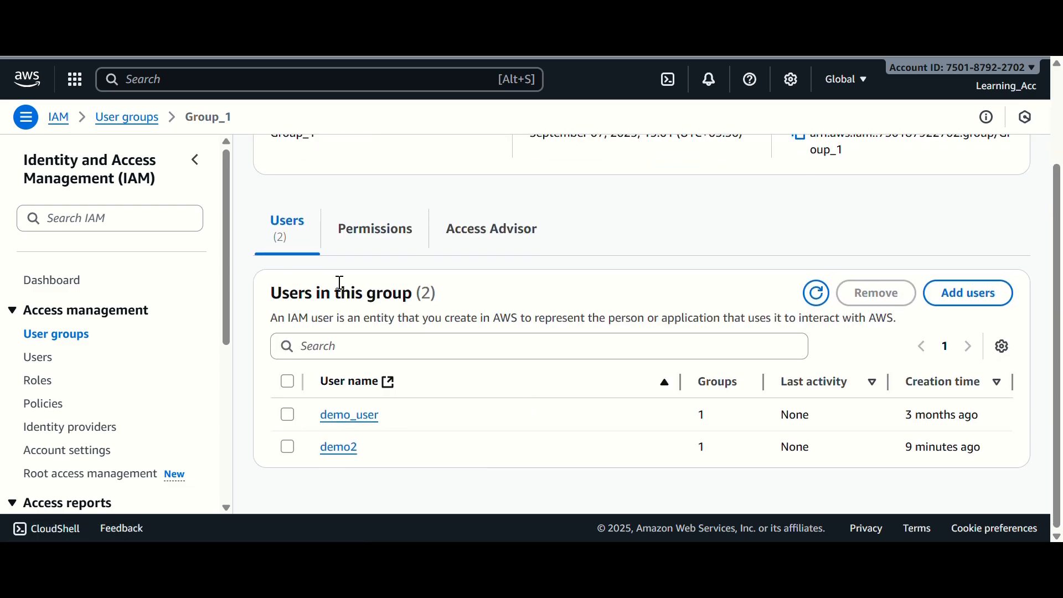
{"action": "left_click", "coordinate": [380, 249]}
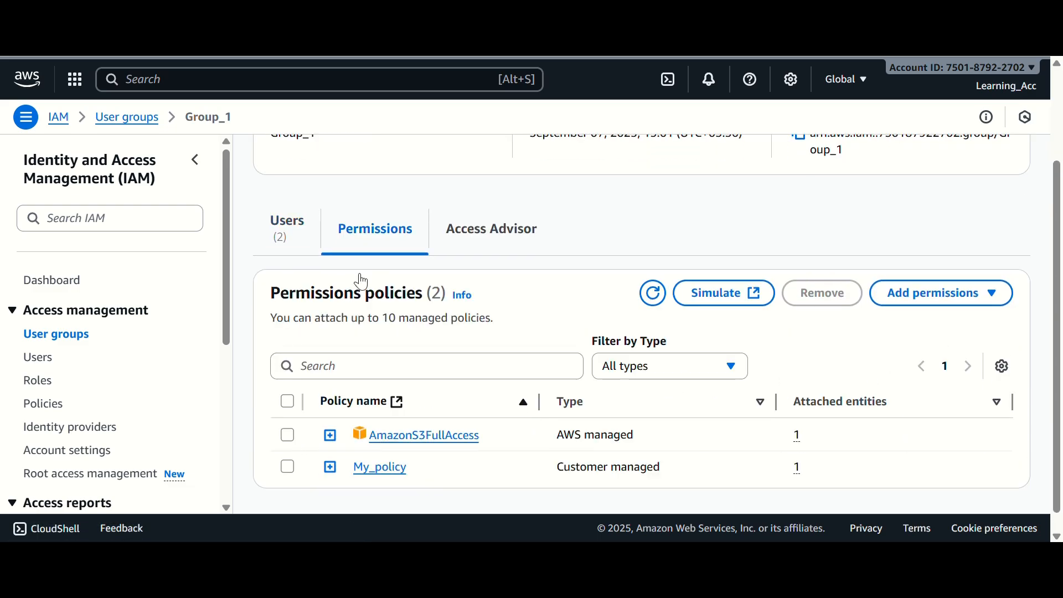
{"action": "left_click", "coordinate": [288, 437]}
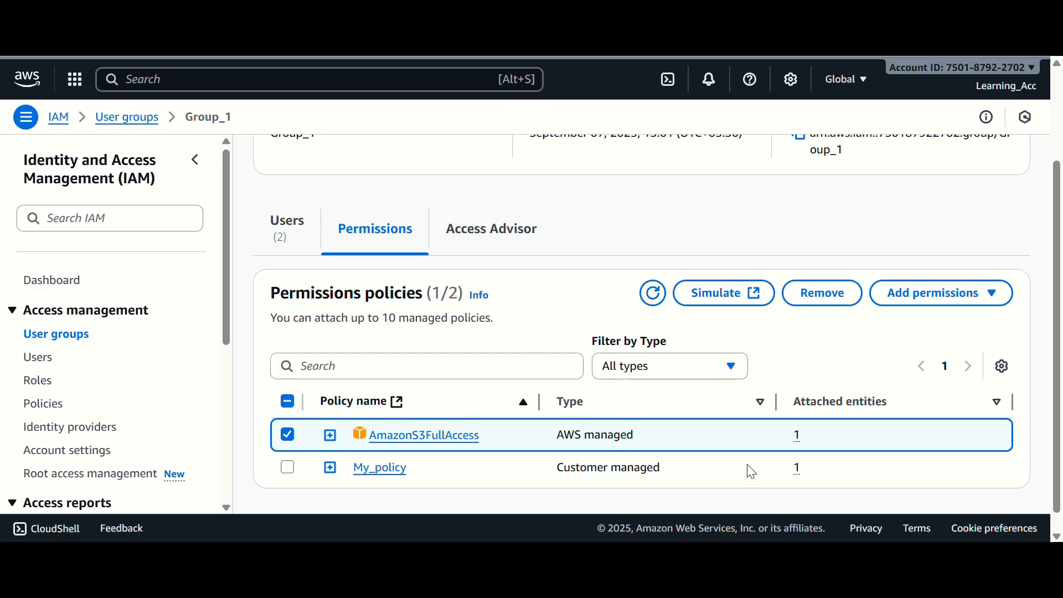
{"action": "left_click", "coordinate": [287, 435]}
{"action": "left_click", "coordinate": [286, 228]}
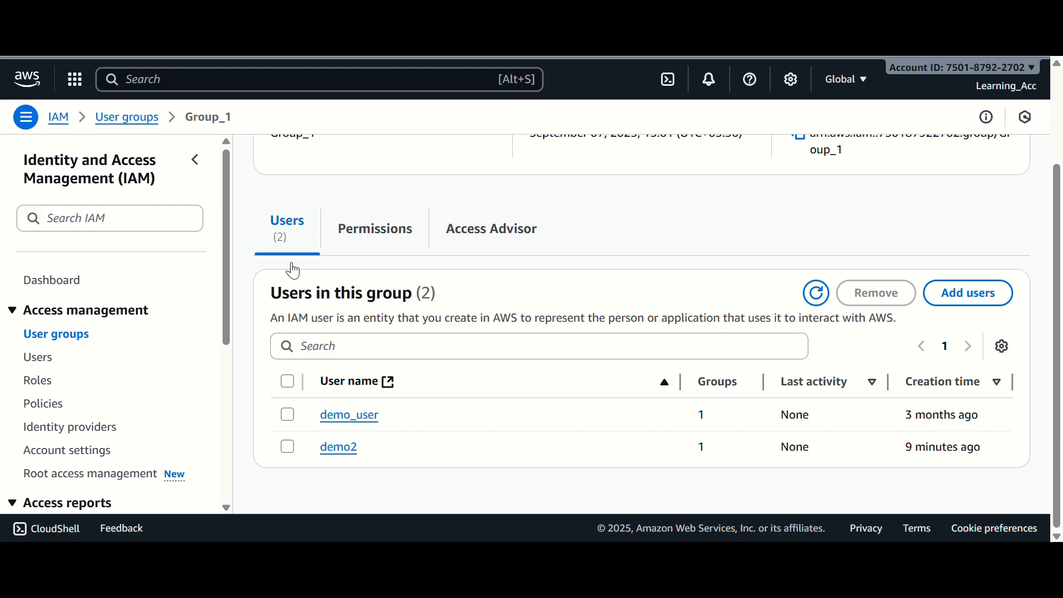
{"action": "left_click", "coordinate": [287, 415]}
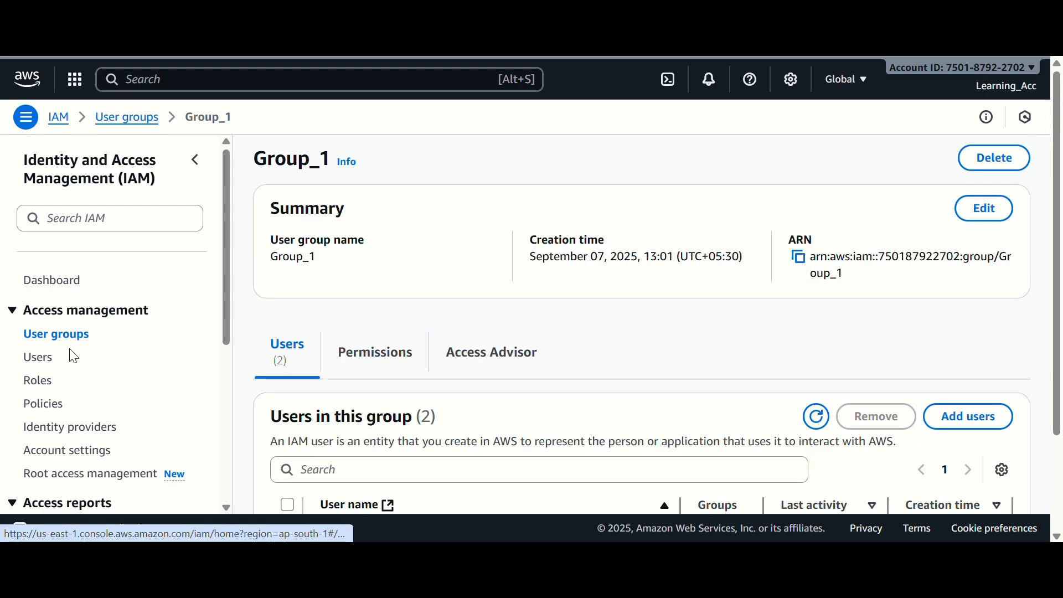
- Permanently delete the user group Group_1, entering its name as confirmation, and dismiss the notification
{"action": "left_click", "coordinate": [69, 336]}
{"action": "left_click", "coordinate": [275, 285]}
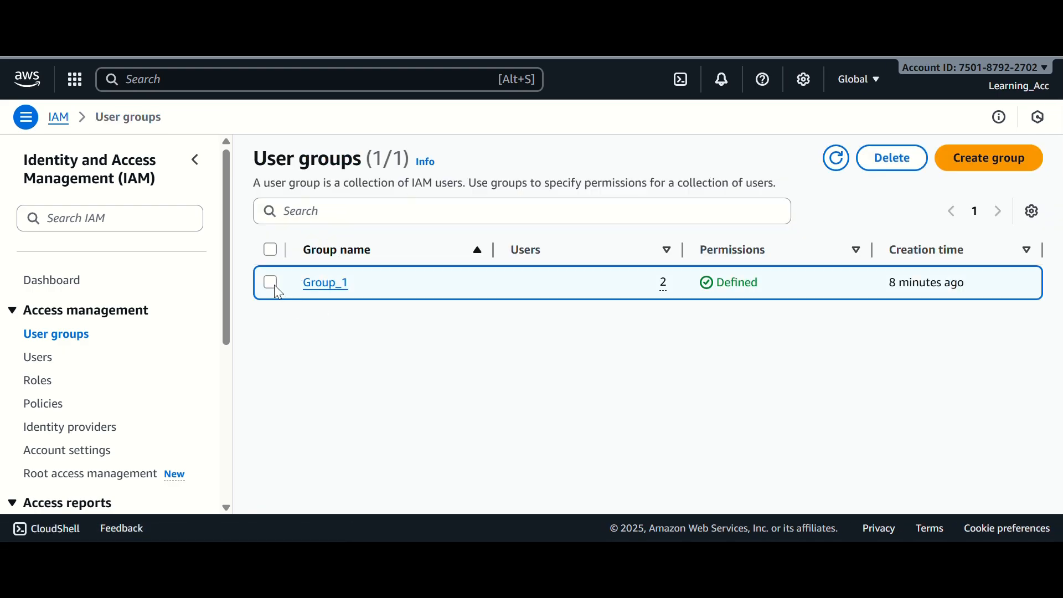
{"action": "left_click", "coordinate": [886, 171]}
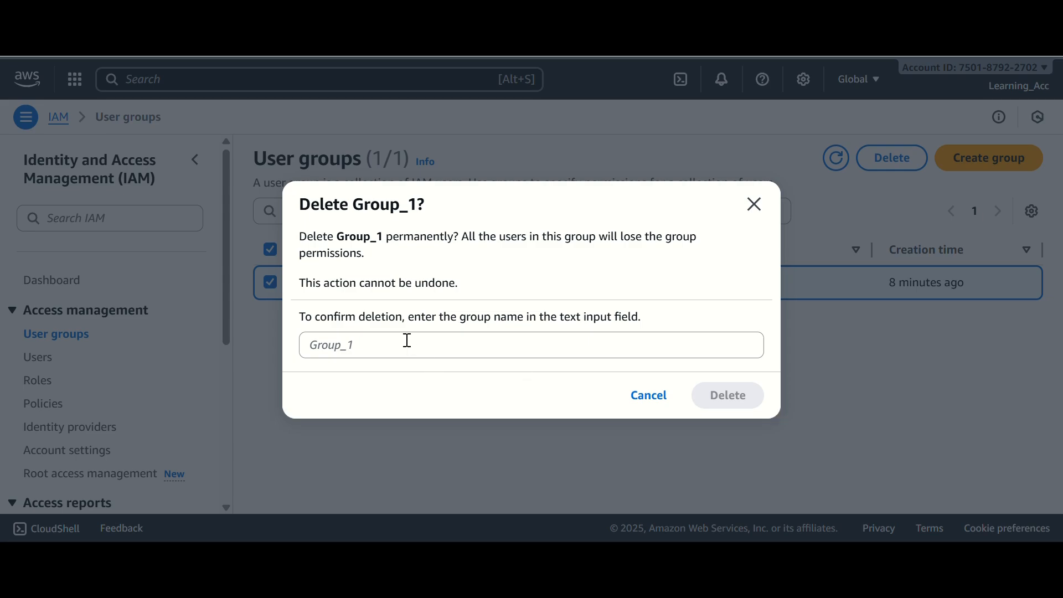
{"action": "left_click", "coordinate": [406, 340]}
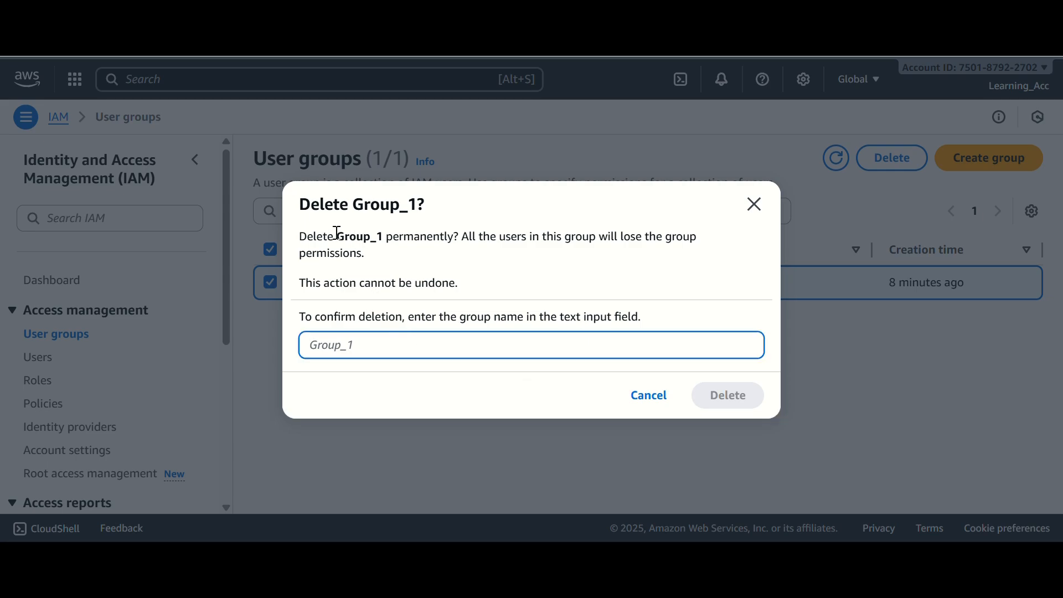
{"action": "left_click_drag", "start_coordinate": [336, 237], "coordinate": [383, 239]}
{"action": "key", "text": "ctrl+c"}
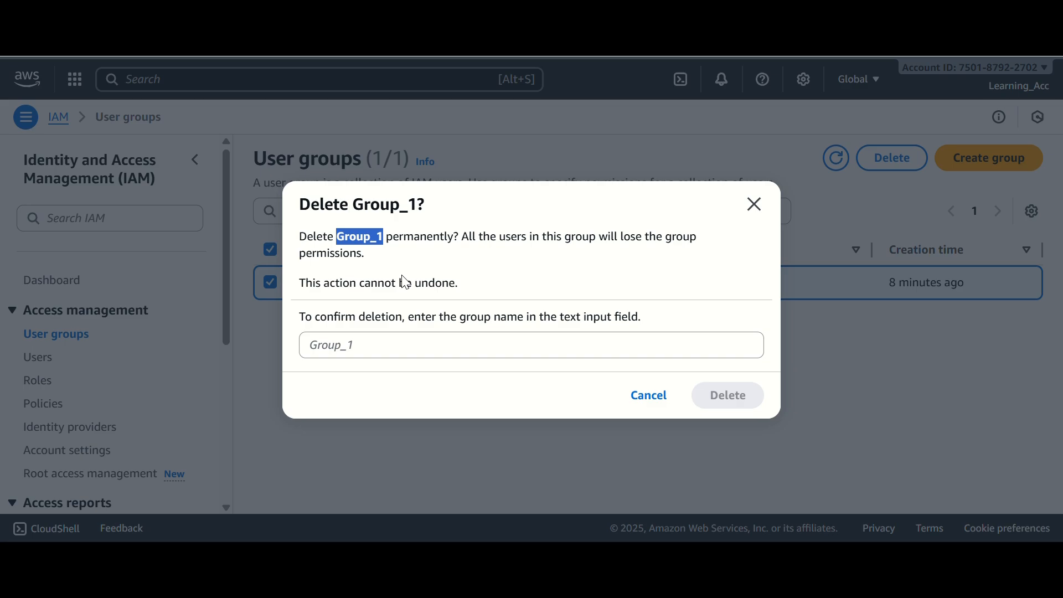
{"action": "left_click", "coordinate": [390, 344]}
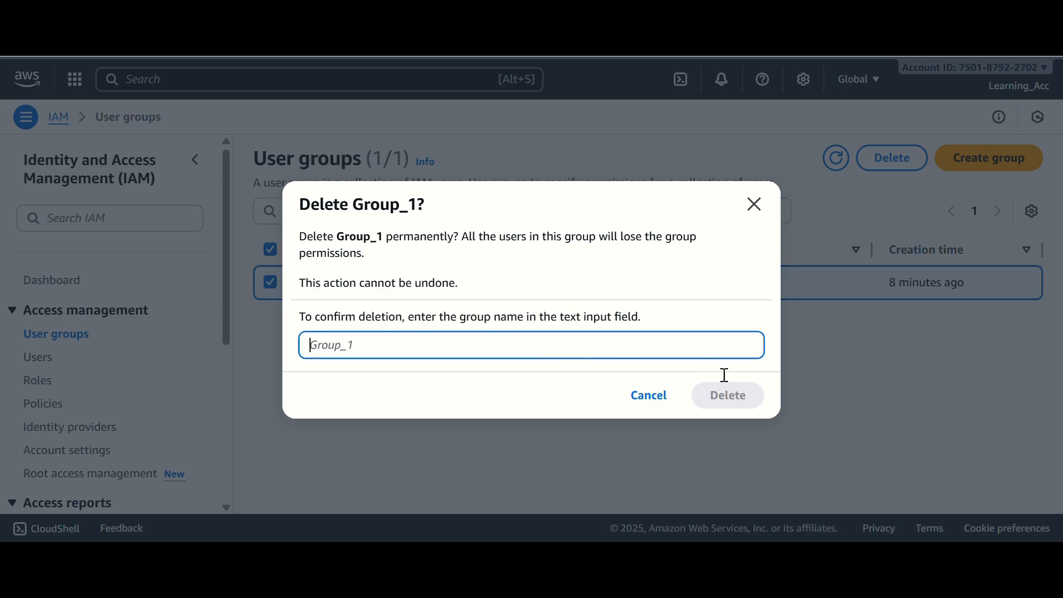
{"action": "key", "text": "ctrl+v"}
{"action": "left_click", "coordinate": [742, 392]}
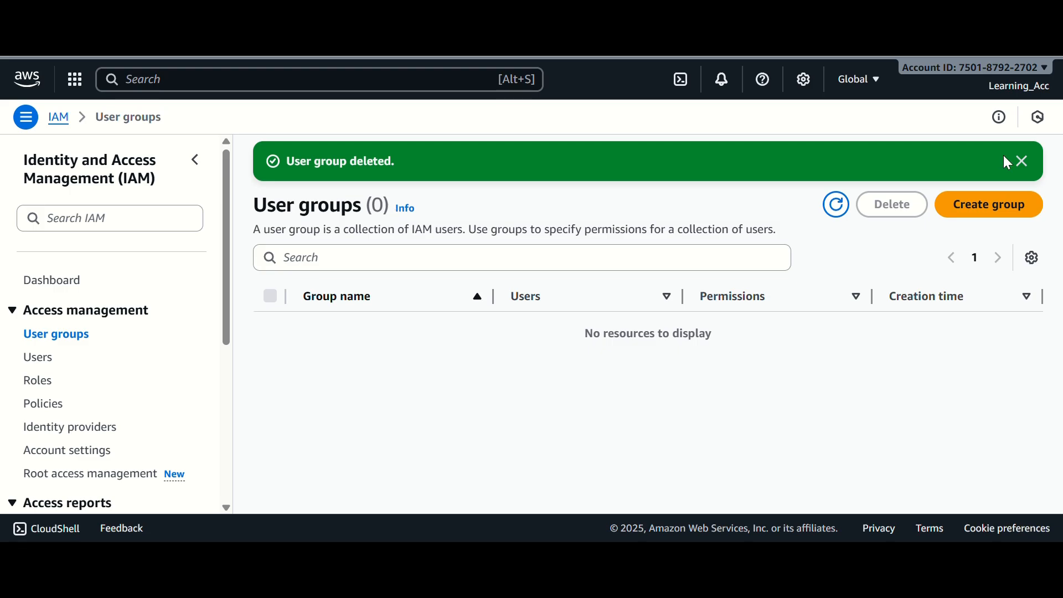
{"action": "left_click", "coordinate": [1022, 161]}
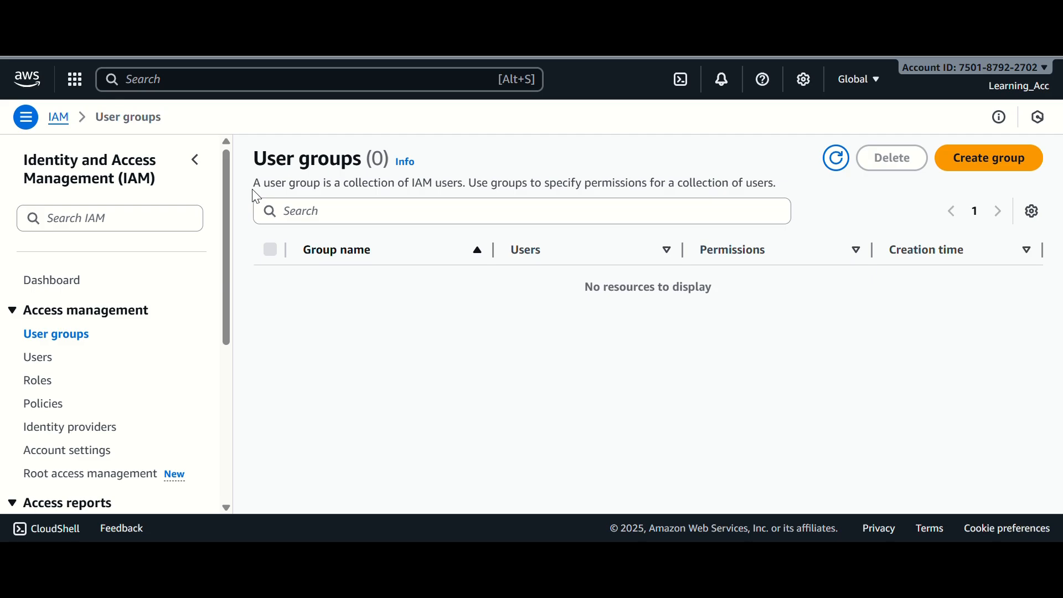
- Read the definition of a user group in the description of the User groups page
{"action": "left_click_drag", "start_coordinate": [255, 183], "coordinate": [321, 183]}
{"action": "left_click", "coordinate": [321, 184]}
{"action": "left_click_drag", "start_coordinate": [463, 184], "coordinate": [274, 188]}
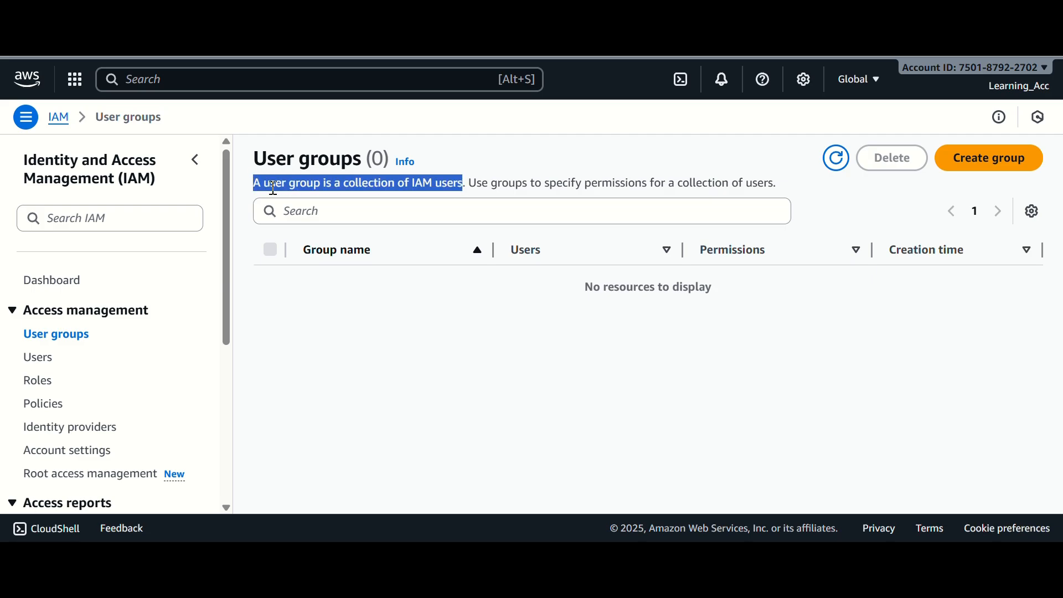
- Search the policies for "my", permanently delete My_policy with its name entered as confirmation, and refresh the policy list
{"action": "left_click", "coordinate": [39, 411]}
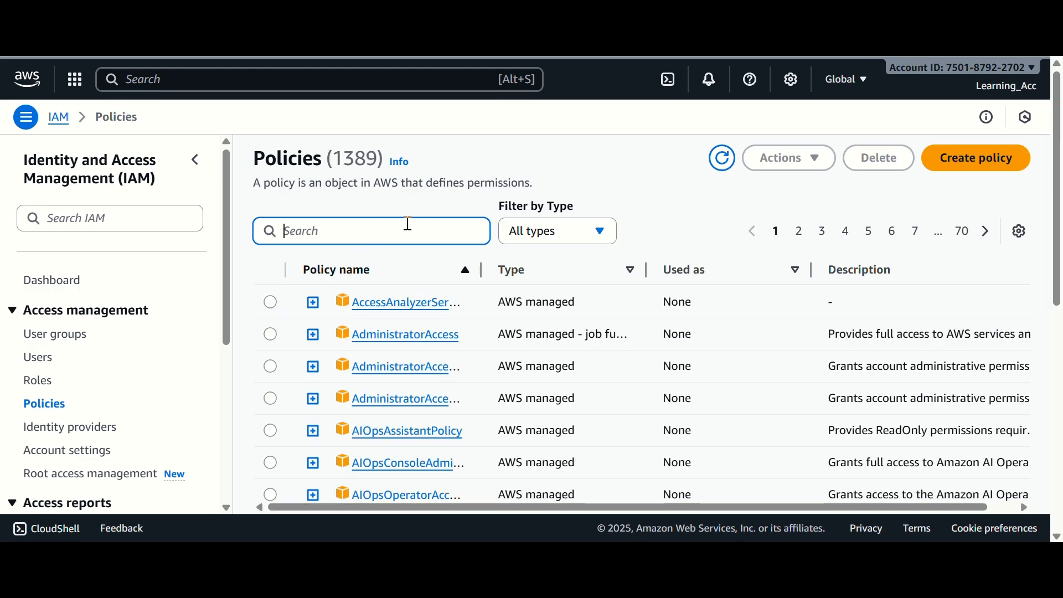
{"action": "type", "text": "my"}
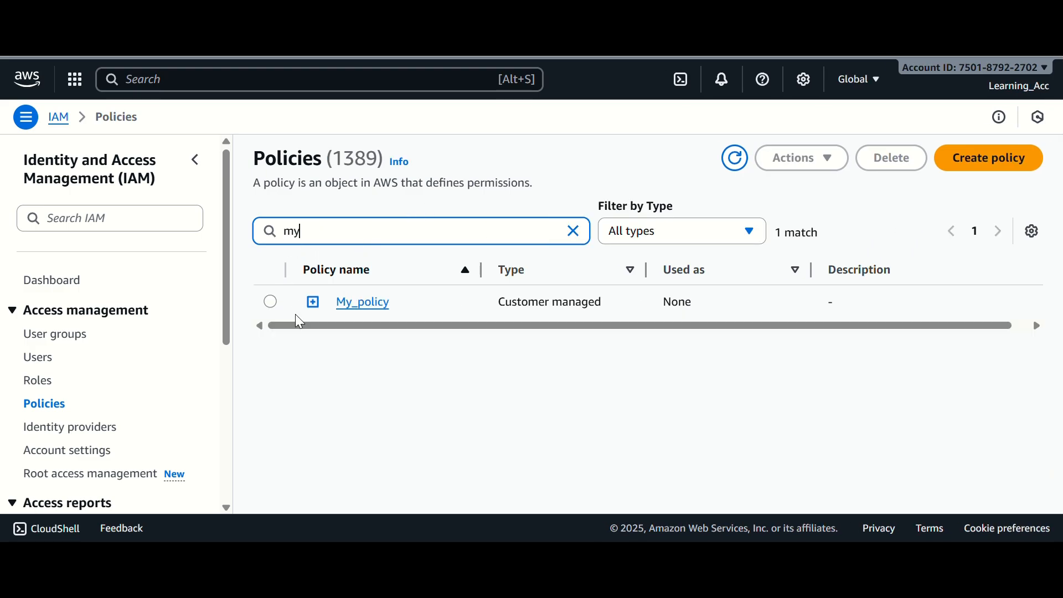
{"action": "left_click", "coordinate": [271, 303]}
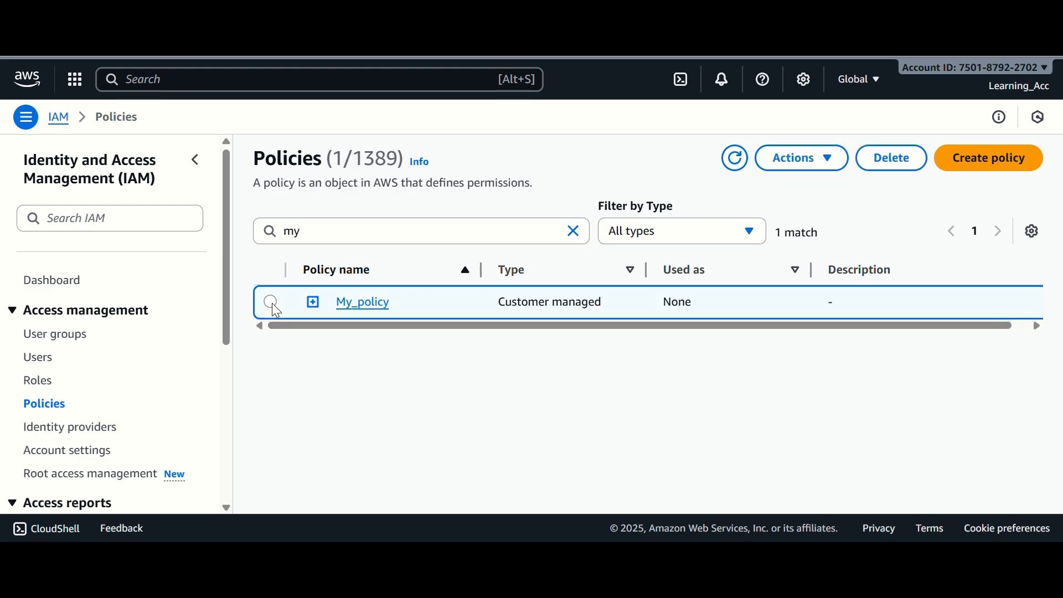
{"action": "left_click", "coordinate": [839, 166]}
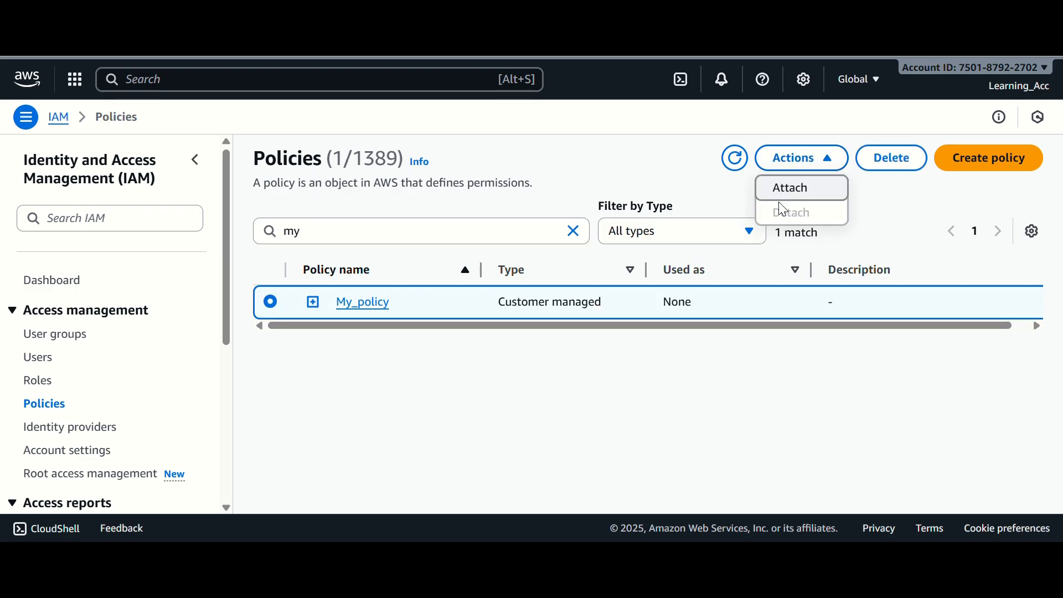
{"action": "left_click", "coordinate": [828, 158]}
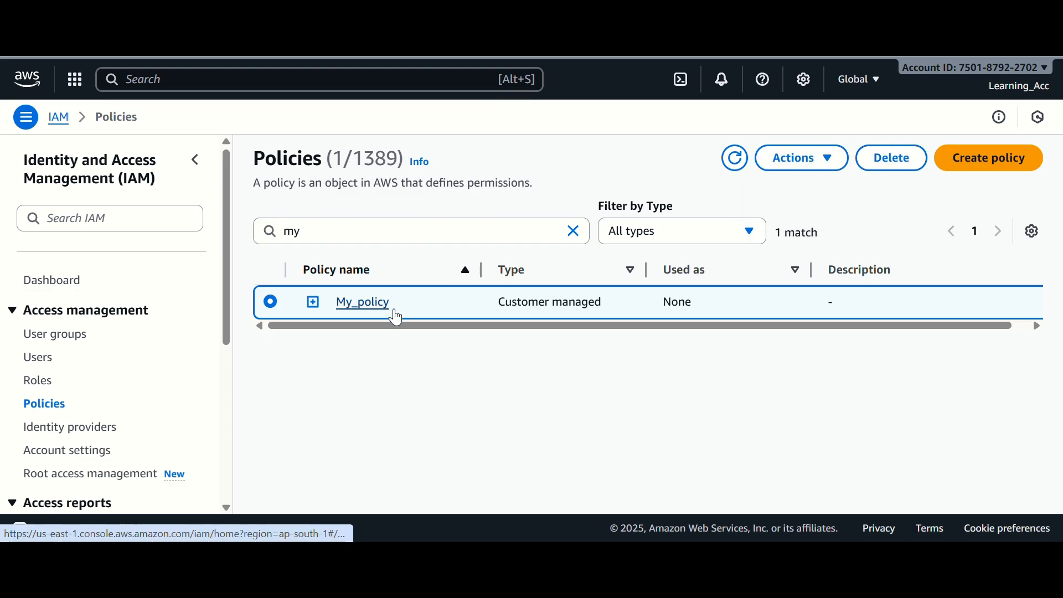
{"action": "left_click", "coordinate": [884, 169]}
{"action": "left_click", "coordinate": [366, 336]}
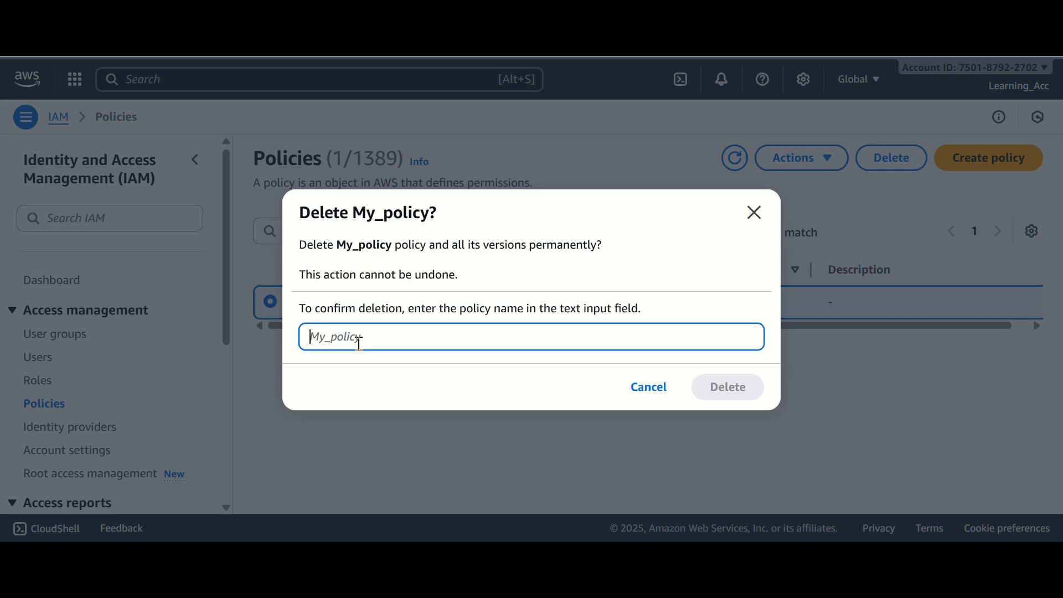
{"action": "left_click_drag", "start_coordinate": [336, 246], "coordinate": [391, 248]}
{"action": "key", "text": "ctrl+c"}
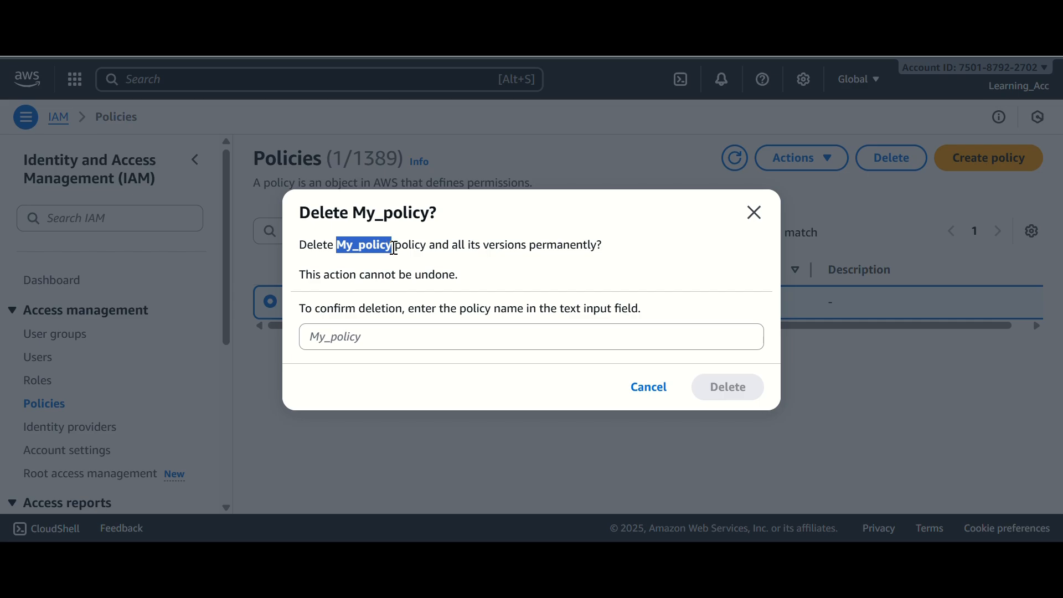
{"action": "left_click", "coordinate": [373, 340]}
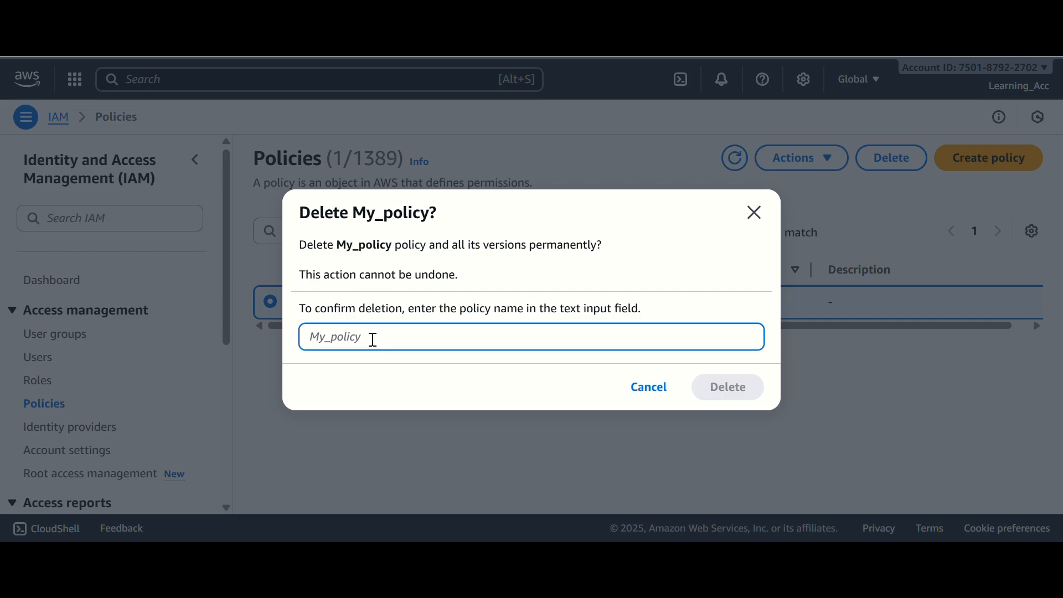
{"action": "key", "text": "ctrl+v"}
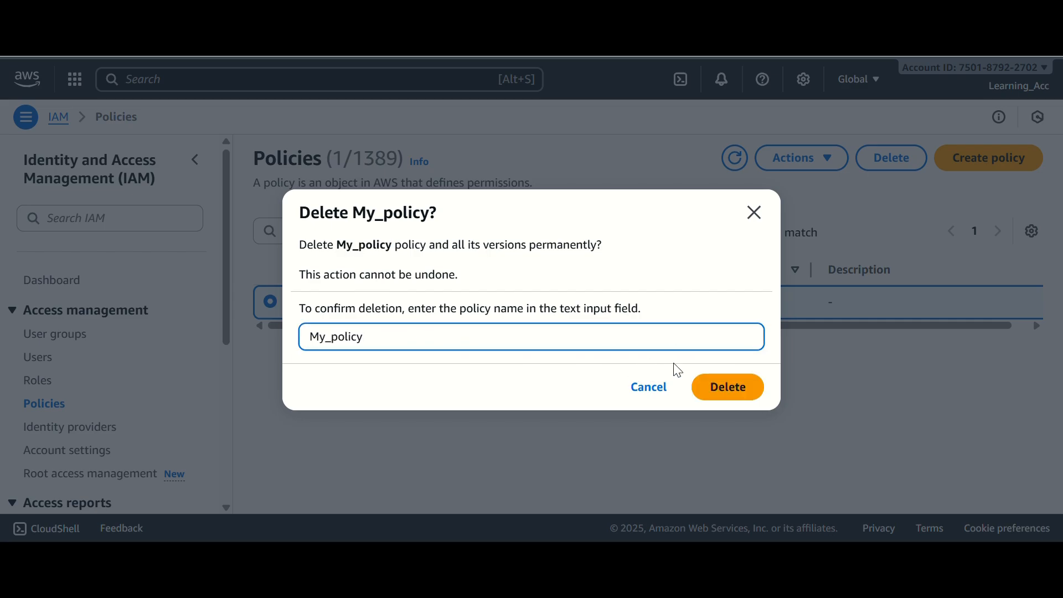
{"action": "left_click", "coordinate": [719, 390]}
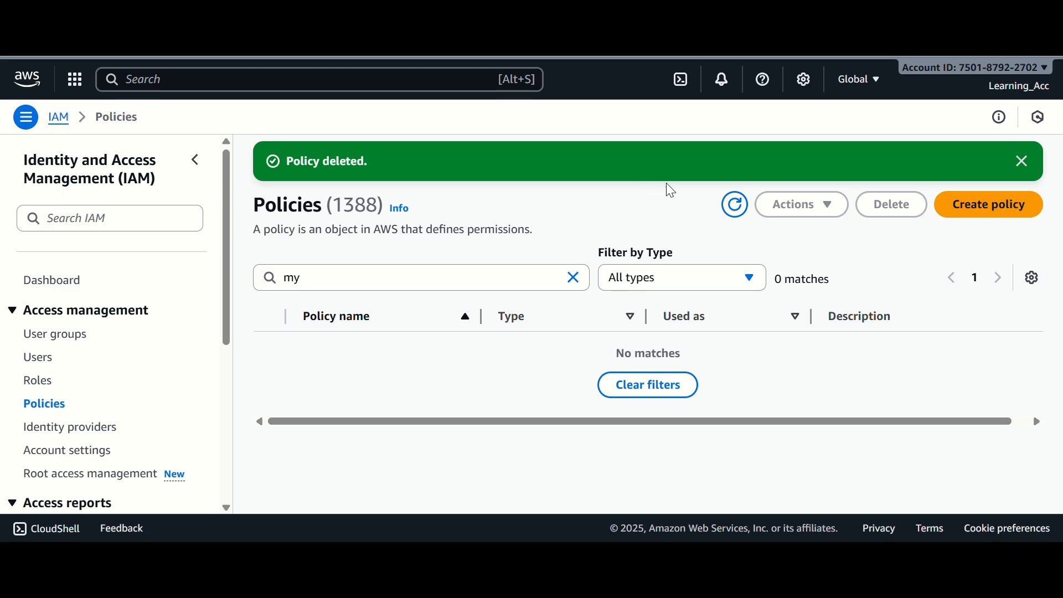
{"action": "left_click", "coordinate": [735, 205]}
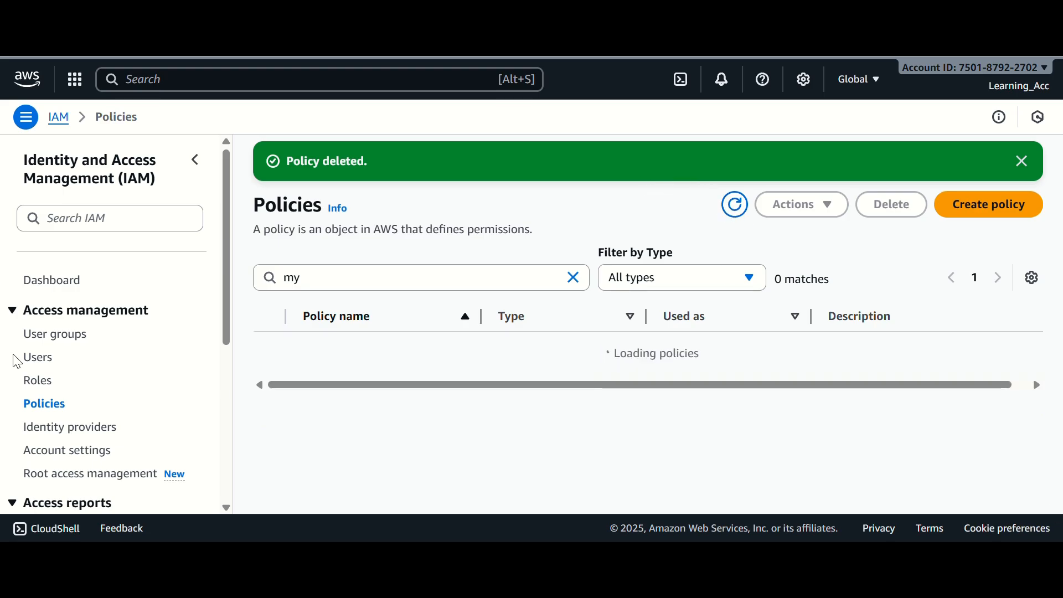
- Return to the IAM dashboard and open the root user's security credentials page
{"action": "scroll", "coordinate": [141, 410], "scroll_direction": "down", "scroll_amount": 1}
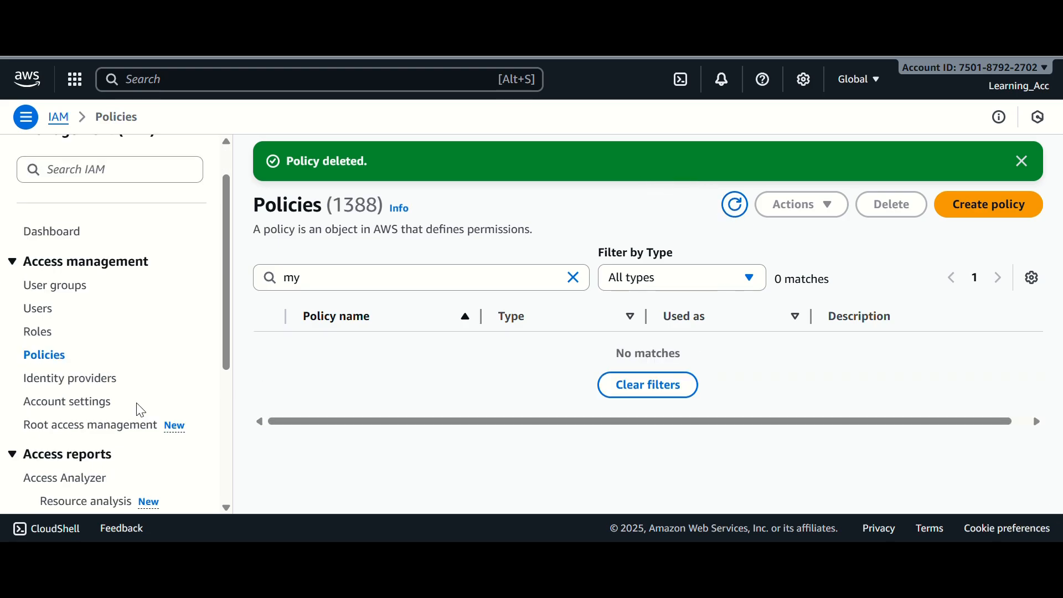
{"action": "scroll", "coordinate": [141, 410], "scroll_direction": "up", "scroll_amount": 1}
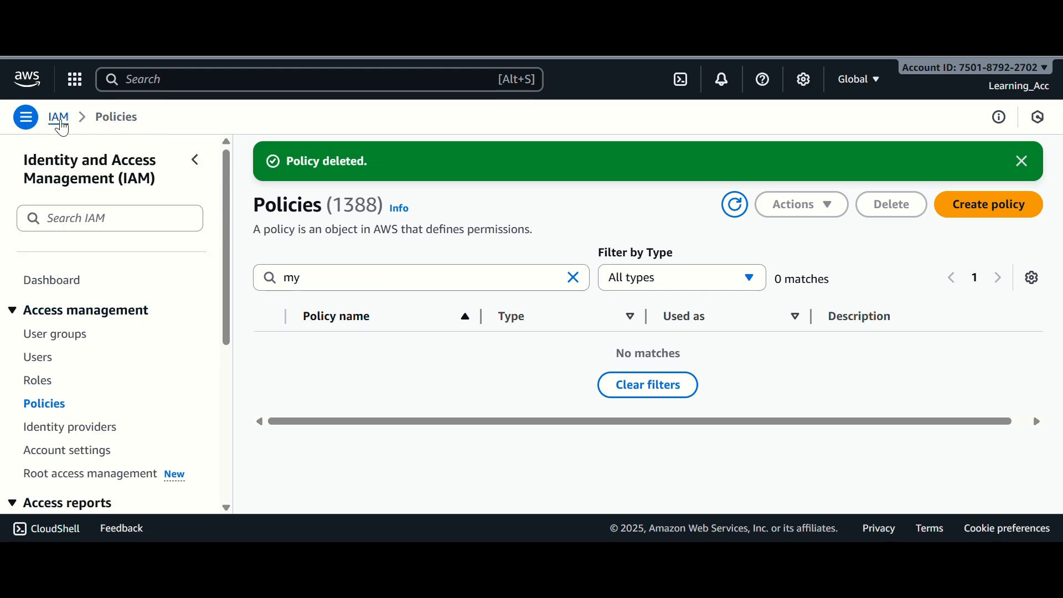
{"action": "left_click", "coordinate": [61, 123]}
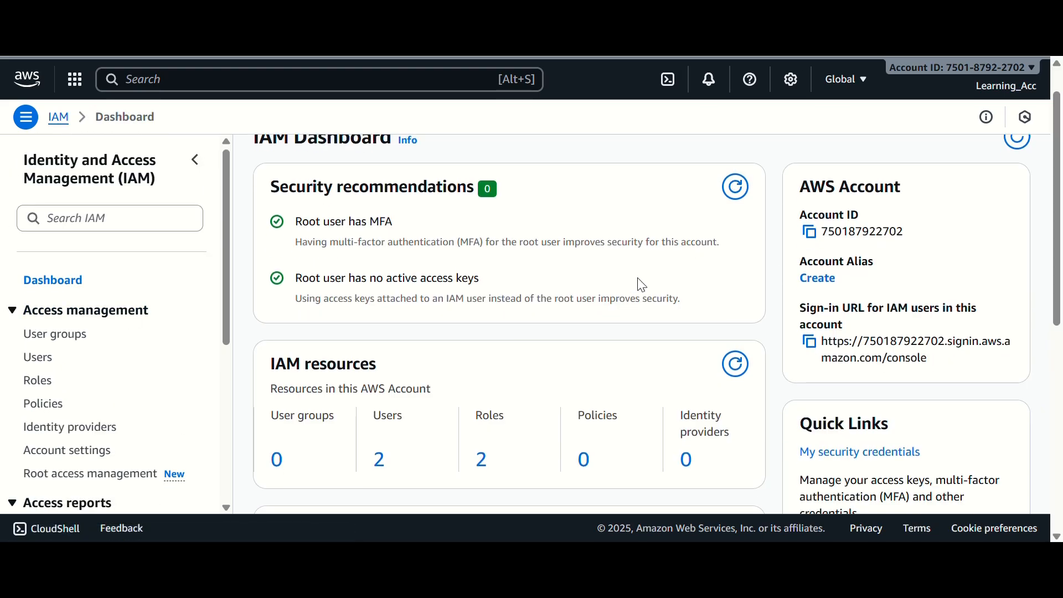
{"action": "scroll", "coordinate": [839, 424], "scroll_direction": "down", "scroll_amount": 3}
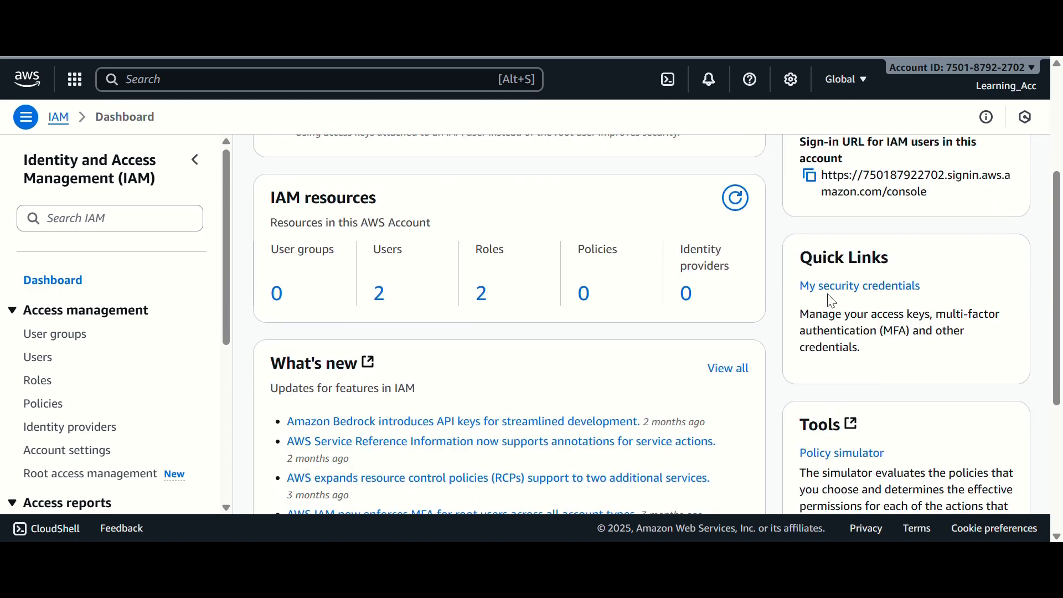
{"action": "left_click", "coordinate": [848, 287]}
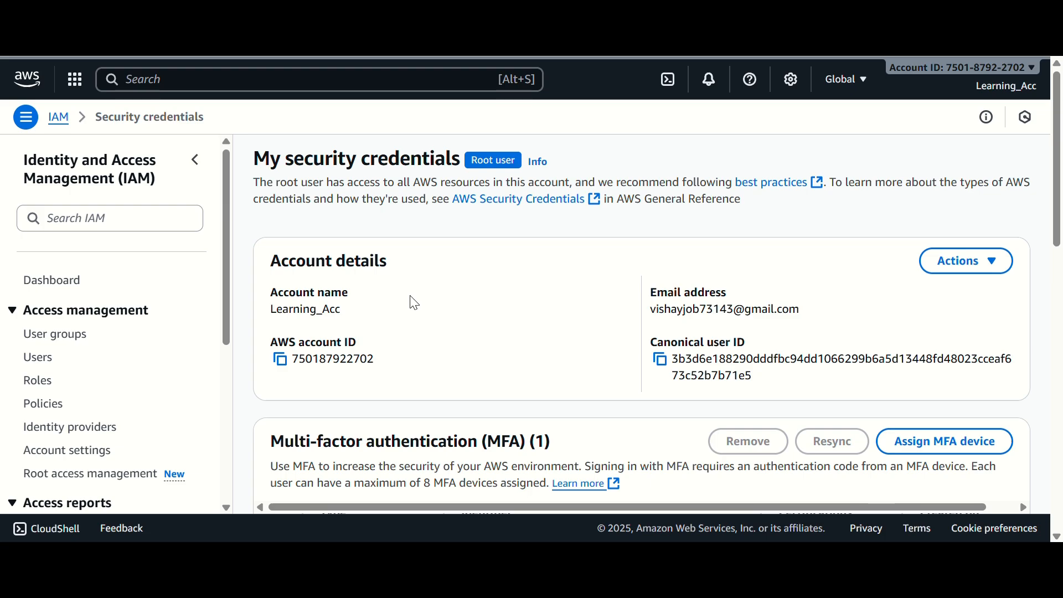
- Start assigning a new MFA device to the root user and name it my_device_1
{"action": "scroll", "coordinate": [284, 294], "scroll_direction": "down", "scroll_amount": 3}
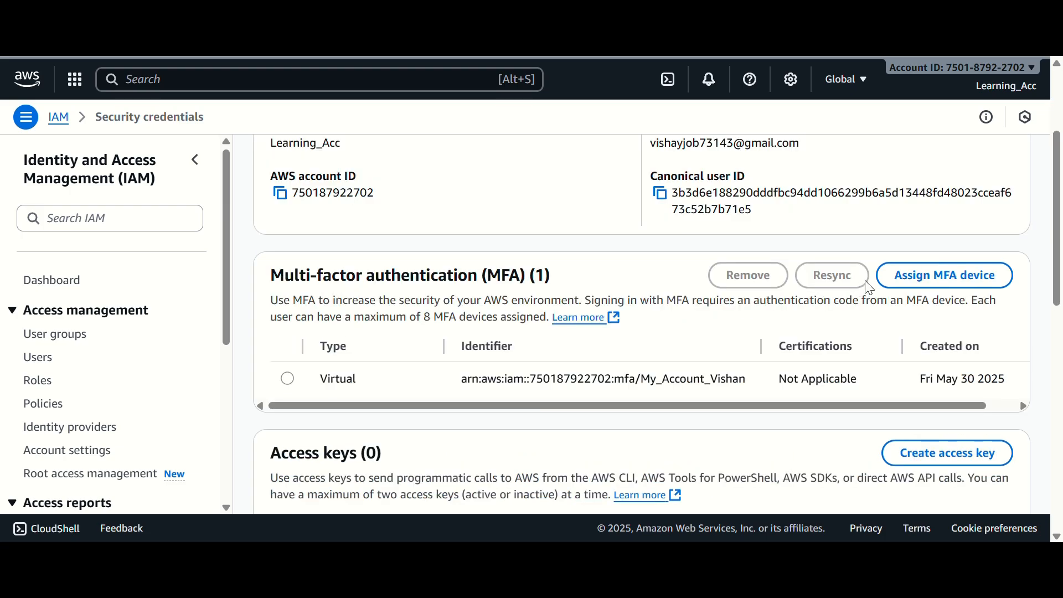
{"action": "left_click", "coordinate": [923, 282]}
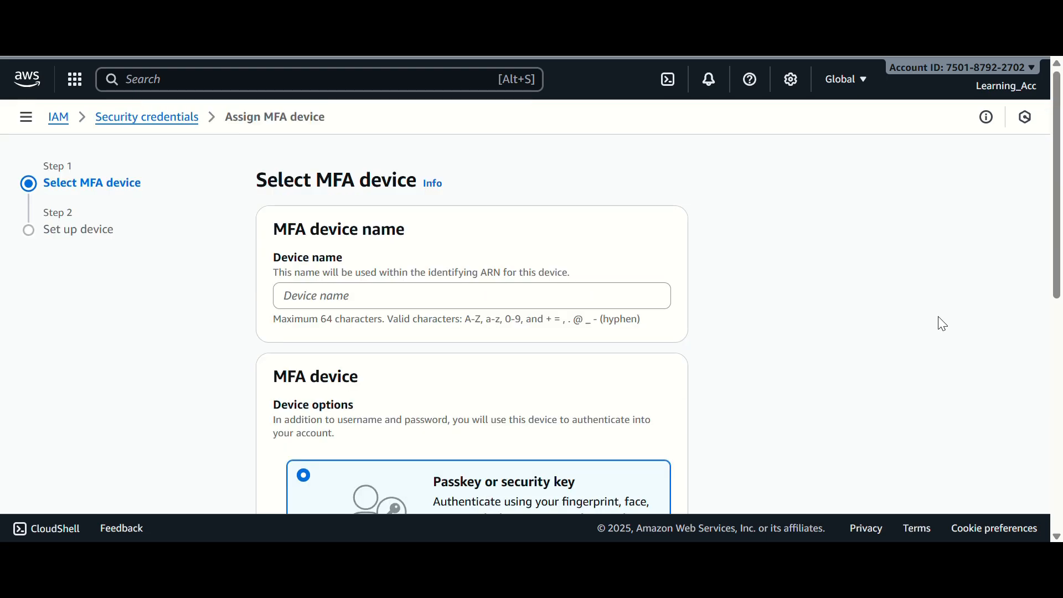
{"action": "left_click", "coordinate": [382, 297]}
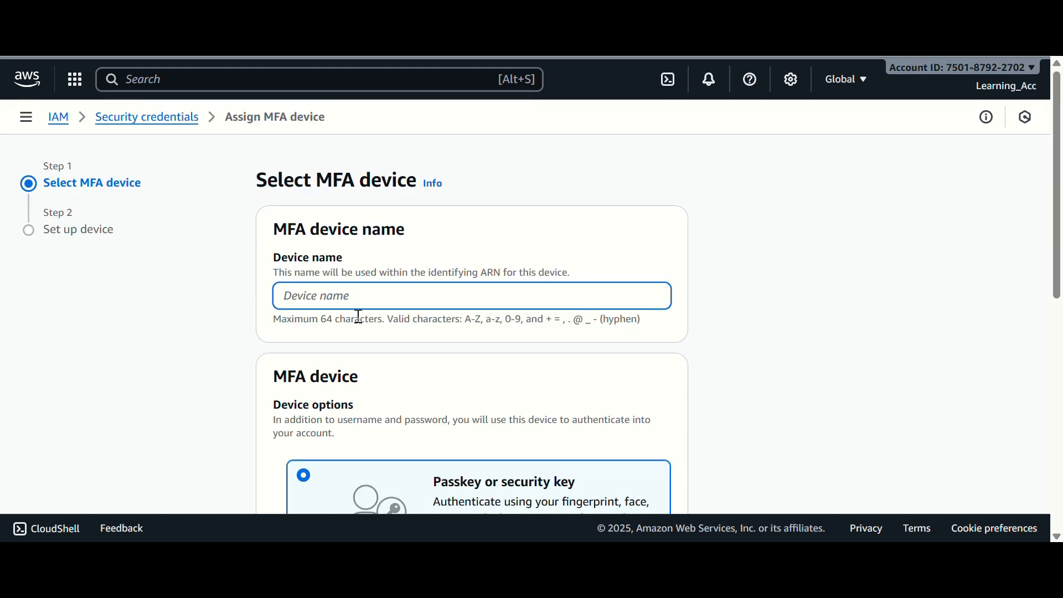
{"action": "type", "text": "my_device_1"}
- Review the MFA device options, choose Authenticator app, and continue to the device setup
{"action": "scroll", "coordinate": [664, 406], "scroll_direction": "down", "scroll_amount": 3}
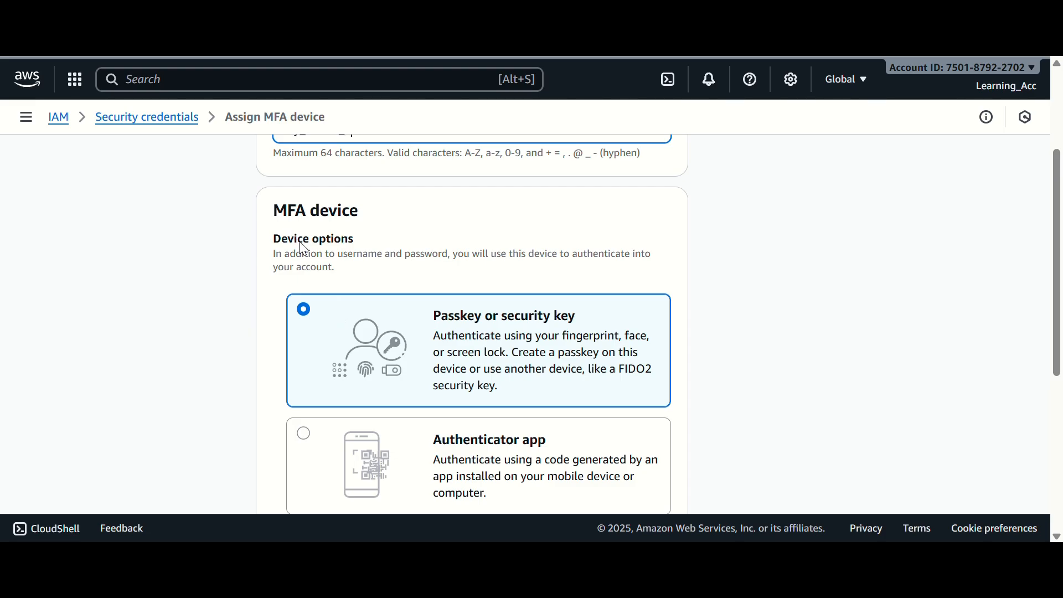
{"action": "scroll", "coordinate": [387, 328], "scroll_direction": "down", "scroll_amount": 2}
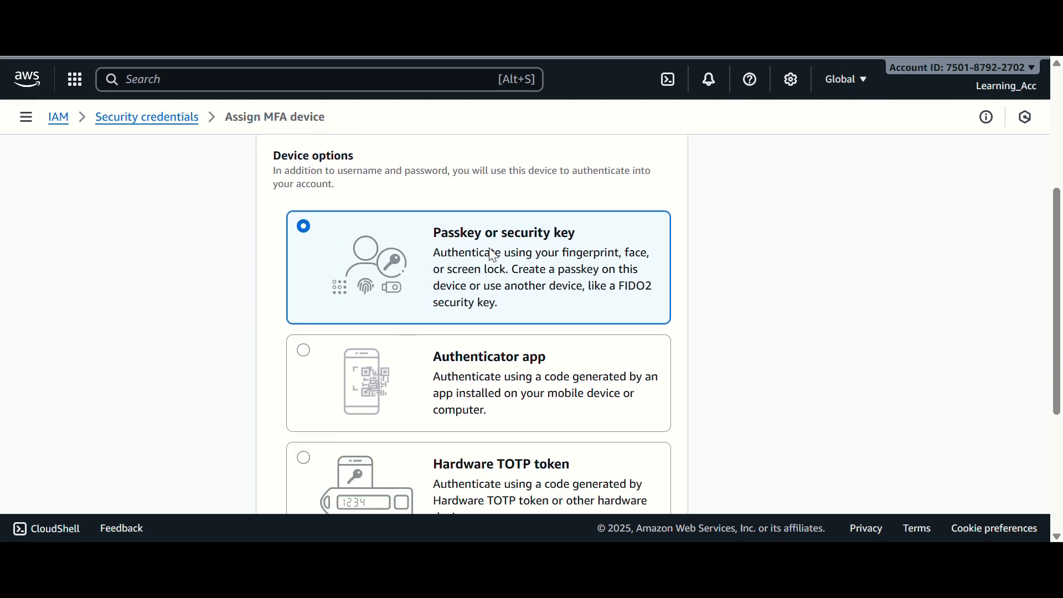
{"action": "scroll", "coordinate": [522, 266], "scroll_direction": "down", "scroll_amount": 2}
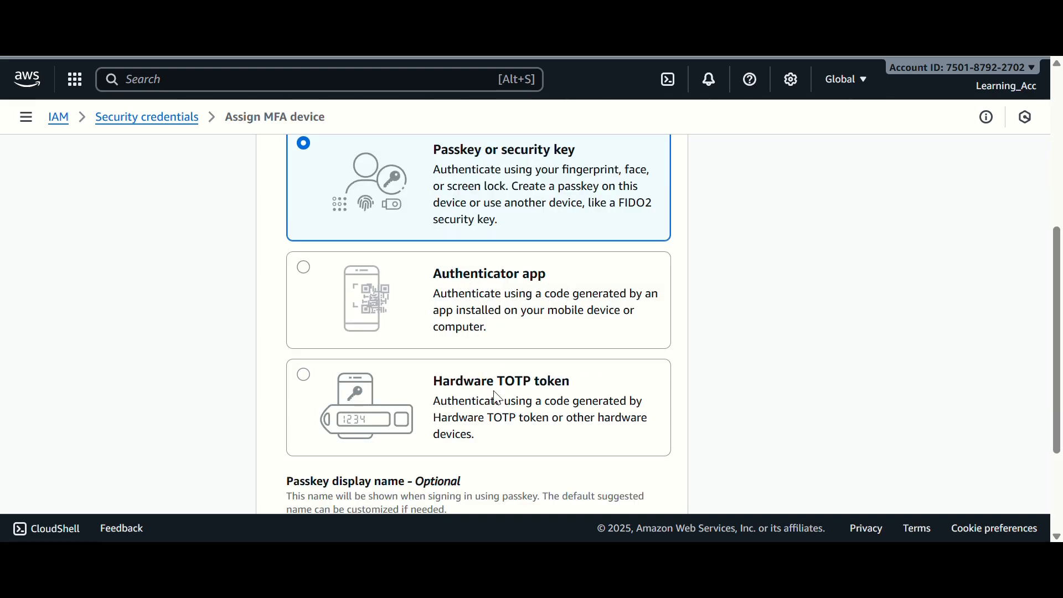
{"action": "scroll", "coordinate": [566, 393], "scroll_direction": "up", "scroll_amount": 1}
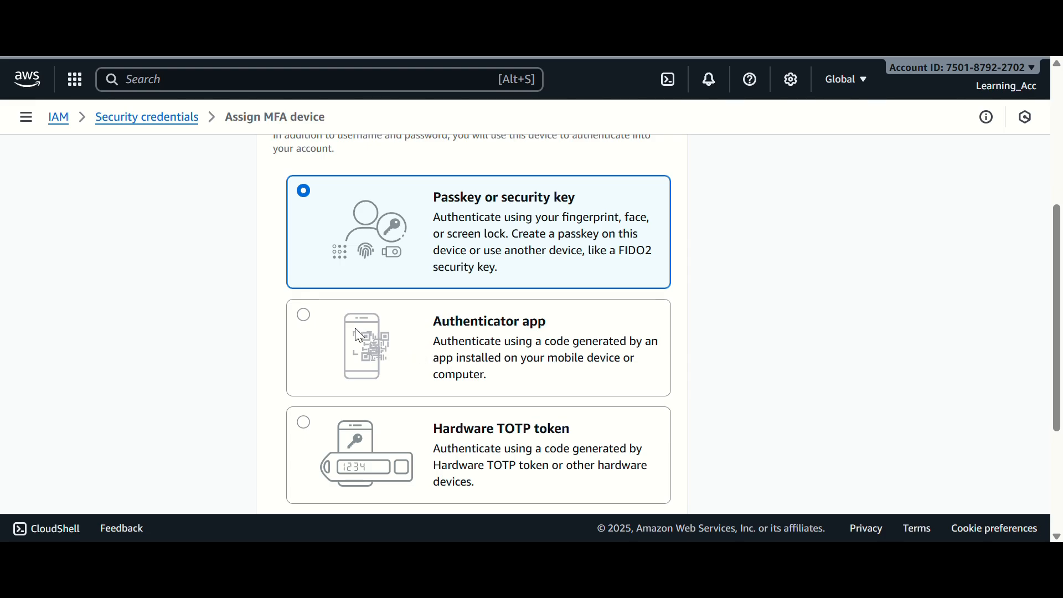
{"action": "left_click", "coordinate": [304, 315]}
{"action": "scroll", "coordinate": [553, 355], "scroll_direction": "down", "scroll_amount": 2}
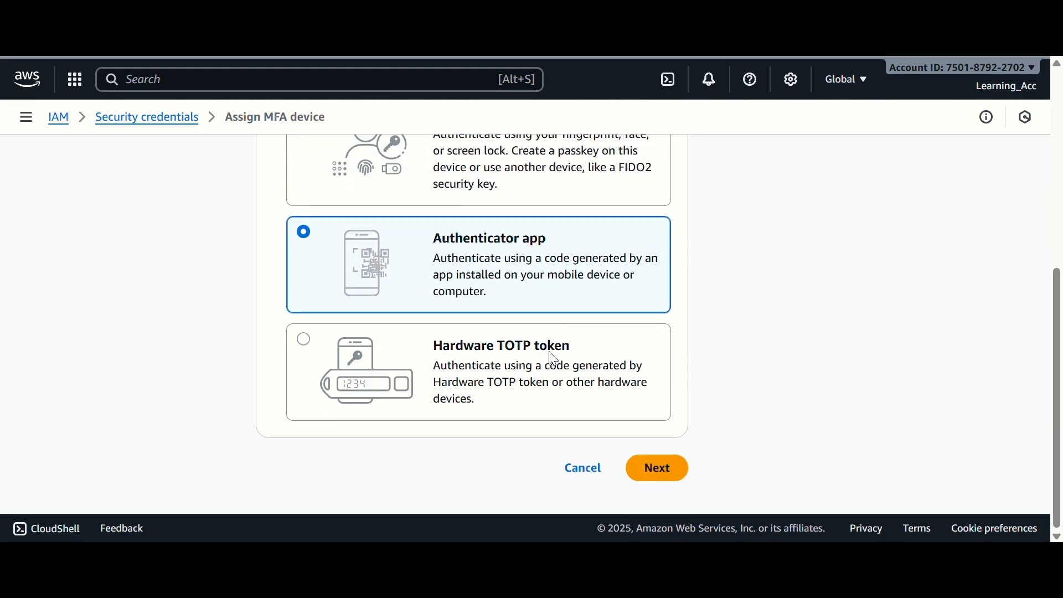
{"action": "left_click", "coordinate": [656, 471]}
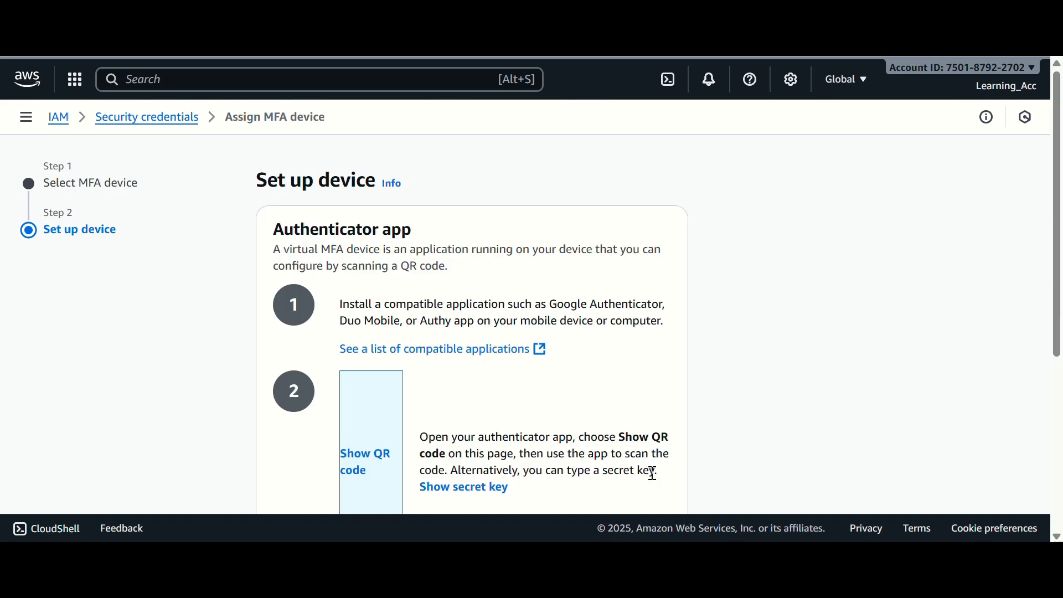
- Read the setup instructions on which compatible authenticator apps to install on a mobile device or computer
{"action": "left_click_drag", "start_coordinate": [285, 229], "coordinate": [403, 230]}
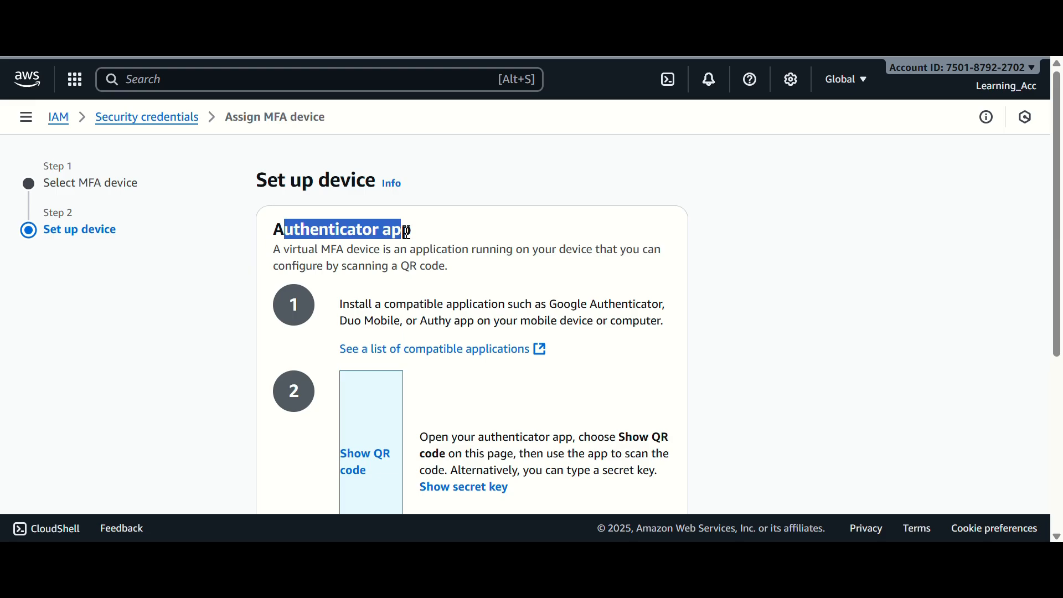
{"action": "left_click", "coordinate": [441, 266]}
{"action": "left_click_drag", "start_coordinate": [352, 306], "coordinate": [421, 306]}
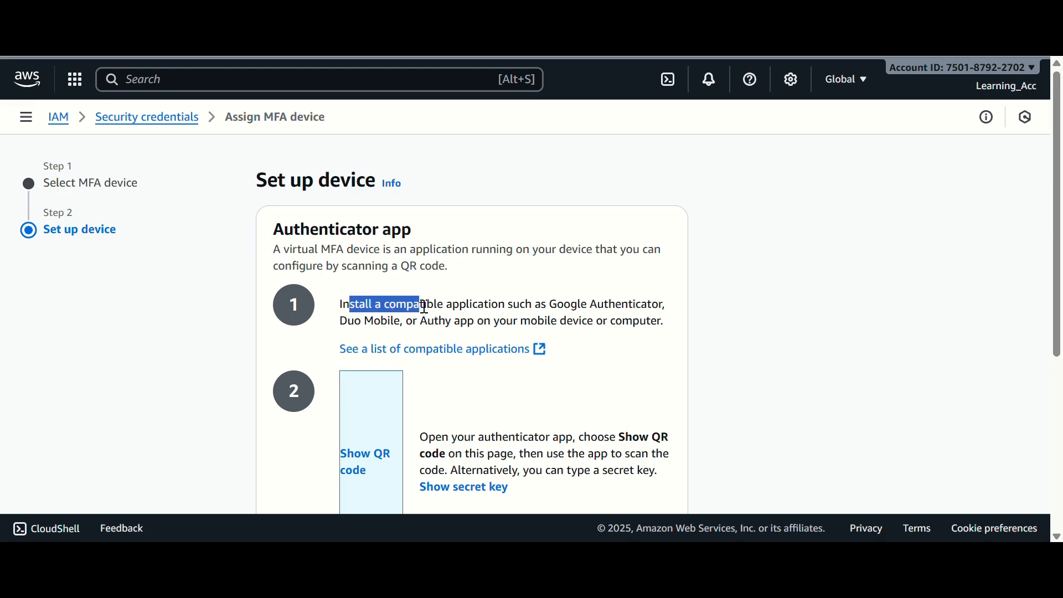
{"action": "left_click_drag", "start_coordinate": [551, 306], "coordinate": [620, 309]}
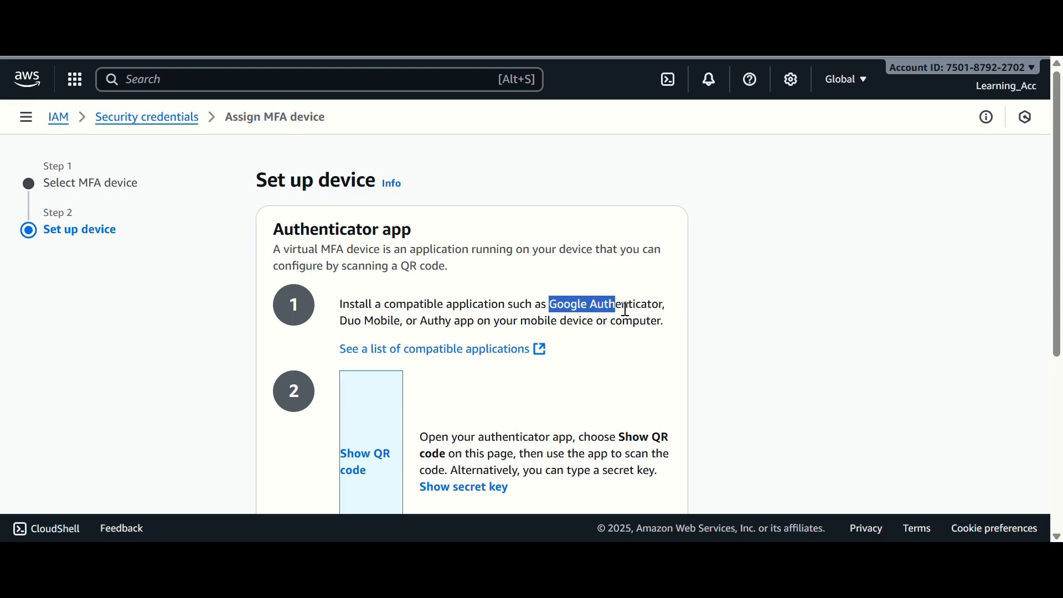
{"action": "left_click", "coordinate": [423, 321]}
{"action": "left_click_drag", "start_coordinate": [422, 322], "coordinate": [633, 321]}
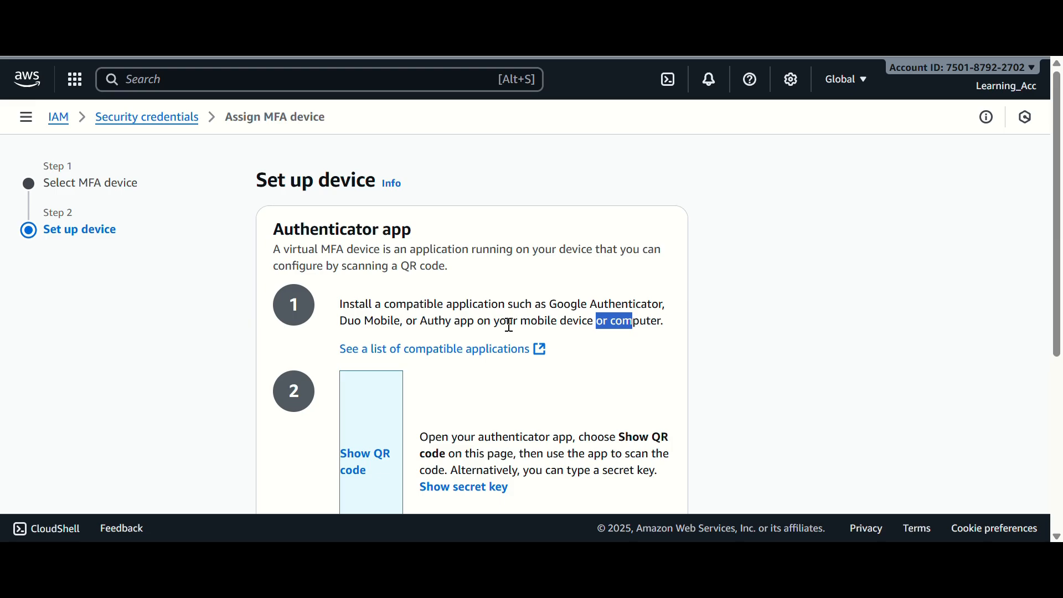
{"action": "left_click", "coordinate": [639, 414]}
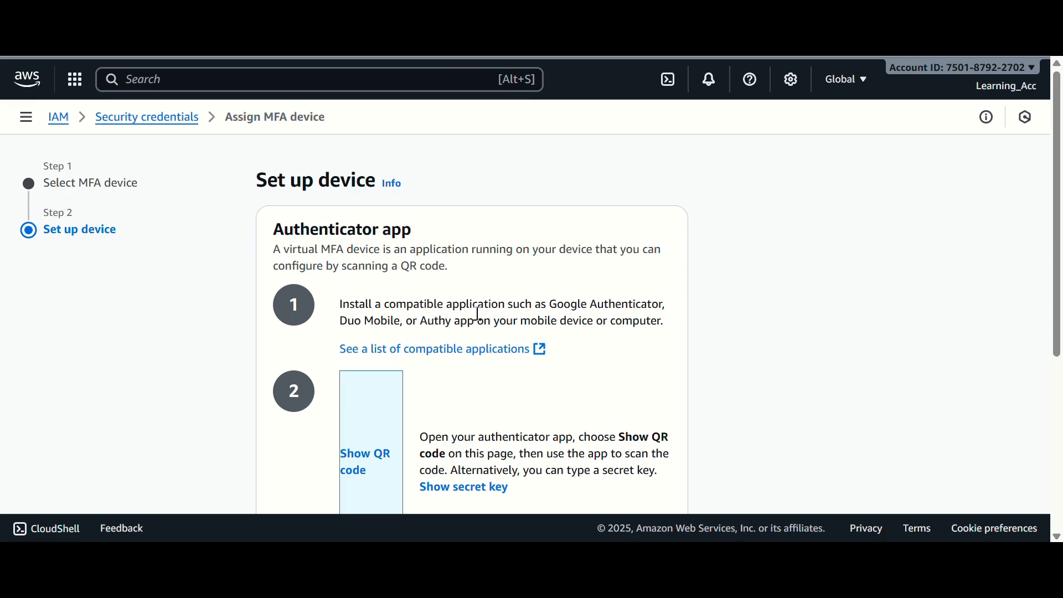
{"action": "left_click_drag", "start_coordinate": [518, 321], "coordinate": [581, 323]}
{"action": "left_click", "coordinate": [578, 324]}
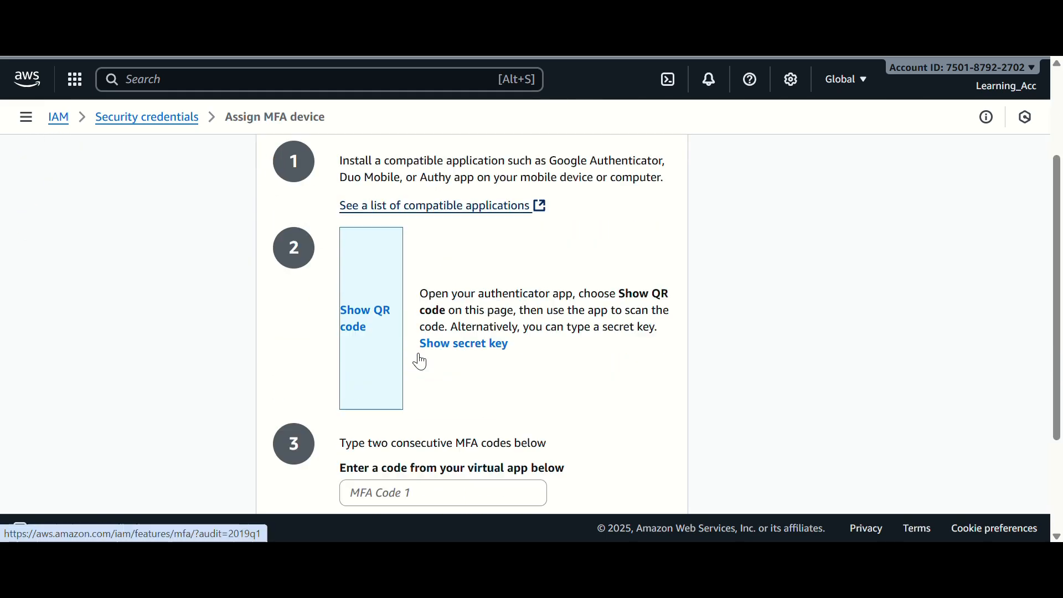
- Show the QR code for the authenticator app, view the two MFA code fields, and cancel the device assignment
{"action": "scroll", "coordinate": [421, 362], "scroll_direction": "down", "scroll_amount": 1}
{"action": "left_click", "coordinate": [373, 299]}
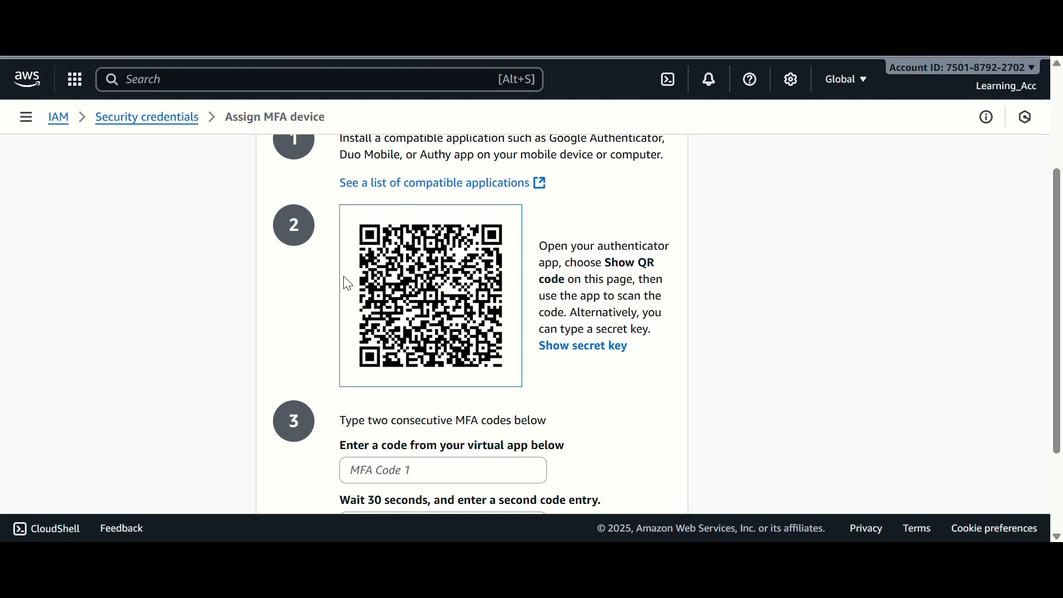
{"action": "scroll", "coordinate": [421, 388], "scroll_direction": "down", "scroll_amount": 2}
{"action": "left_click", "coordinate": [377, 359]}
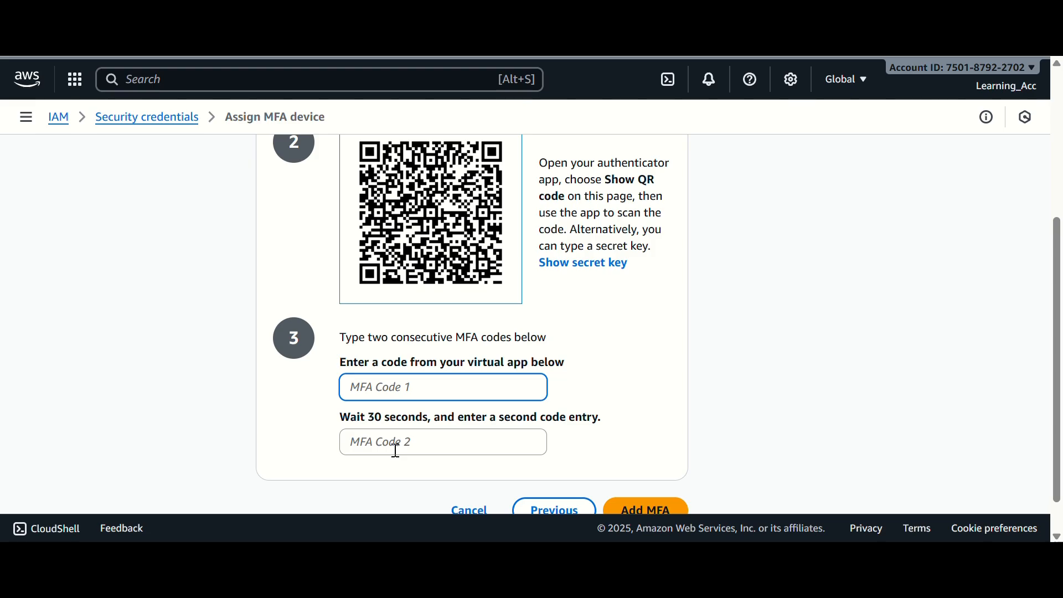
{"action": "scroll", "coordinate": [396, 451], "scroll_direction": "down", "scroll_amount": 1}
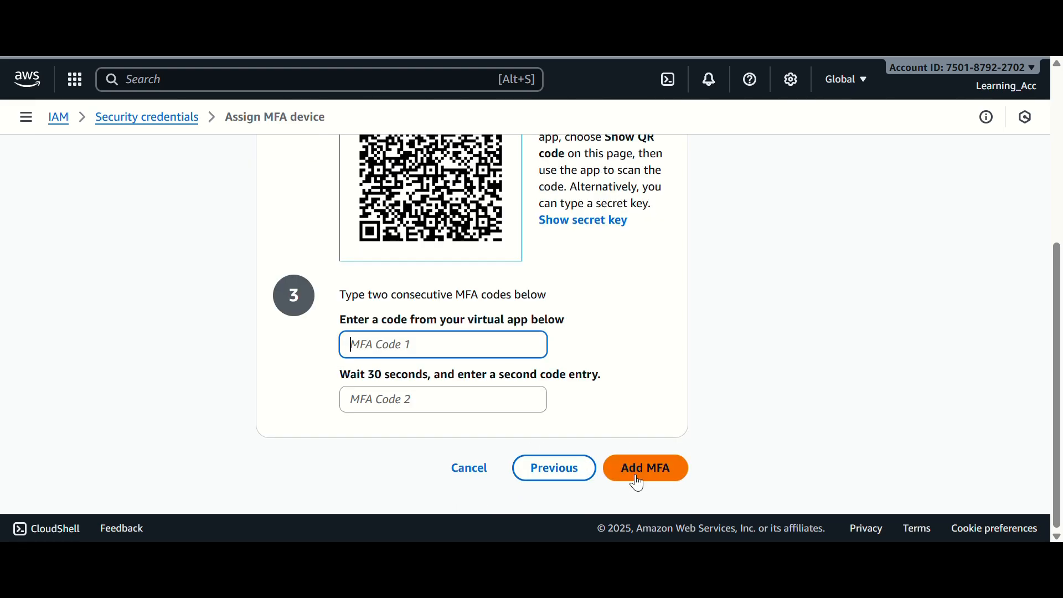
{"action": "left_click", "coordinate": [464, 478]}
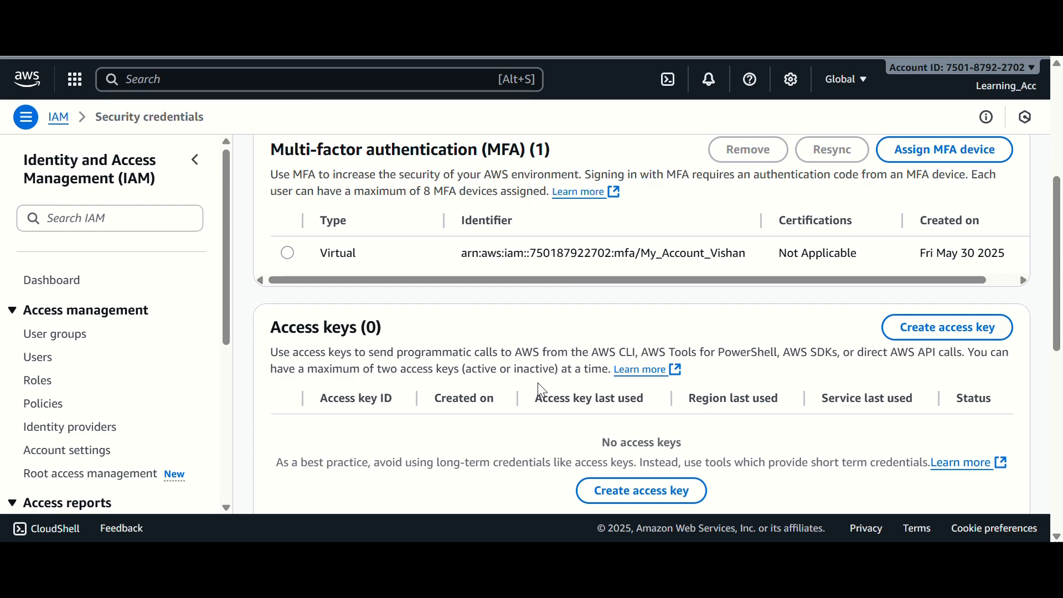
- Select the existing virtual device in the root user's multi-factor authentication list
{"action": "left_click", "coordinate": [287, 253]}
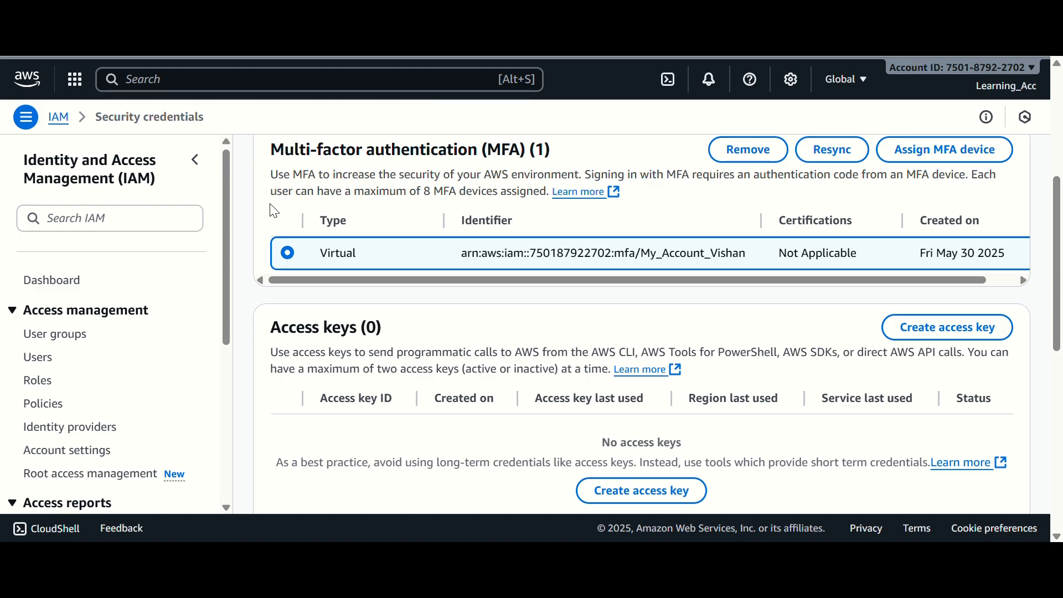